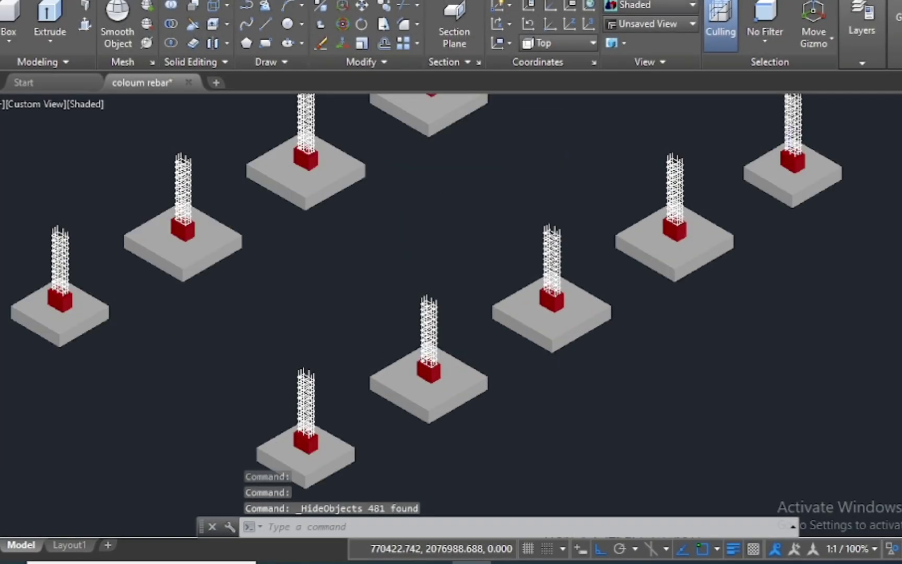
End object isolation to restore all 481 hidden objects, including the grade beam rebar.
{"action": "scroll", "coordinate": [520, 316], "scroll_direction": "up", "scroll_amount": 2}
{"action": "scroll", "coordinate": [593, 315], "scroll_direction": "down", "scroll_amount": 1}
{"action": "scroll", "coordinate": [477, 302], "scroll_direction": "down", "scroll_amount": 2}
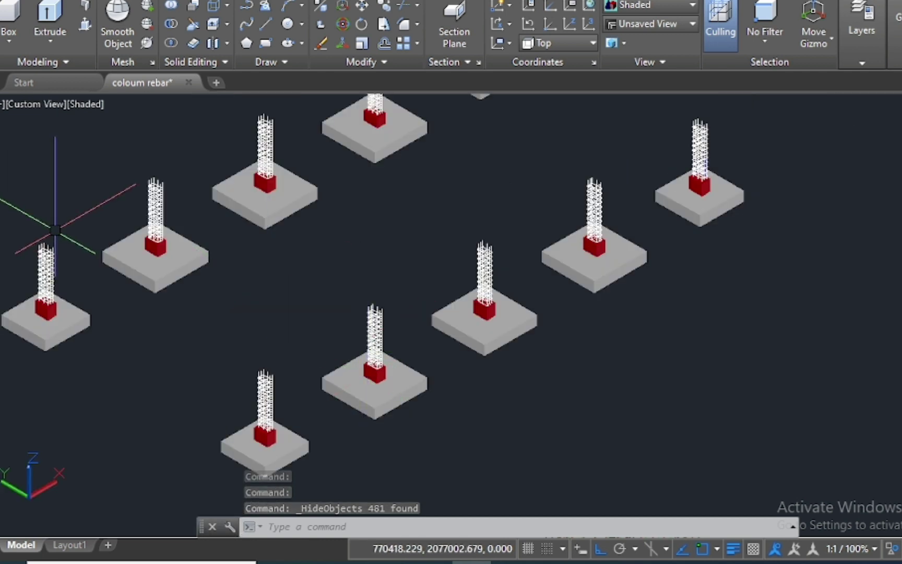
{"action": "scroll", "coordinate": [300, 311], "scroll_direction": "down", "scroll_amount": 2}
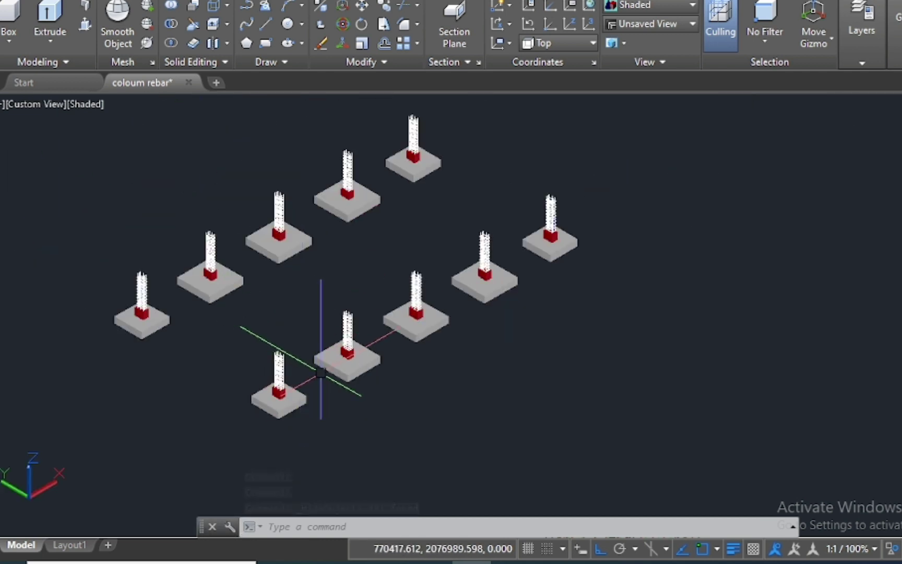
{"action": "scroll", "coordinate": [321, 372], "scroll_direction": "up", "scroll_amount": 3}
{"action": "scroll", "coordinate": [328, 374], "scroll_direction": "down", "scroll_amount": 1}
{"action": "scroll", "coordinate": [231, 476], "scroll_direction": "down", "scroll_amount": 3}
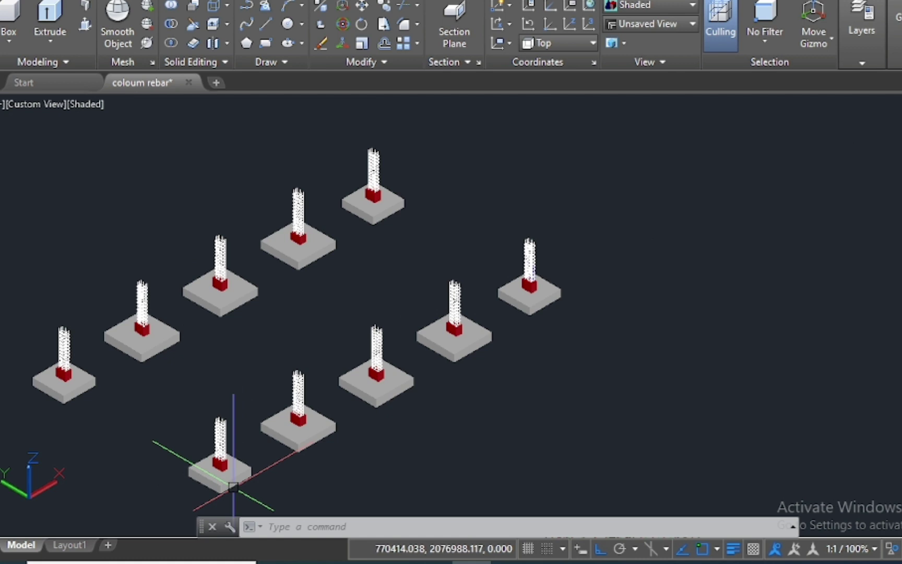
{"action": "right_click", "coordinate": [682, 140]}
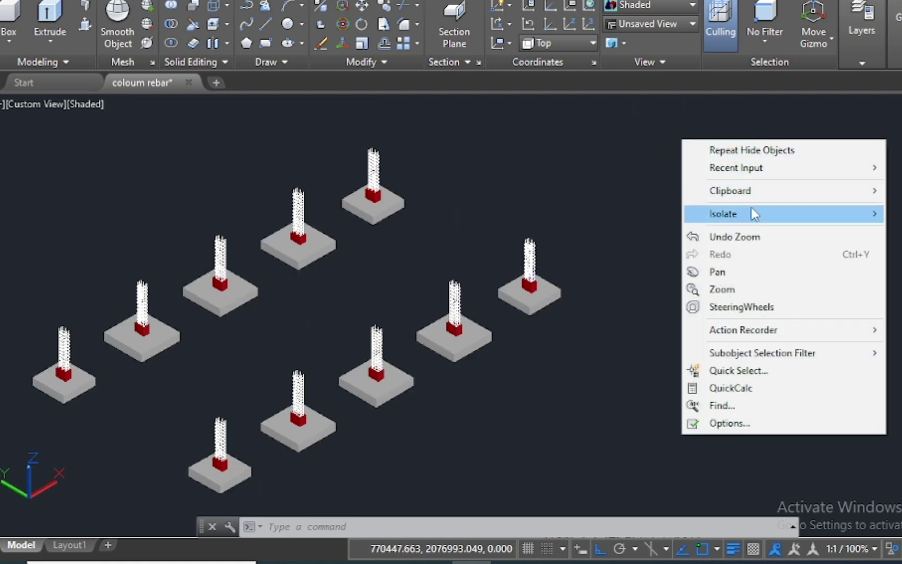
{"action": "mouse_move", "coordinate": [723, 213]}
{"action": "left_click", "coordinate": [633, 249]}
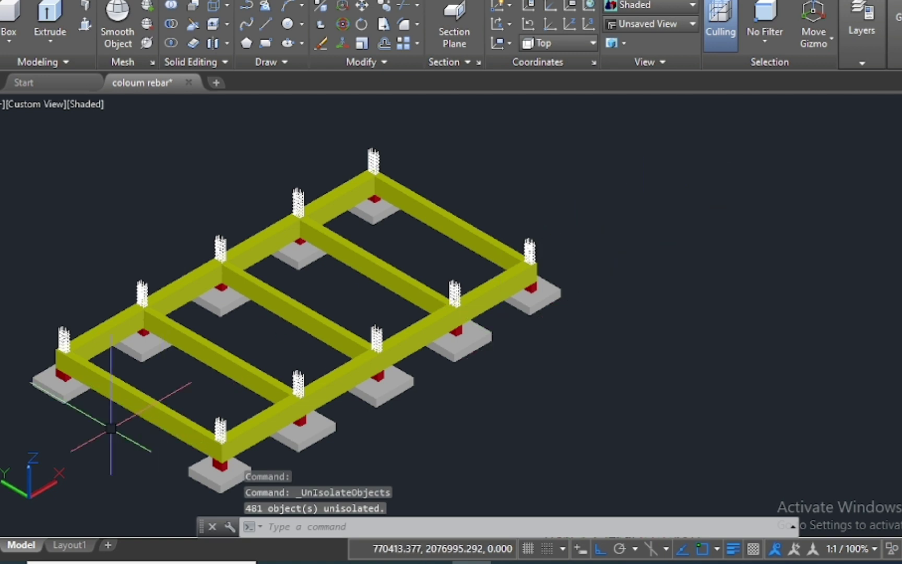
Hide the four yellow grade beam solids so only the reinforcement shows.
{"action": "scroll", "coordinate": [353, 265], "scroll_direction": "up", "scroll_amount": 2}
{"action": "scroll", "coordinate": [447, 161], "scroll_direction": "up", "scroll_amount": 3}
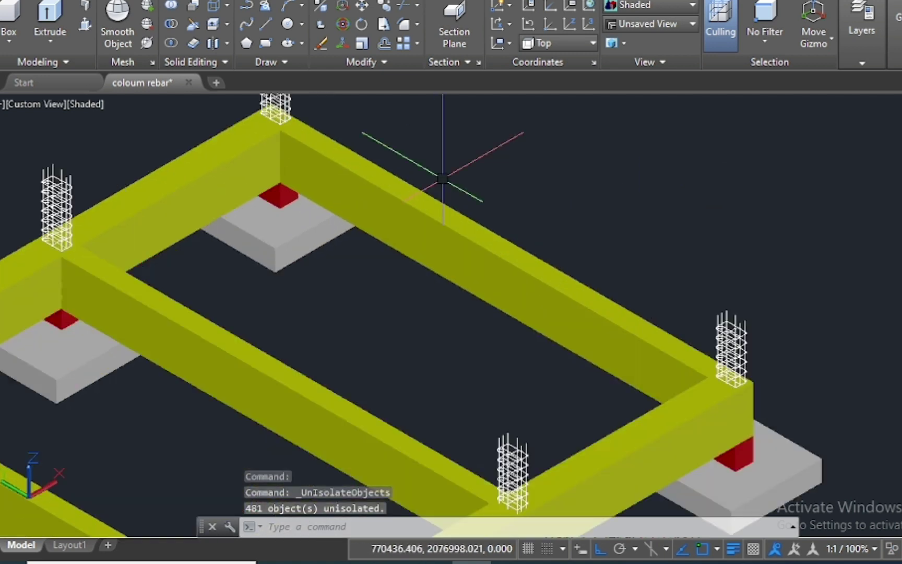
{"action": "scroll", "coordinate": [443, 207], "scroll_direction": "up", "scroll_amount": 1}
{"action": "left_click", "coordinate": [442, 224]}
{"action": "right_click", "coordinate": [538, 174]}
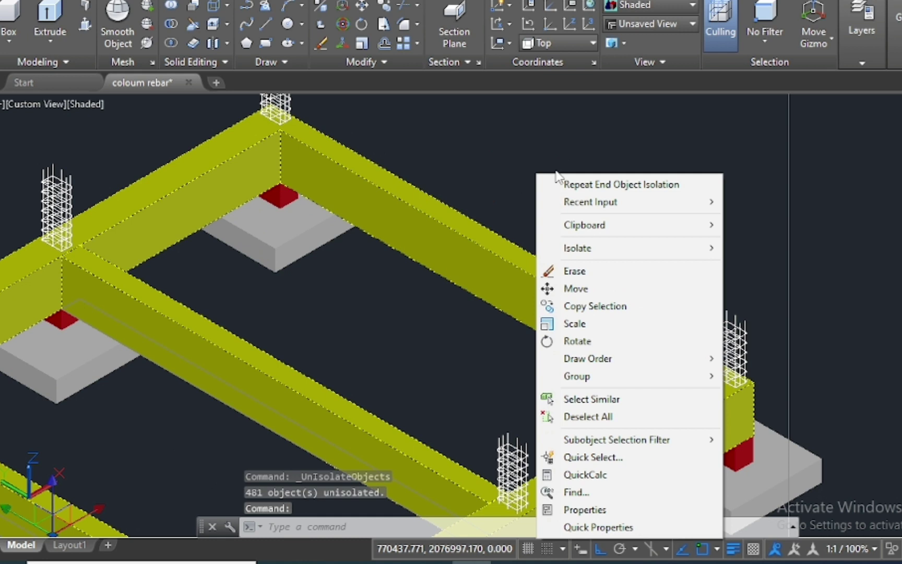
{"action": "left_click", "coordinate": [770, 265]}
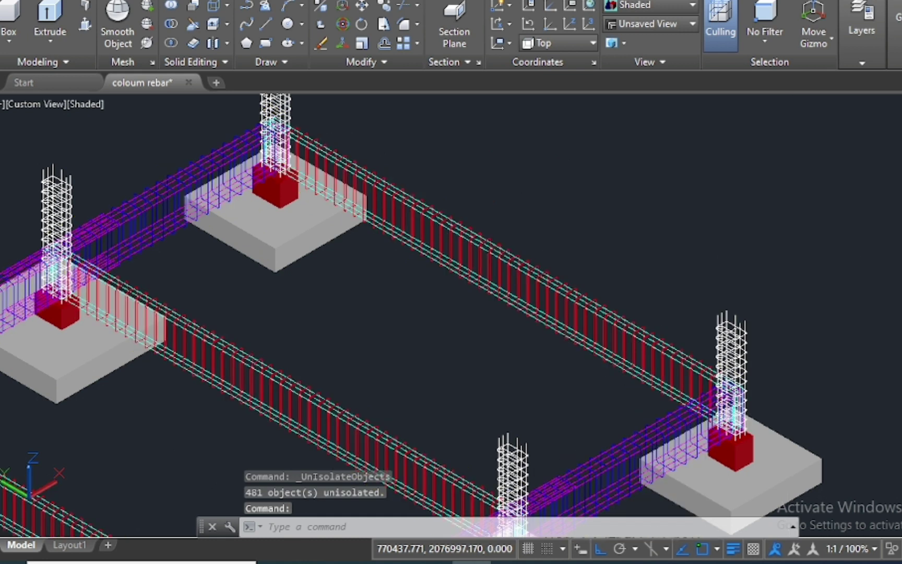
{"action": "scroll", "coordinate": [605, 177], "scroll_direction": "down", "scroll_amount": 2}
{"action": "scroll", "coordinate": [528, 120], "scroll_direction": "down", "scroll_amount": 2}
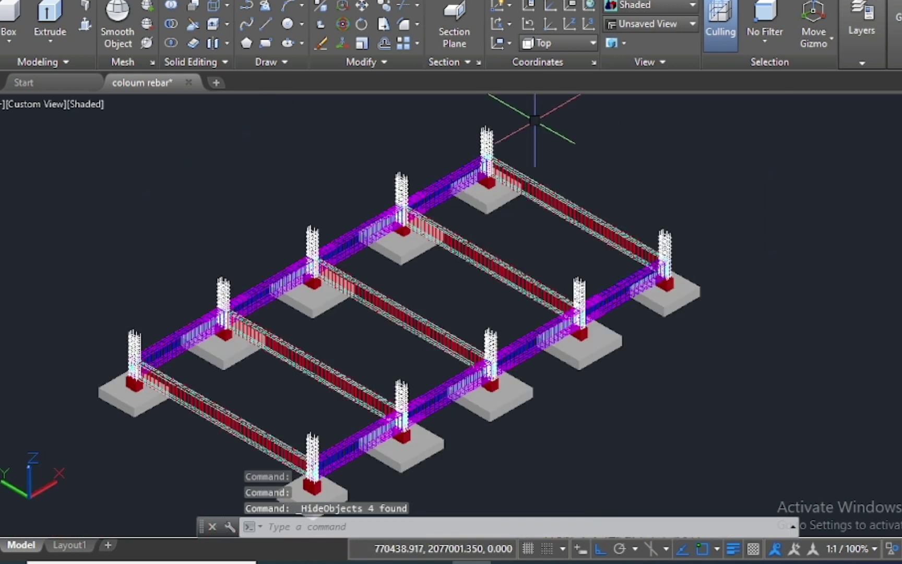
{"action": "scroll", "coordinate": [389, 412], "scroll_direction": "up", "scroll_amount": 3}
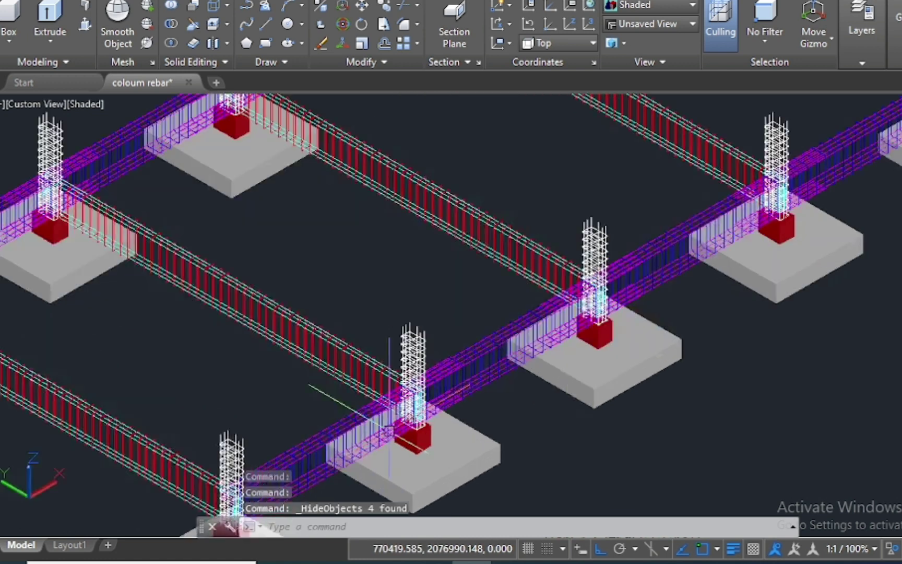
{"action": "scroll", "coordinate": [439, 241], "scroll_direction": "down", "scroll_amount": 2}
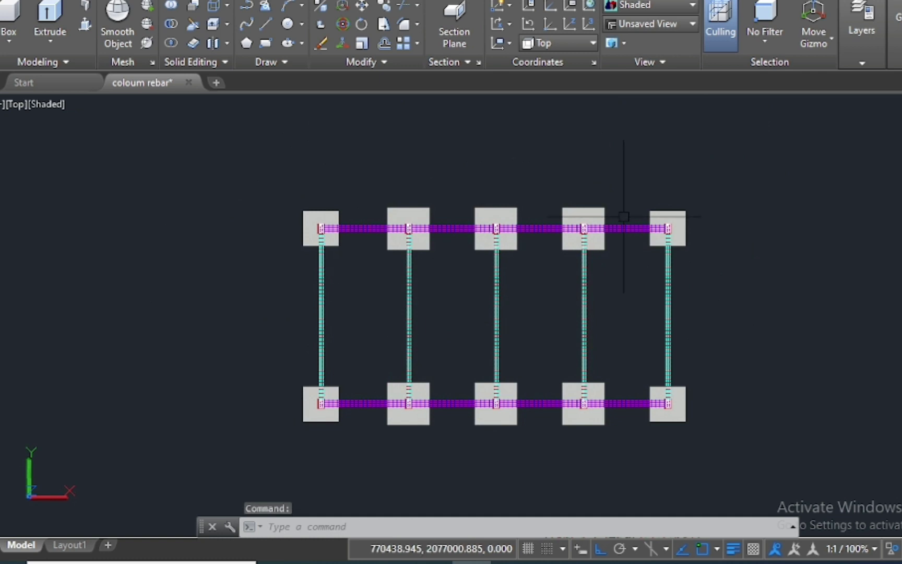
Zoom around the top-view plan to inspect the footing grid and tie-beam rebar layout.
{"action": "scroll", "coordinate": [389, 251], "scroll_direction": "up", "scroll_amount": 2}
{"action": "scroll", "coordinate": [387, 245], "scroll_direction": "up", "scroll_amount": 2}
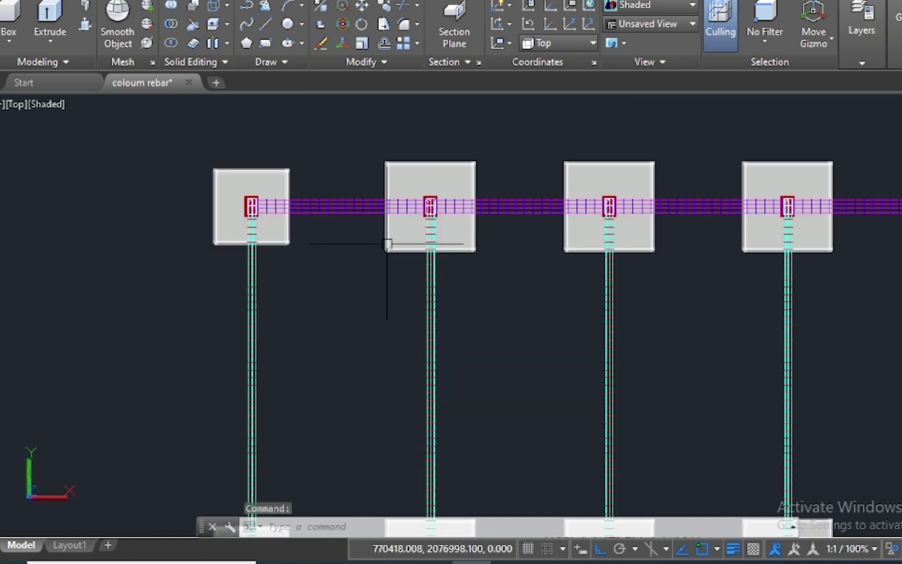
{"action": "scroll", "coordinate": [387, 244], "scroll_direction": "up", "scroll_amount": 2}
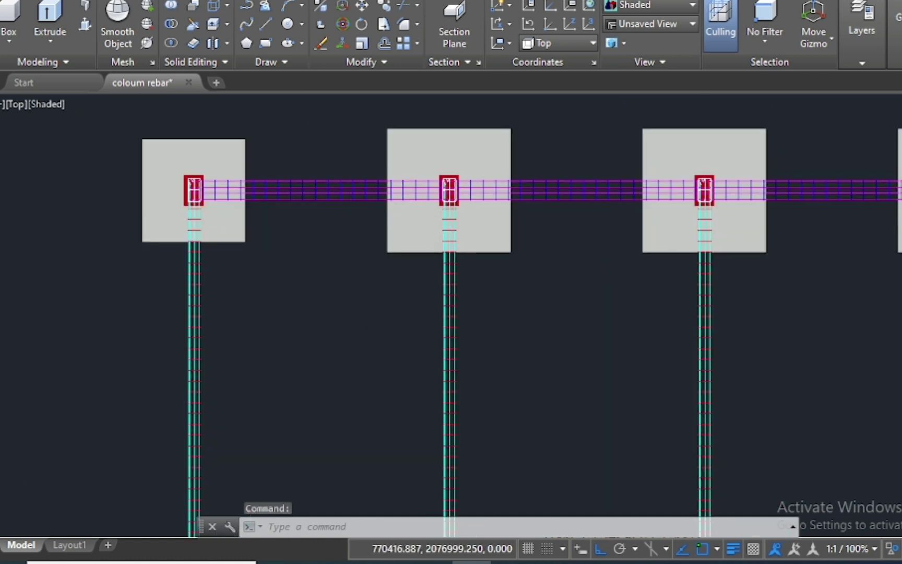
{"action": "scroll", "coordinate": [329, 190], "scroll_direction": "up", "scroll_amount": 3}
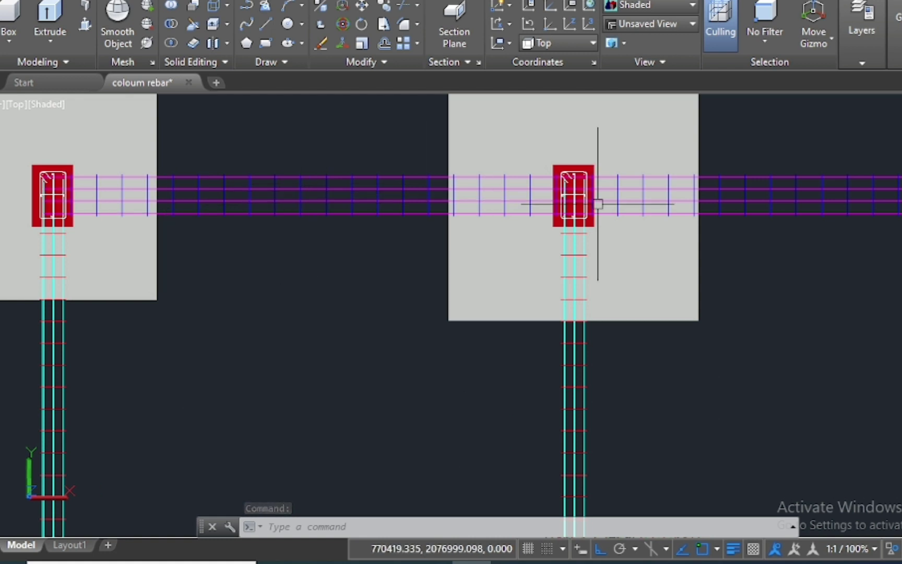
{"action": "scroll", "coordinate": [191, 261], "scroll_direction": "down", "scroll_amount": 4}
{"action": "scroll", "coordinate": [191, 271], "scroll_direction": "down", "scroll_amount": 2}
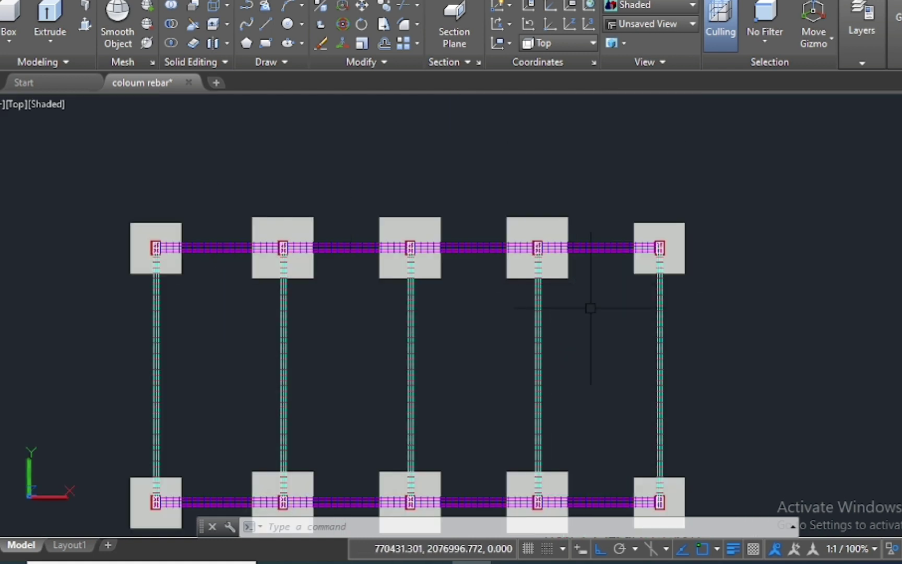
{"action": "scroll", "coordinate": [633, 416], "scroll_direction": "up", "scroll_amount": 2}
{"action": "scroll", "coordinate": [652, 423], "scroll_direction": "up", "scroll_amount": 3}
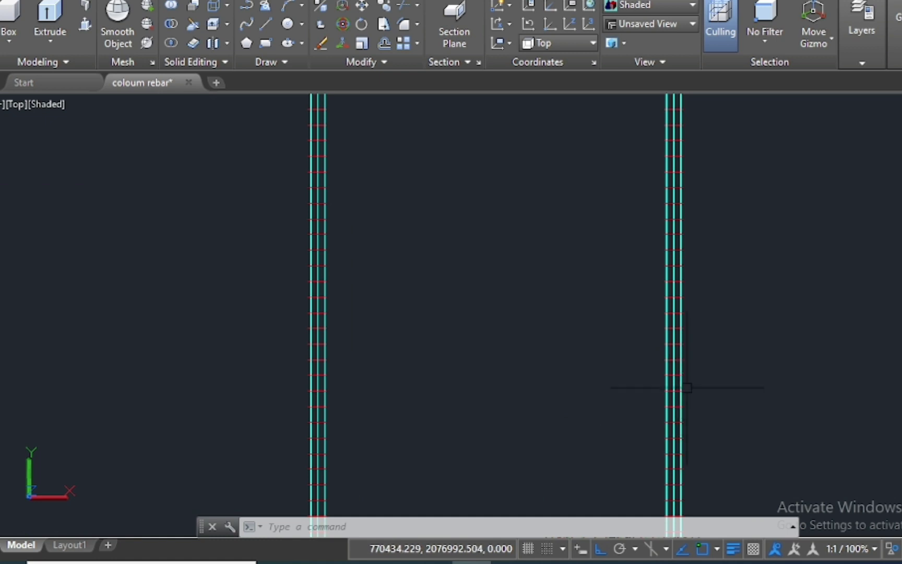
{"action": "scroll", "coordinate": [520, 180], "scroll_direction": "down", "scroll_amount": 5}
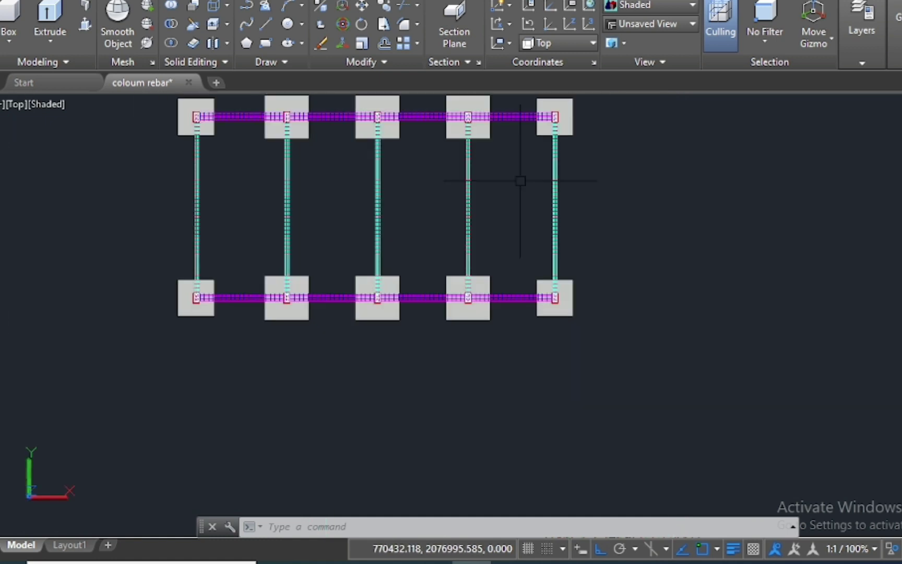
{"action": "scroll", "coordinate": [412, 296], "scroll_direction": "up", "scroll_amount": 3}
{"action": "scroll", "coordinate": [243, 233], "scroll_direction": "up", "scroll_amount": 2}
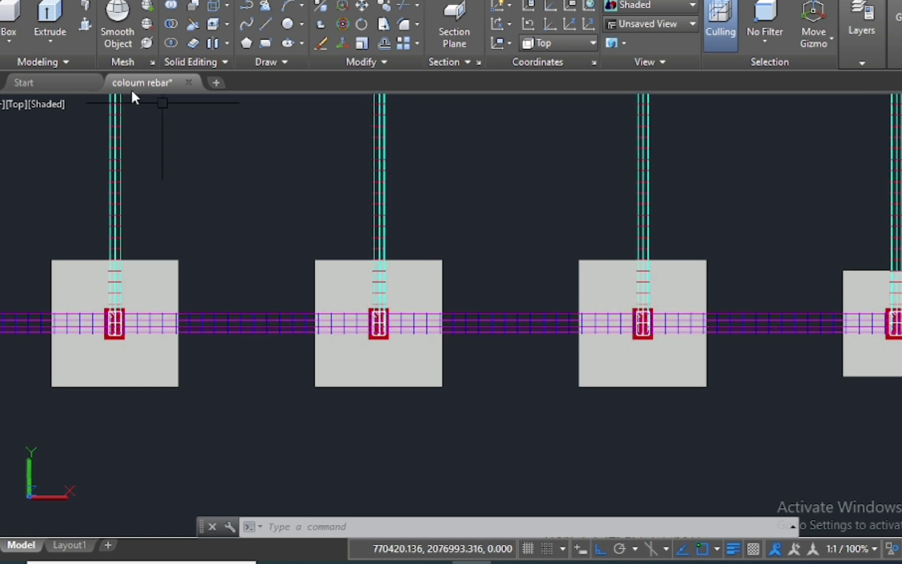
Switch the viewport to Front view and zoom in on the beam bars and stirrups.
{"action": "left_click", "coordinate": [14, 108]}
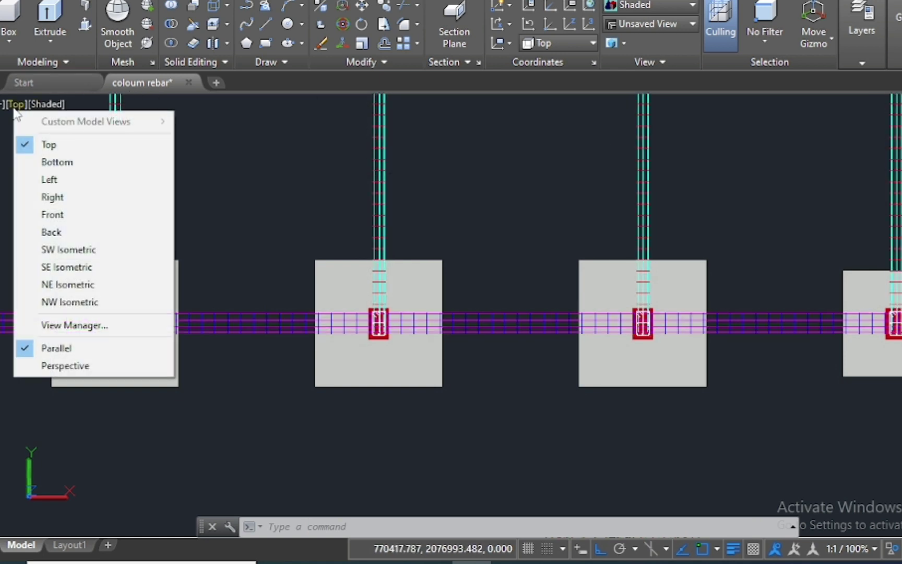
{"action": "left_click", "coordinate": [53, 214]}
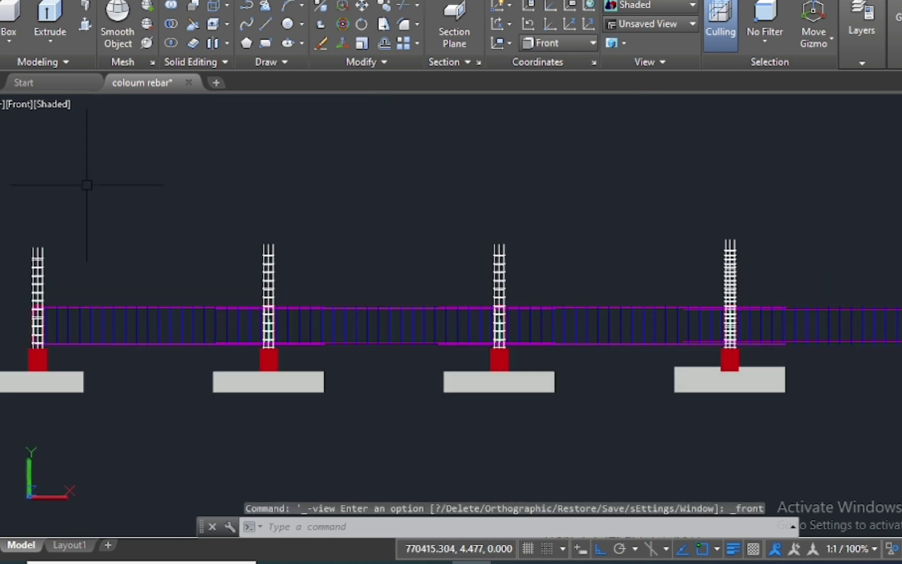
{"action": "scroll", "coordinate": [421, 206], "scroll_direction": "down", "scroll_amount": 2}
{"action": "scroll", "coordinate": [410, 204], "scroll_direction": "down", "scroll_amount": 2}
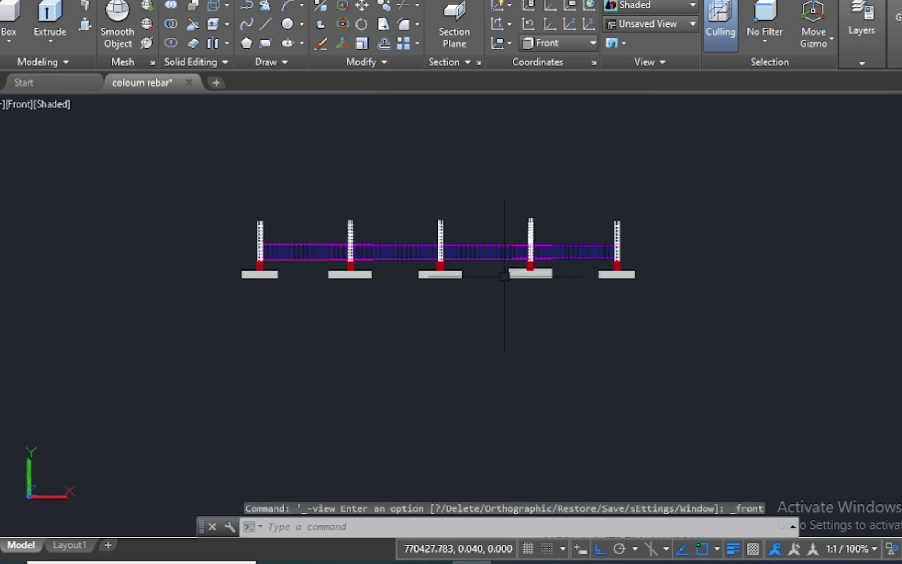
{"action": "scroll", "coordinate": [439, 251], "scroll_direction": "up", "scroll_amount": 3}
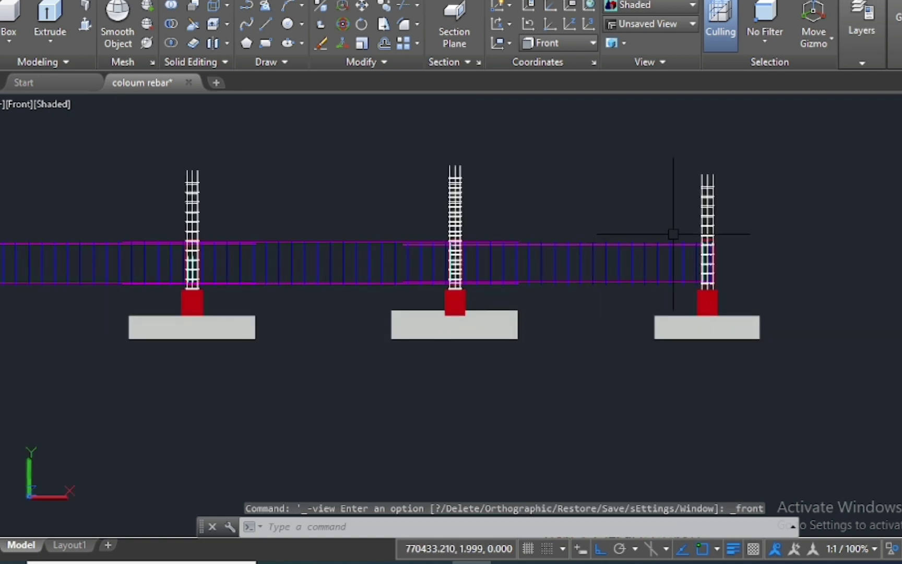
{"action": "scroll", "coordinate": [711, 241], "scroll_direction": "up", "scroll_amount": 1}
{"action": "scroll", "coordinate": [706, 241], "scroll_direction": "down", "scroll_amount": 1}
{"action": "scroll", "coordinate": [715, 268], "scroll_direction": "up", "scroll_amount": 2}
{"action": "scroll", "coordinate": [715, 268], "scroll_direction": "up", "scroll_amount": 1}
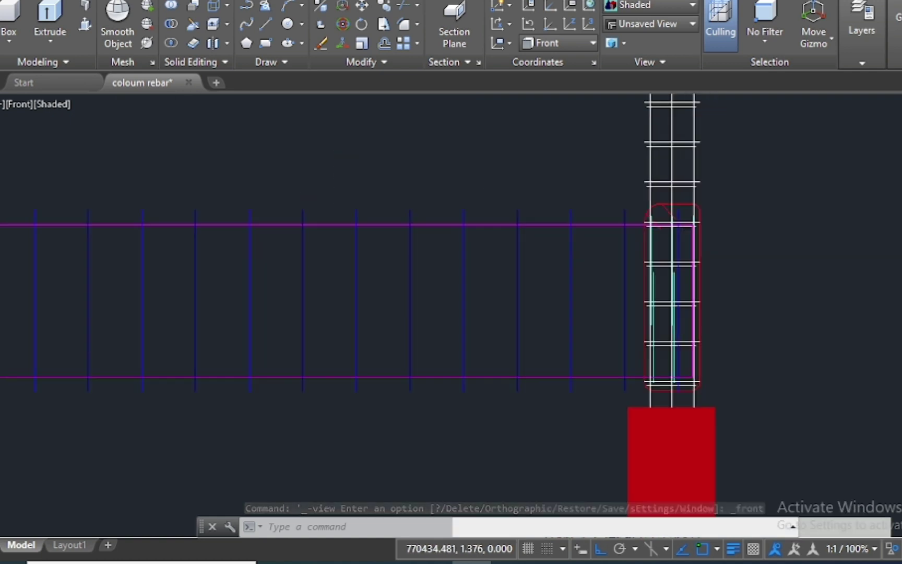
{"action": "scroll", "coordinate": [699, 302], "scroll_direction": "up", "scroll_amount": 2}
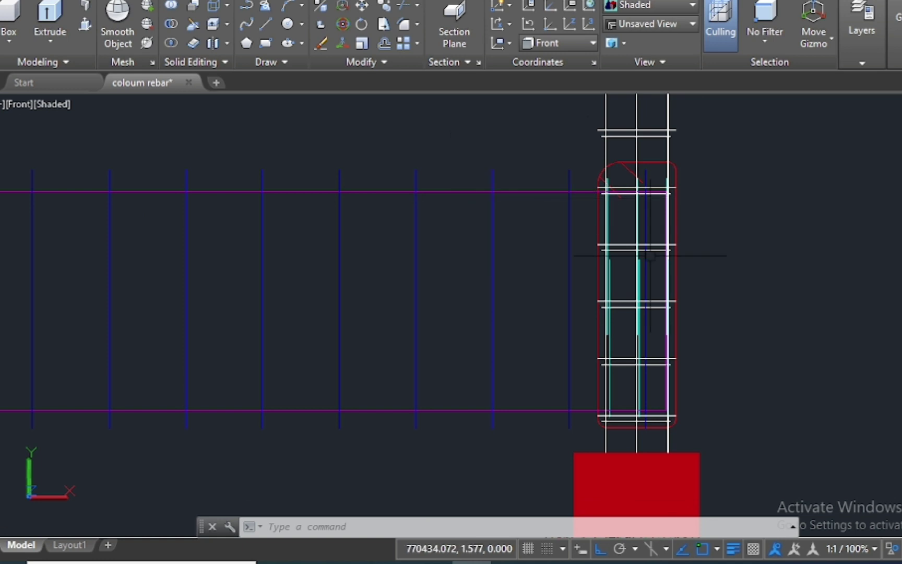
Zoom in and out along the row of five columns to inspect the elevation rebar.
{"action": "scroll", "coordinate": [615, 342], "scroll_direction": "down", "scroll_amount": 3}
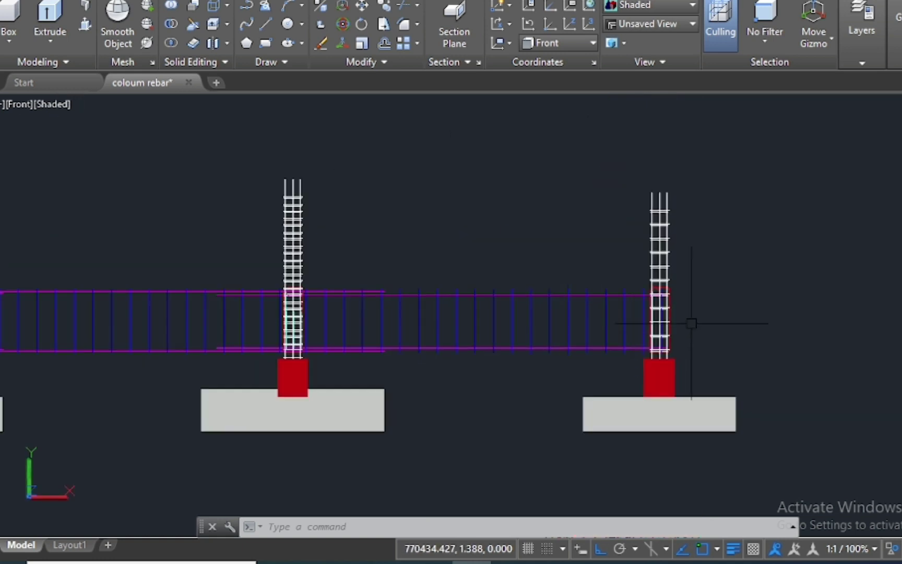
{"action": "scroll", "coordinate": [694, 322], "scroll_direction": "down", "scroll_amount": 1}
{"action": "scroll", "coordinate": [434, 321], "scroll_direction": "up", "scroll_amount": 2}
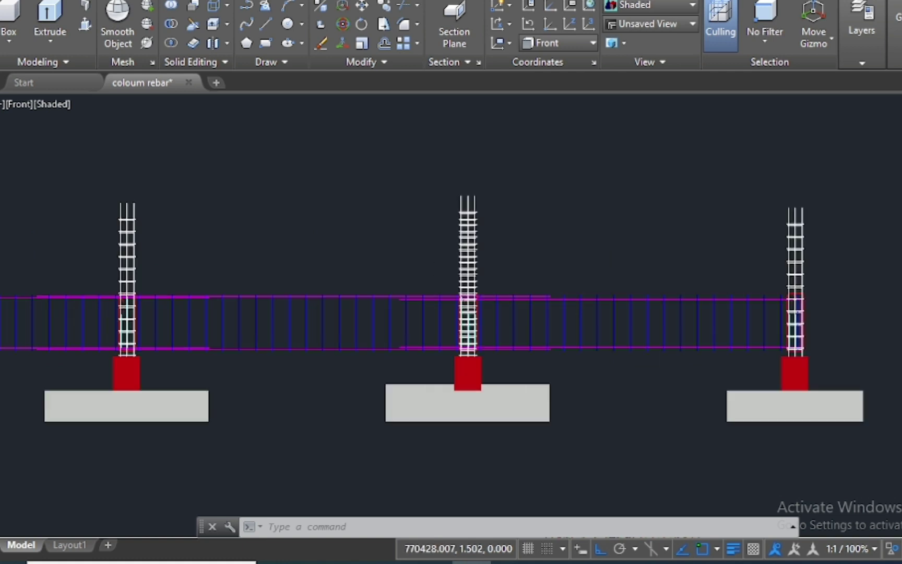
{"action": "scroll", "coordinate": [663, 276], "scroll_direction": "down", "scroll_amount": 4}
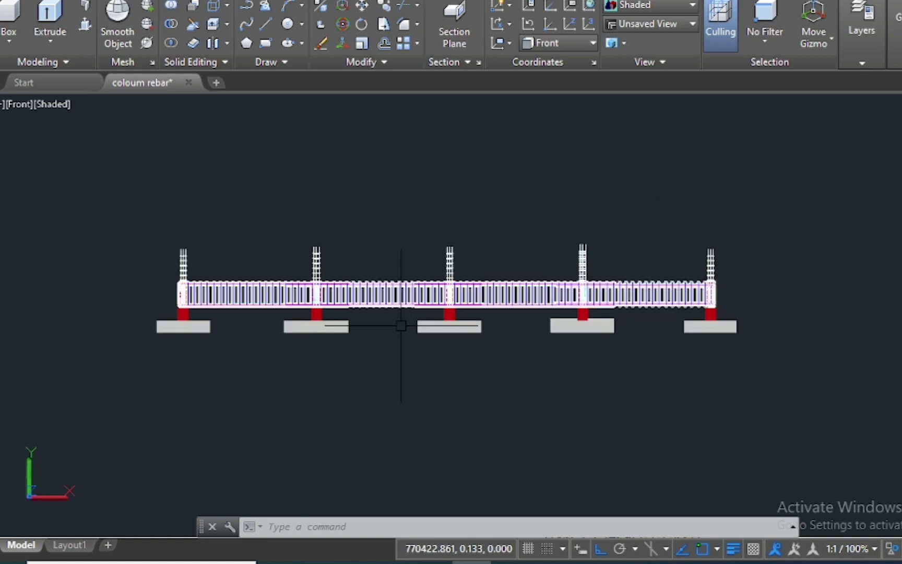
{"action": "scroll", "coordinate": [370, 308], "scroll_direction": "up", "scroll_amount": 2}
{"action": "scroll", "coordinate": [367, 312], "scroll_direction": "up", "scroll_amount": 5}
{"action": "scroll", "coordinate": [473, 285], "scroll_direction": "down", "scroll_amount": 4}
{"action": "scroll", "coordinate": [470, 302], "scroll_direction": "down", "scroll_amount": 2}
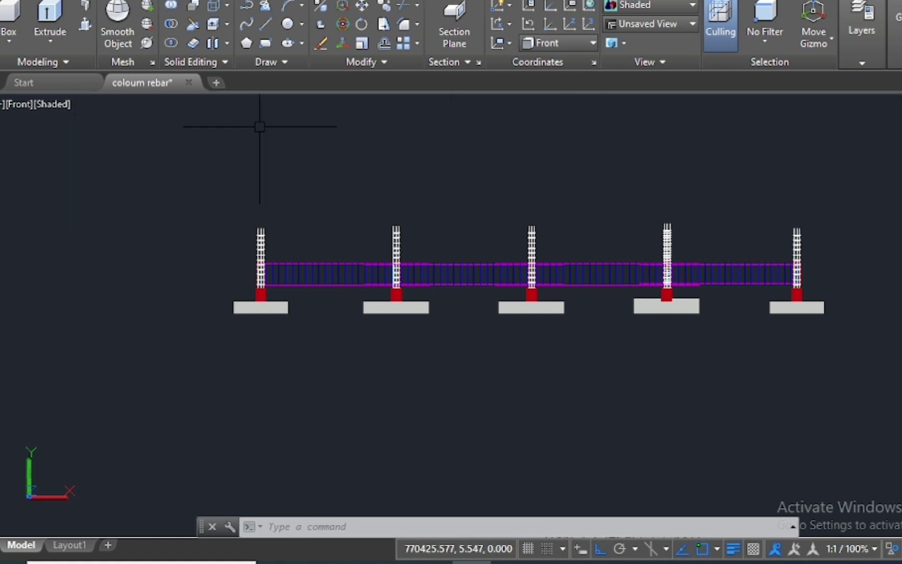
Switch the viewport to Left view, showing the grade beam between two columns.
{"action": "left_click", "coordinate": [18, 105]}
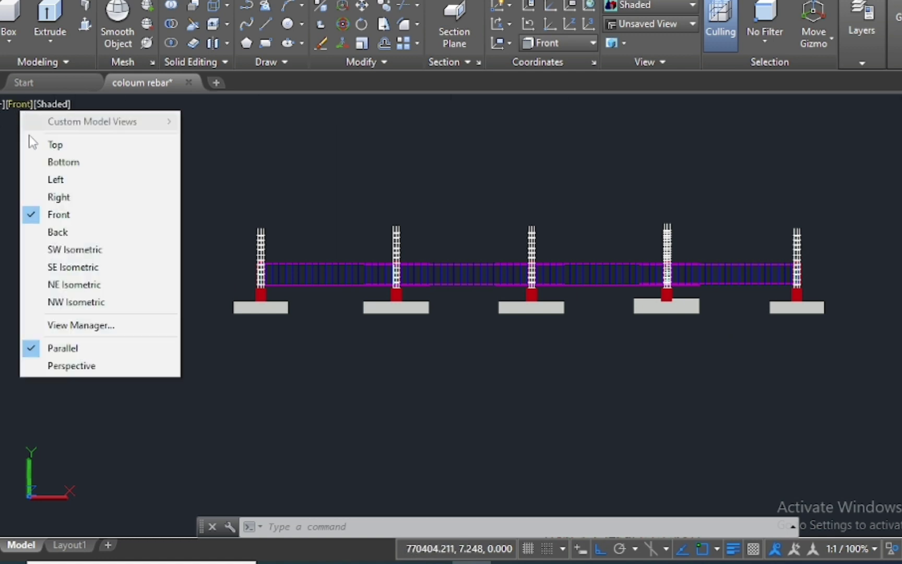
{"action": "left_click", "coordinate": [59, 178]}
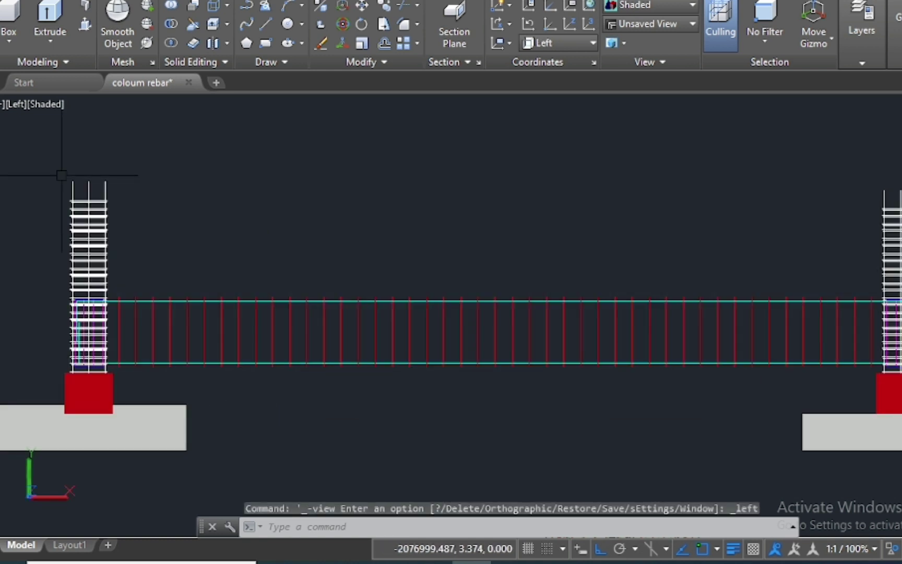
{"action": "scroll", "coordinate": [438, 282], "scroll_direction": "down", "scroll_amount": 1}
{"action": "scroll", "coordinate": [424, 282], "scroll_direction": "down", "scroll_amount": 1}
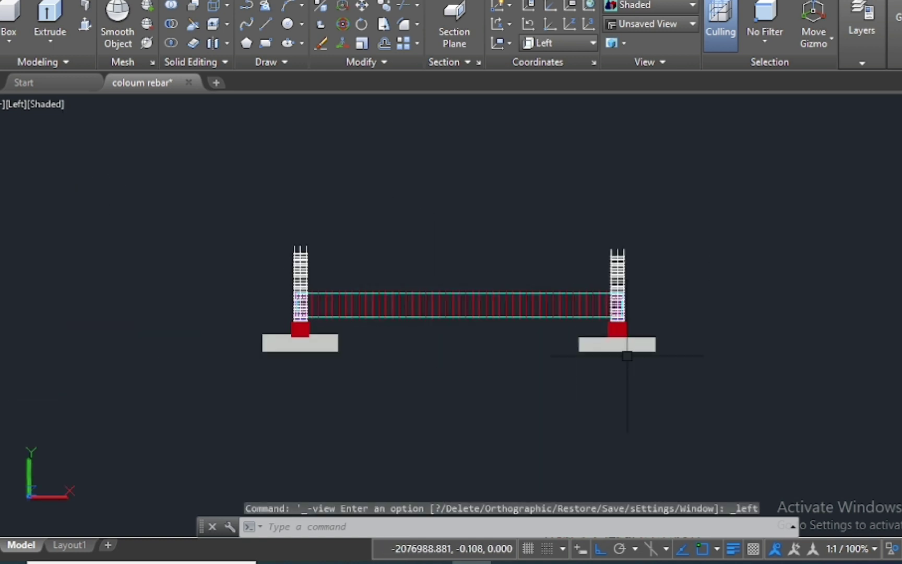
{"action": "scroll", "coordinate": [582, 316], "scroll_direction": "up", "scroll_amount": 5}
{"action": "scroll", "coordinate": [719, 264], "scroll_direction": "up", "scroll_amount": 3}
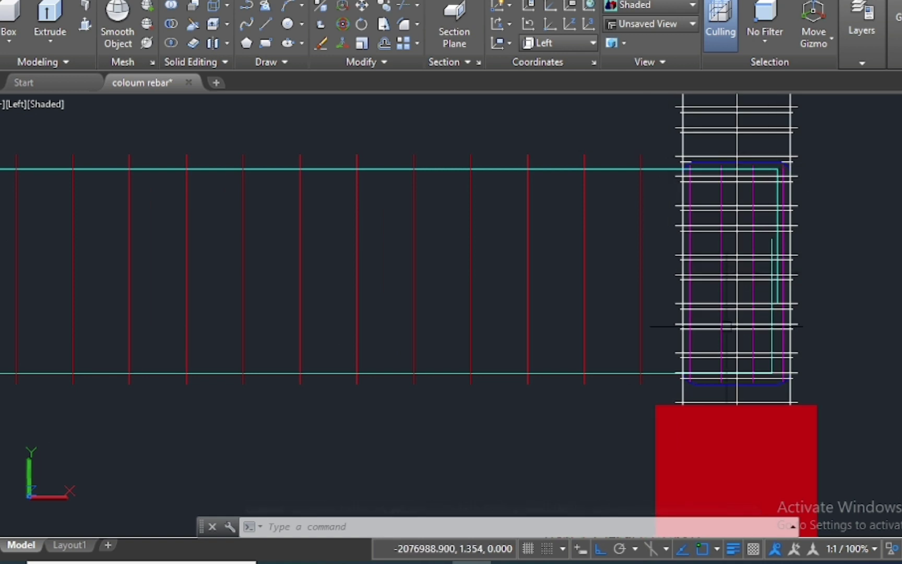
Zoom in and out on the left-side view of the beam, columns and footings.
{"action": "scroll", "coordinate": [725, 326], "scroll_direction": "down", "scroll_amount": 2}
{"action": "scroll", "coordinate": [725, 326], "scroll_direction": "down", "scroll_amount": 1}
{"action": "scroll", "coordinate": [627, 328], "scroll_direction": "down", "scroll_amount": 4}
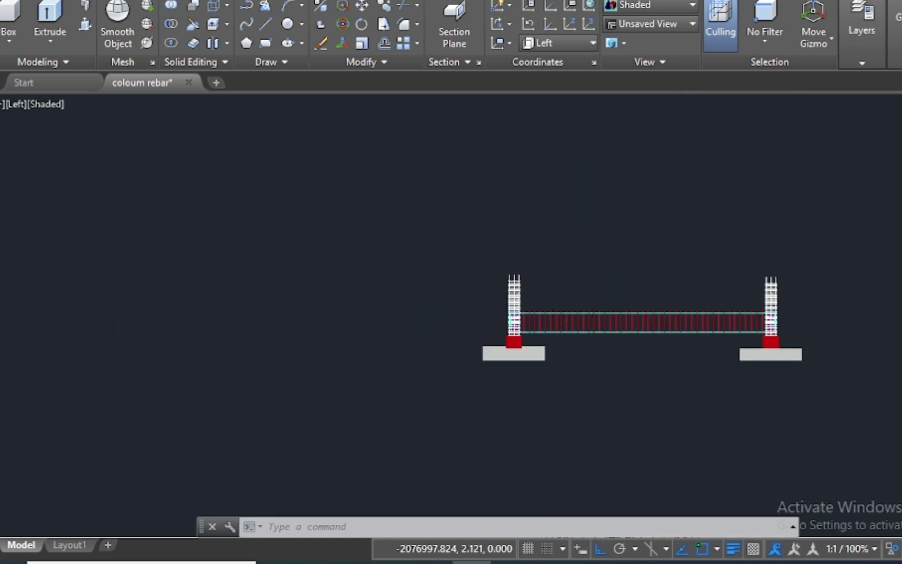
{"action": "scroll", "coordinate": [548, 305], "scroll_direction": "up", "scroll_amount": 3}
{"action": "scroll", "coordinate": [499, 316], "scroll_direction": "up", "scroll_amount": 4}
{"action": "scroll", "coordinate": [283, 281], "scroll_direction": "down", "scroll_amount": 3}
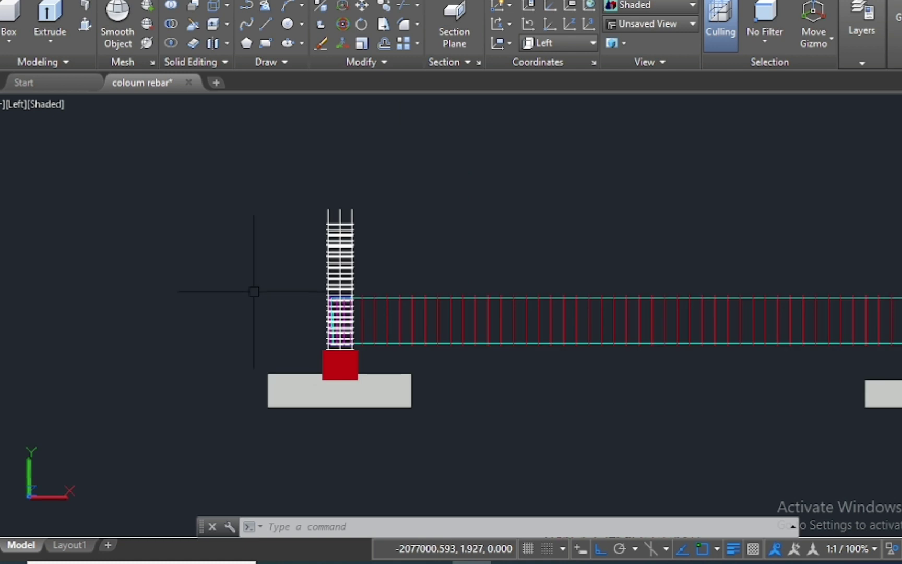
{"action": "scroll", "coordinate": [170, 375], "scroll_direction": "down", "scroll_amount": 2}
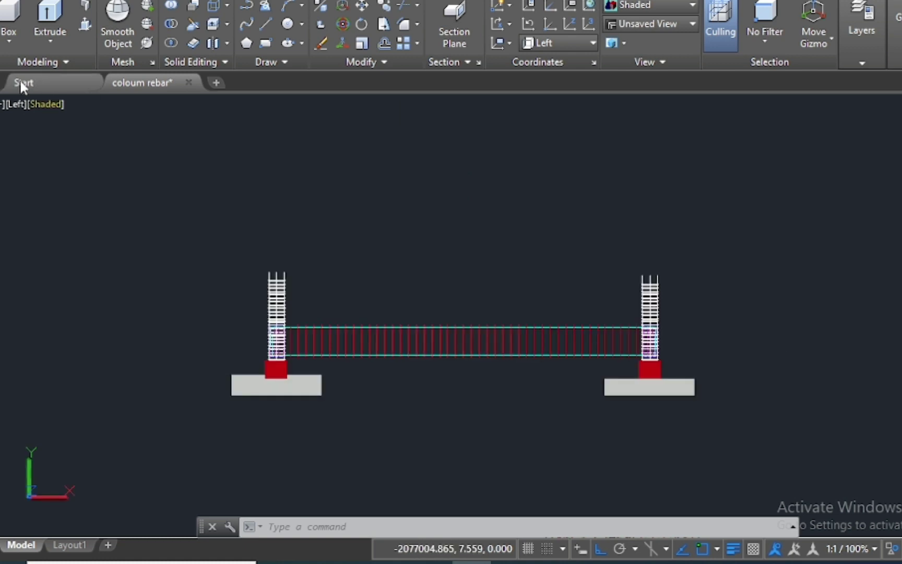
{"action": "left_click", "coordinate": [13, 107]}
Zoom around the Top 2D Wireframe footing plan to review sections SEC-1 and SEC-2.
{"action": "left_click", "coordinate": [57, 249]}
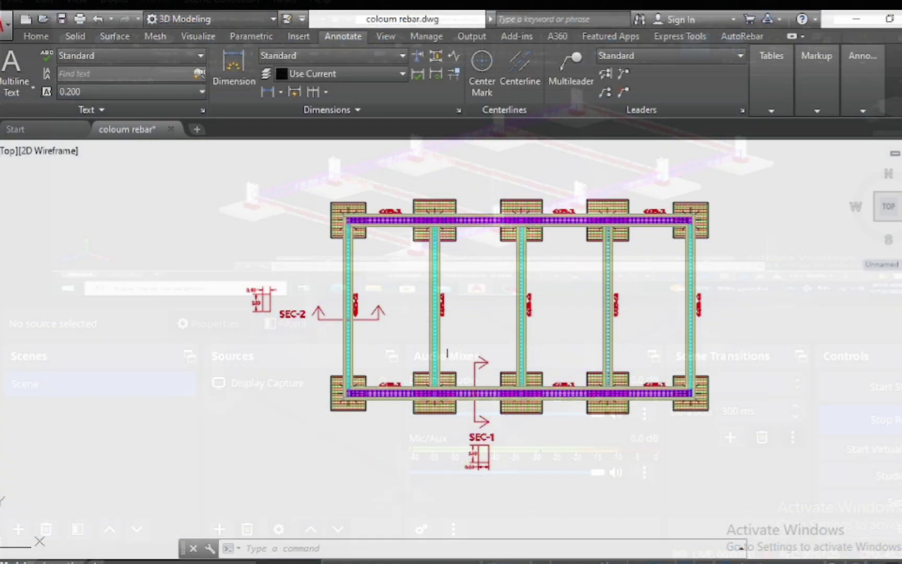
{"action": "scroll", "coordinate": [458, 393], "scroll_direction": "up", "scroll_amount": 5}
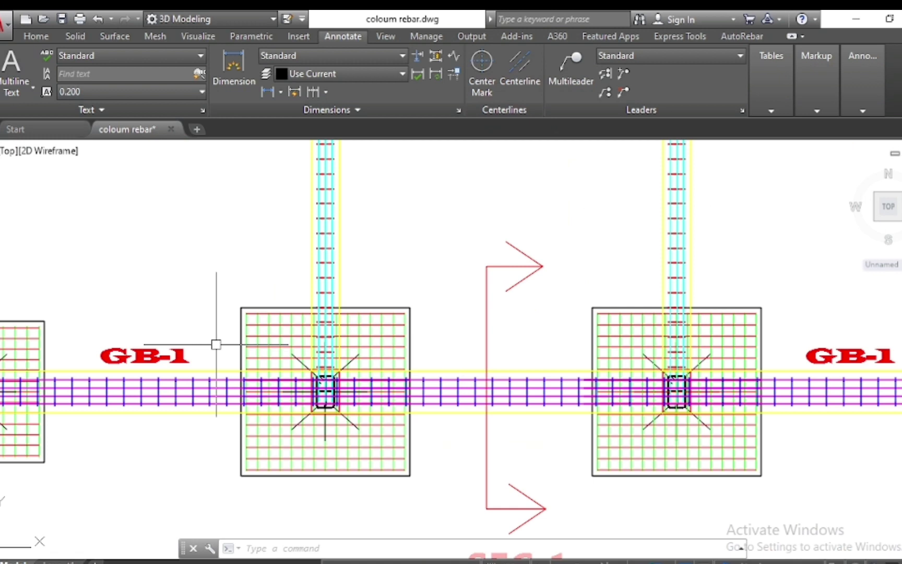
{"action": "scroll", "coordinate": [216, 344], "scroll_direction": "down", "scroll_amount": 2}
{"action": "scroll", "coordinate": [492, 365], "scroll_direction": "down", "scroll_amount": 2}
{"action": "scroll", "coordinate": [664, 388], "scroll_direction": "up", "scroll_amount": 3}
{"action": "scroll", "coordinate": [665, 513], "scroll_direction": "down", "scroll_amount": 3}
{"action": "scroll", "coordinate": [628, 489], "scroll_direction": "down", "scroll_amount": 1}
{"action": "scroll", "coordinate": [375, 271], "scroll_direction": "up", "scroll_amount": 4}
{"action": "scroll", "coordinate": [373, 246], "scroll_direction": "up", "scroll_amount": 2}
{"action": "scroll", "coordinate": [463, 219], "scroll_direction": "down", "scroll_amount": 2}
{"action": "scroll", "coordinate": [522, 261], "scroll_direction": "down", "scroll_amount": 2}
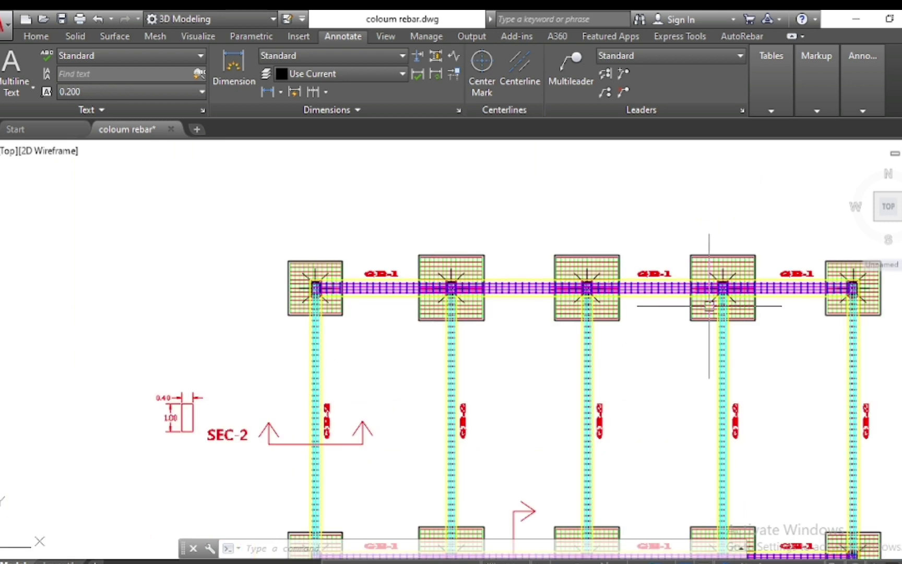
{"action": "scroll", "coordinate": [619, 235], "scroll_direction": "down", "scroll_amount": 2}
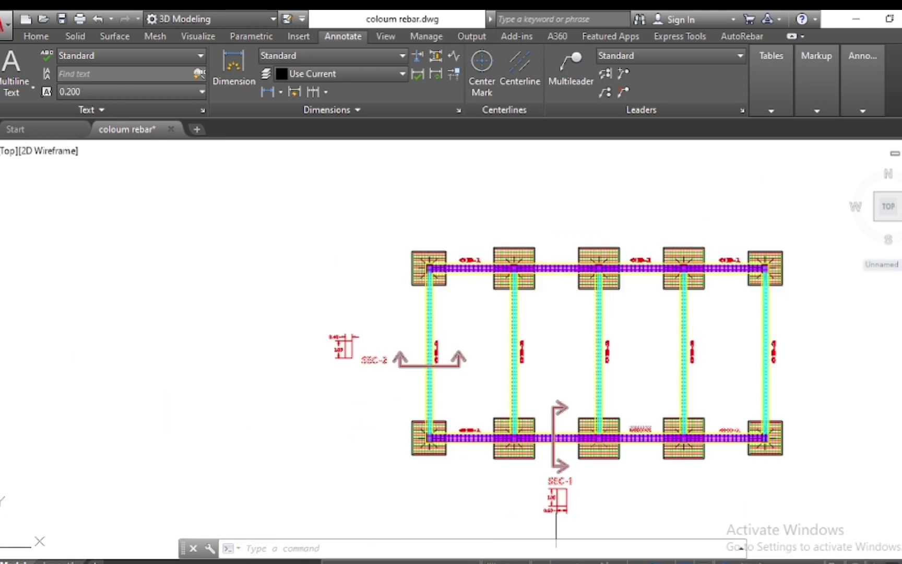
{"action": "scroll", "coordinate": [556, 475], "scroll_direction": "up", "scroll_amount": 6}
{"action": "scroll", "coordinate": [509, 276], "scroll_direction": "down", "scroll_amount": 2}
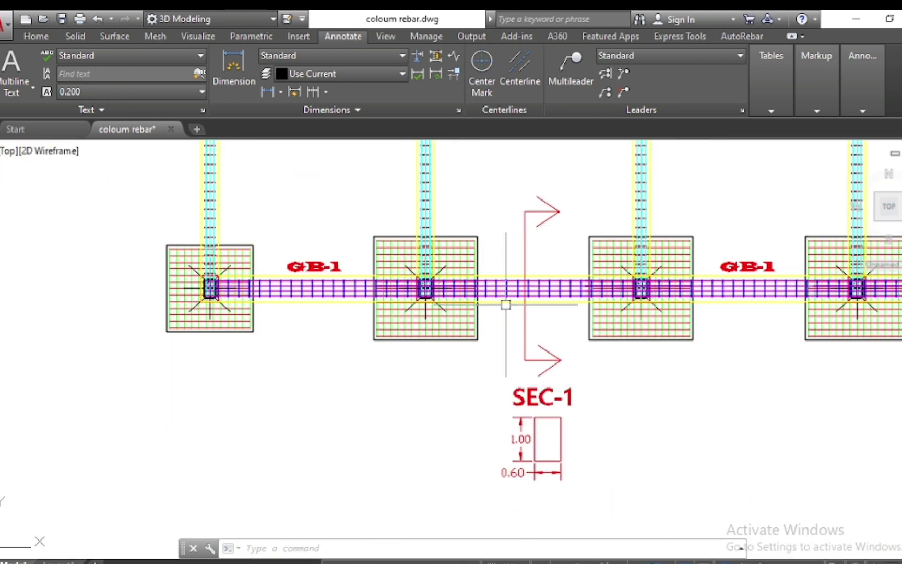
{"action": "scroll", "coordinate": [561, 469], "scroll_direction": "up", "scroll_amount": 2}
{"action": "scroll", "coordinate": [570, 473], "scroll_direction": "up", "scroll_amount": 2}
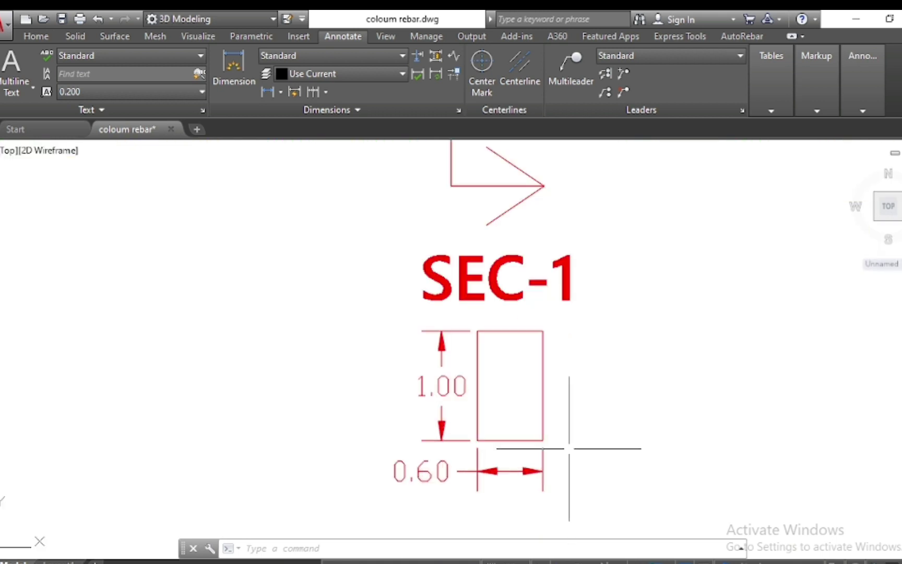
{"action": "scroll", "coordinate": [569, 393], "scroll_direction": "down", "scroll_amount": 2}
{"action": "scroll", "coordinate": [584, 422], "scroll_direction": "down", "scroll_amount": 2}
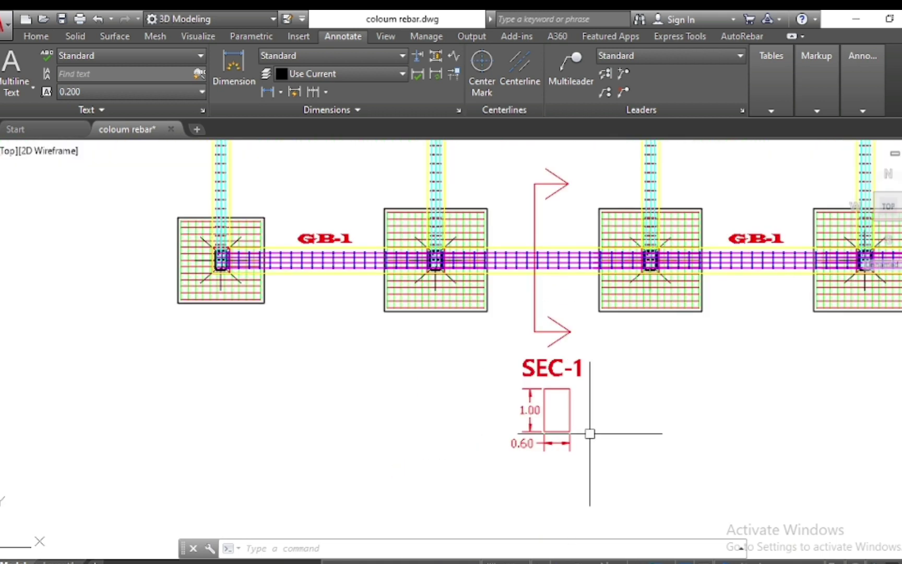
{"action": "scroll", "coordinate": [590, 431], "scroll_direction": "down", "scroll_amount": 2}
{"action": "scroll", "coordinate": [518, 426], "scroll_direction": "down", "scroll_amount": 2}
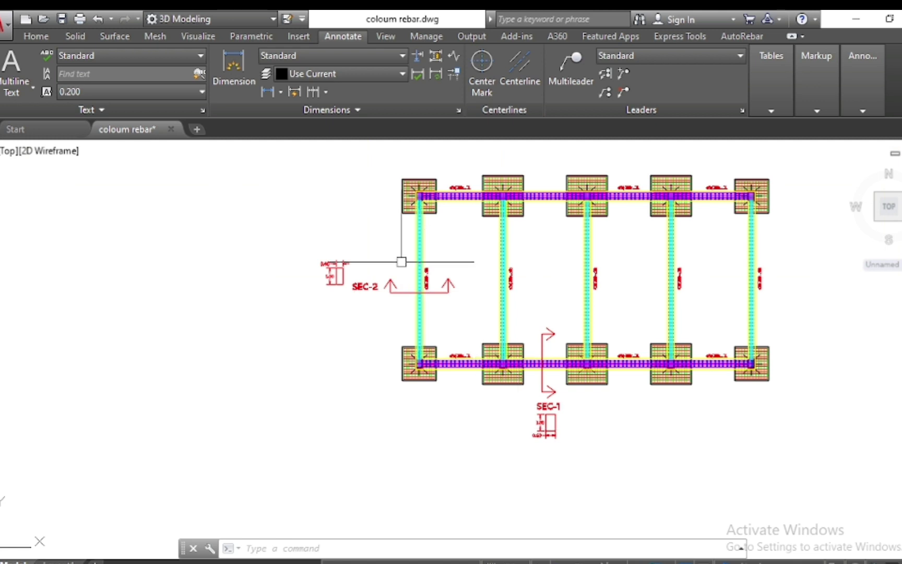
{"action": "scroll", "coordinate": [393, 254], "scroll_direction": "up", "scroll_amount": 2}
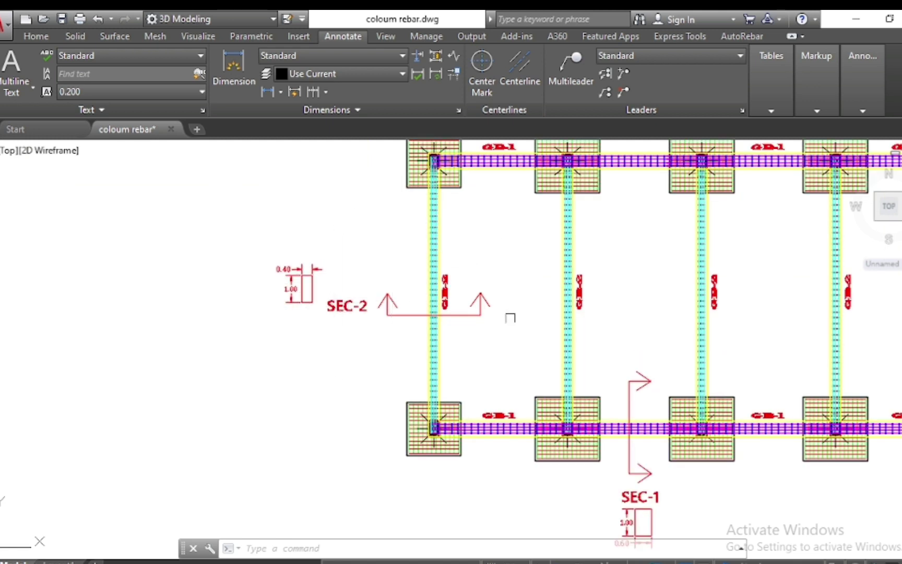
{"action": "scroll", "coordinate": [540, 332], "scroll_direction": "down", "scroll_amount": 2}
{"action": "scroll", "coordinate": [644, 328], "scroll_direction": "up", "scroll_amount": 4}
{"action": "scroll", "coordinate": [423, 358], "scroll_direction": "up", "scroll_amount": 2}
{"action": "scroll", "coordinate": [604, 348], "scroll_direction": "down", "scroll_amount": 4}
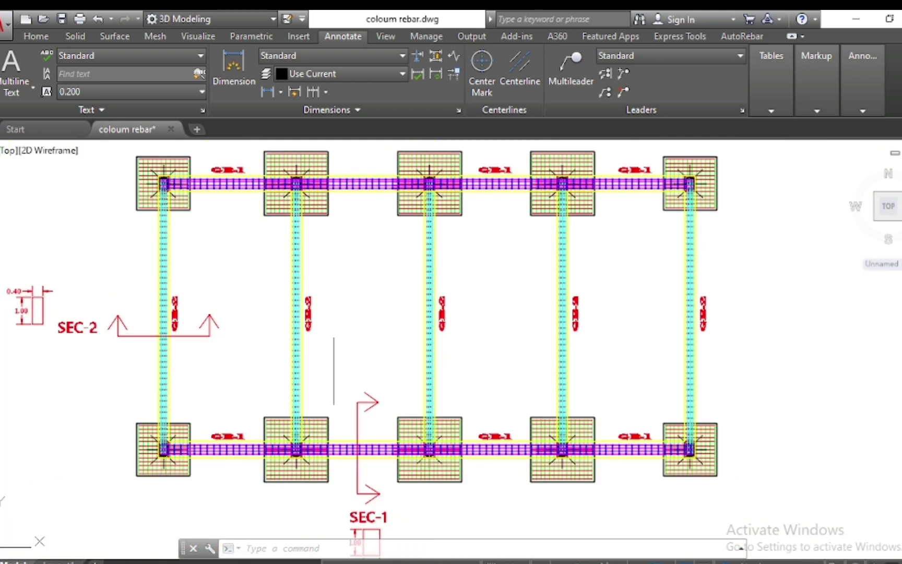
{"action": "scroll", "coordinate": [63, 307], "scroll_direction": "up", "scroll_amount": 4}
{"action": "scroll", "coordinate": [377, 292], "scroll_direction": "down", "scroll_amount": 2}
{"action": "scroll", "coordinate": [195, 317], "scroll_direction": "down", "scroll_amount": 3}
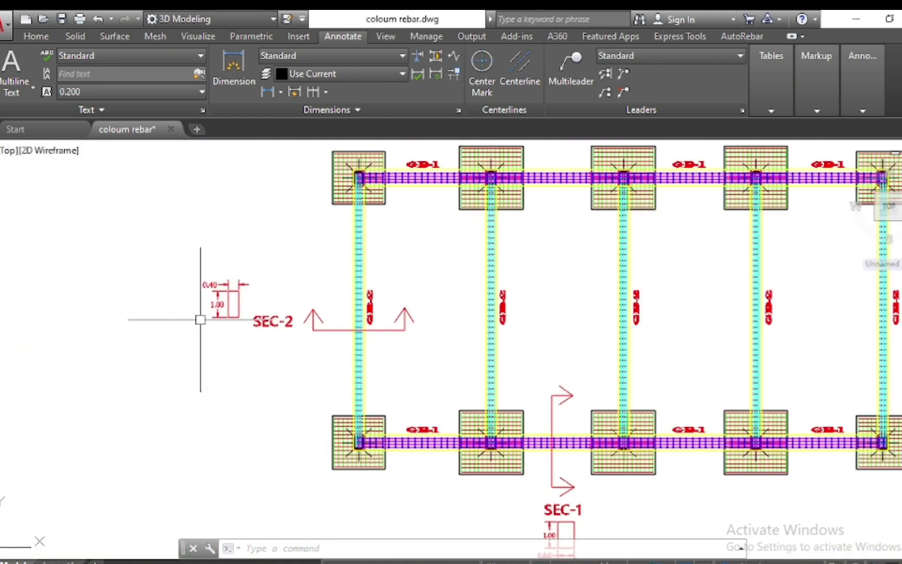
{"action": "scroll", "coordinate": [200, 318], "scroll_direction": "up", "scroll_amount": 5}
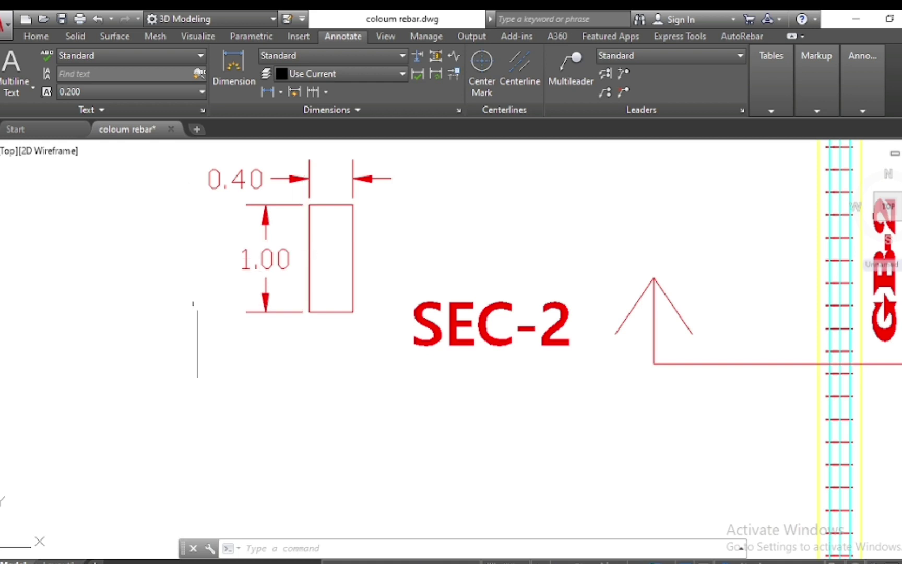
Zoom onto the 1.00 by 0.60 SEC-1 beam section outline.
{"action": "scroll", "coordinate": [295, 376], "scroll_direction": "down", "scroll_amount": 3}
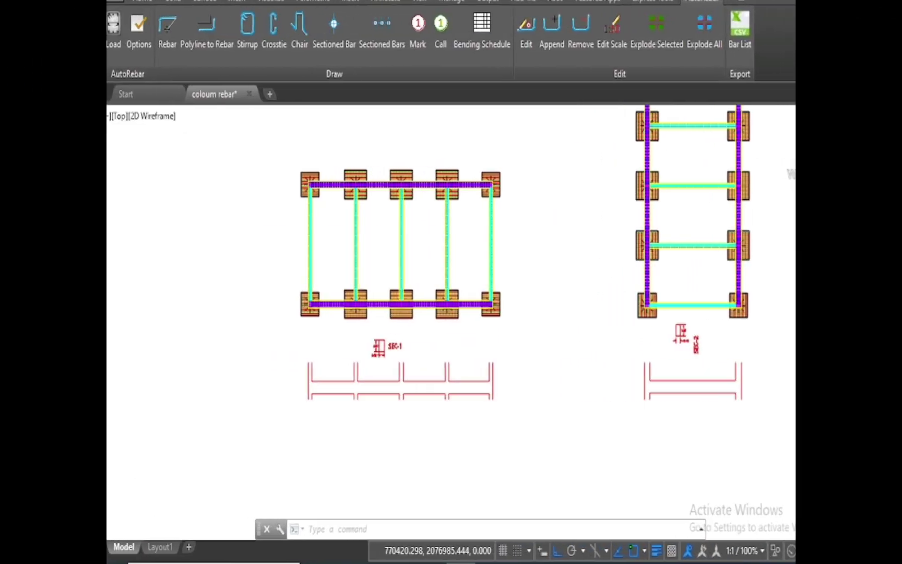
{"action": "scroll", "coordinate": [308, 334], "scroll_direction": "down", "scroll_amount": 2}
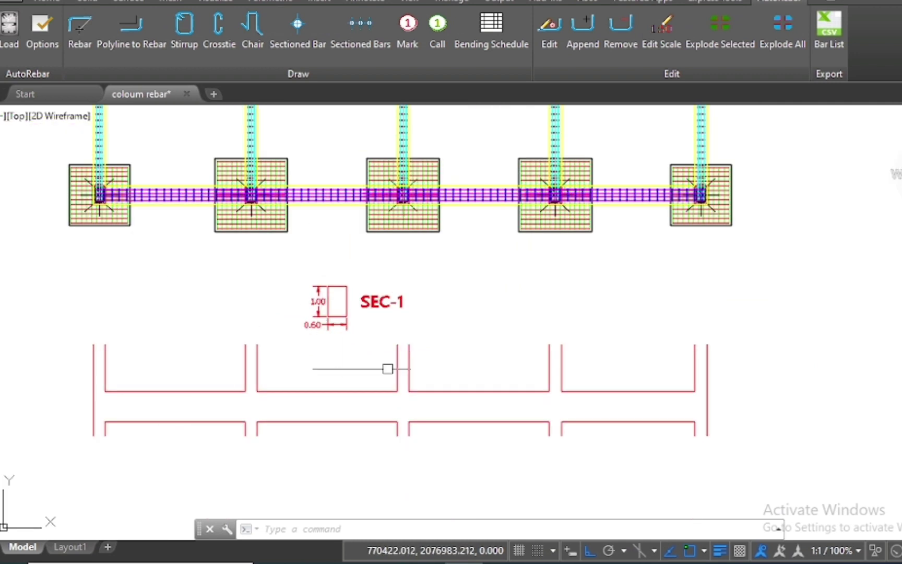
{"action": "scroll", "coordinate": [258, 352], "scroll_direction": "down", "scroll_amount": 5}
{"action": "scroll", "coordinate": [594, 362], "scroll_direction": "up", "scroll_amount": 2}
{"action": "scroll", "coordinate": [591, 363], "scroll_direction": "up", "scroll_amount": 3}
{"action": "scroll", "coordinate": [591, 363], "scroll_direction": "down", "scroll_amount": 3}
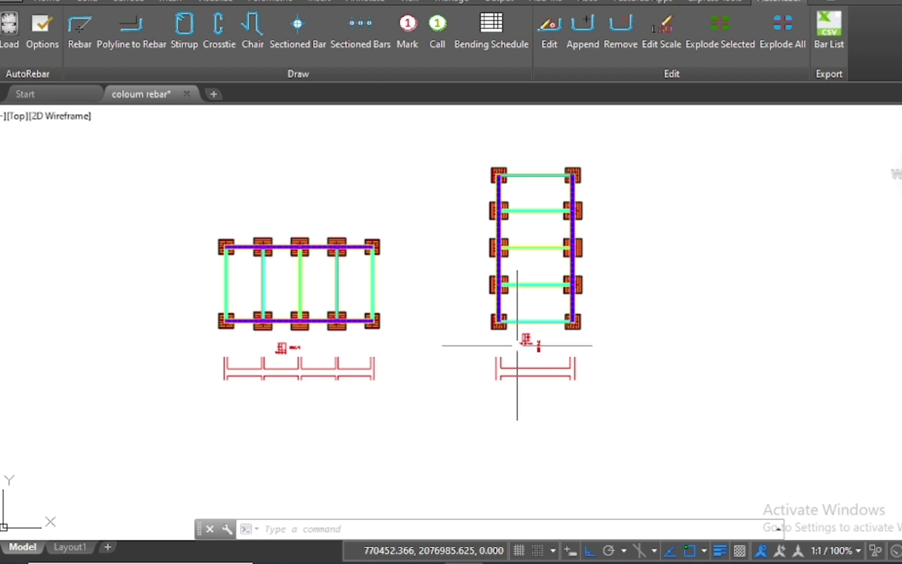
{"action": "scroll", "coordinate": [518, 358], "scroll_direction": "up", "scroll_amount": 3}
{"action": "scroll", "coordinate": [543, 346], "scroll_direction": "up", "scroll_amount": 3}
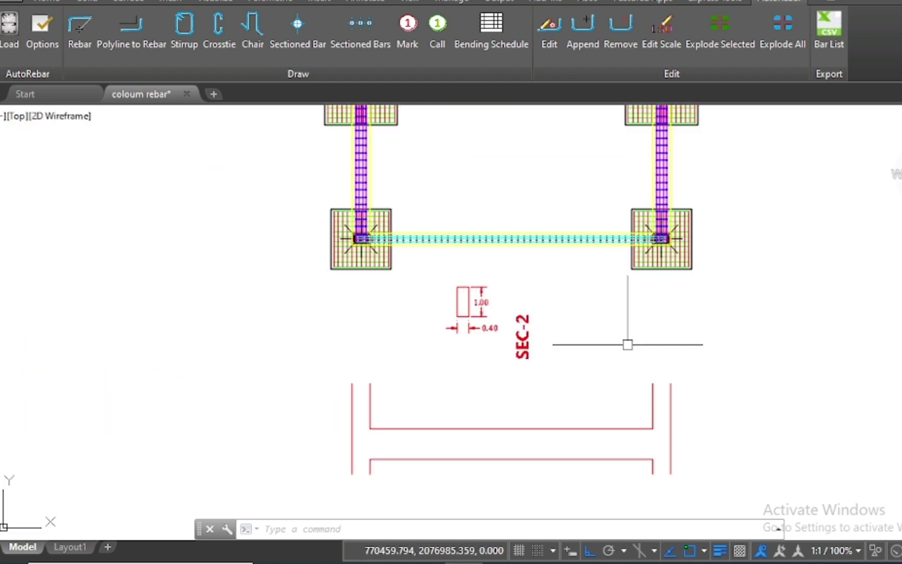
{"action": "scroll", "coordinate": [636, 329], "scroll_direction": "down", "scroll_amount": 3}
{"action": "scroll", "coordinate": [648, 322], "scroll_direction": "down", "scroll_amount": 2}
{"action": "scroll", "coordinate": [374, 333], "scroll_direction": "up", "scroll_amount": 5}
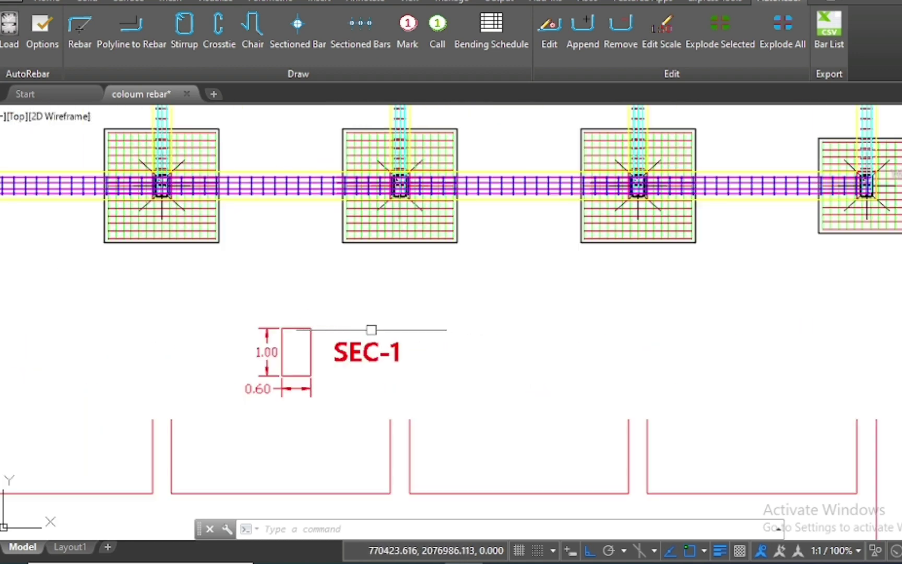
{"action": "scroll", "coordinate": [258, 355], "scroll_direction": "up", "scroll_amount": 3}
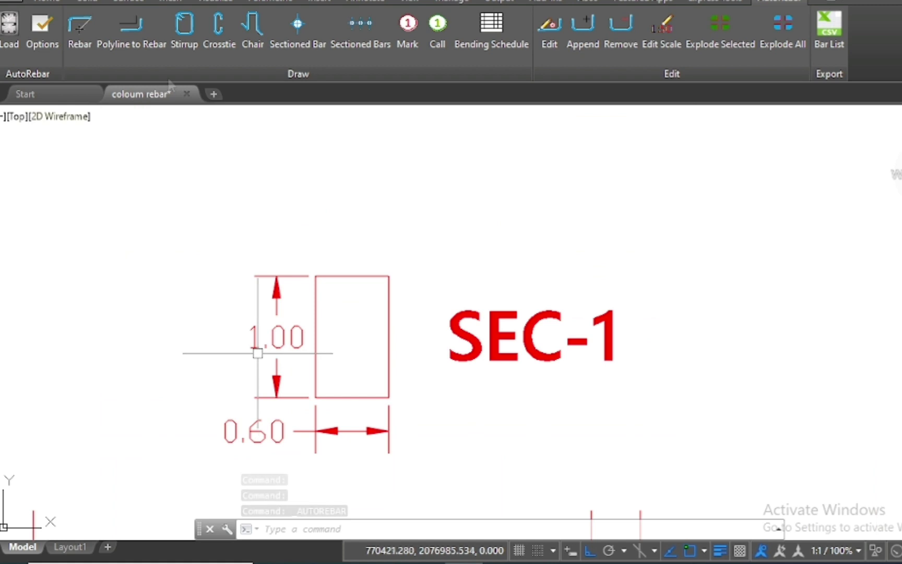
Draw a 10 mm AutoRebar stirrup with 75 mm cover across the SEC-1 section corners.
{"action": "left_click", "coordinate": [183, 33]}
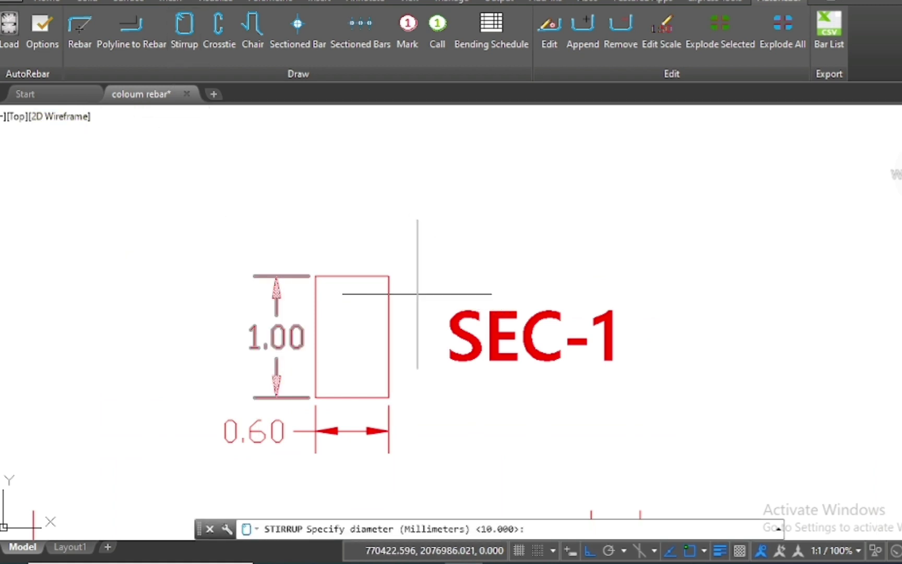
{"action": "key", "text": "Return"}
{"action": "key", "text": "Return"}
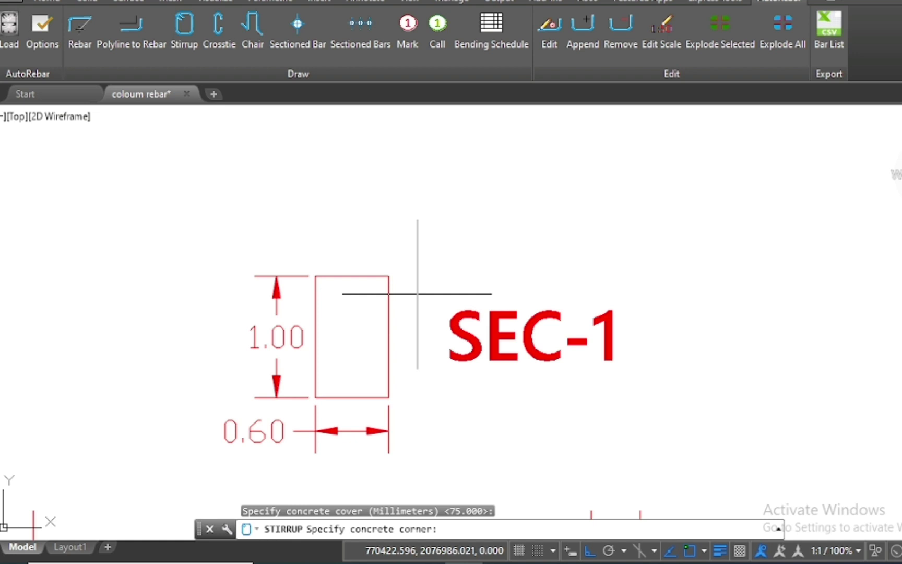
{"action": "left_click", "coordinate": [315, 276]}
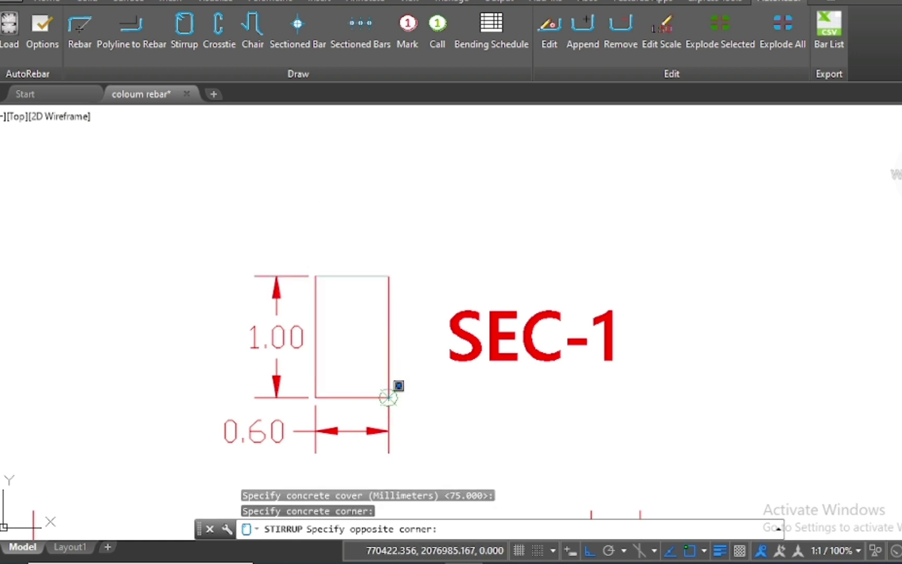
{"action": "left_click", "coordinate": [388, 396]}
{"action": "scroll", "coordinate": [351, 360], "scroll_direction": "up", "scroll_amount": 4}
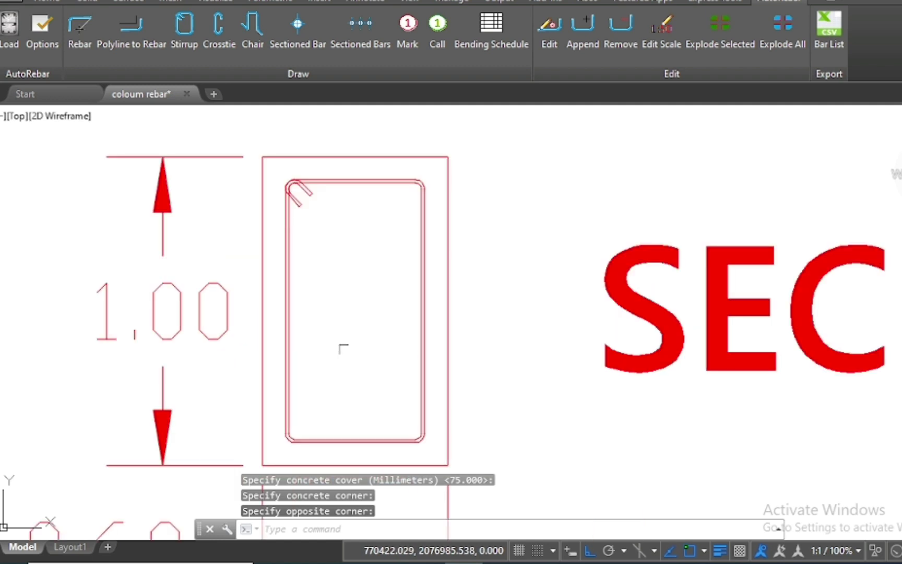
{"action": "scroll", "coordinate": [333, 317], "scroll_direction": "down", "scroll_amount": 2}
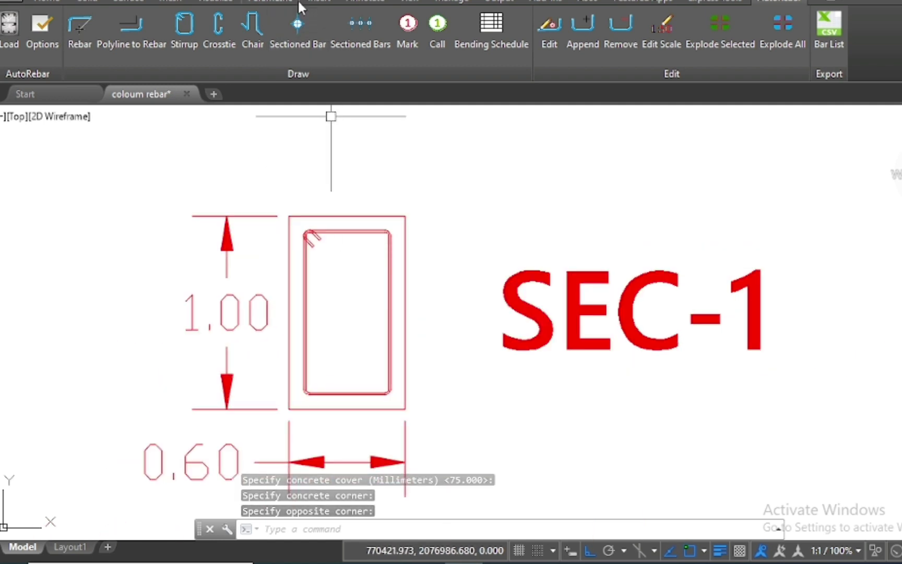
{"action": "left_click", "coordinate": [301, 36]}
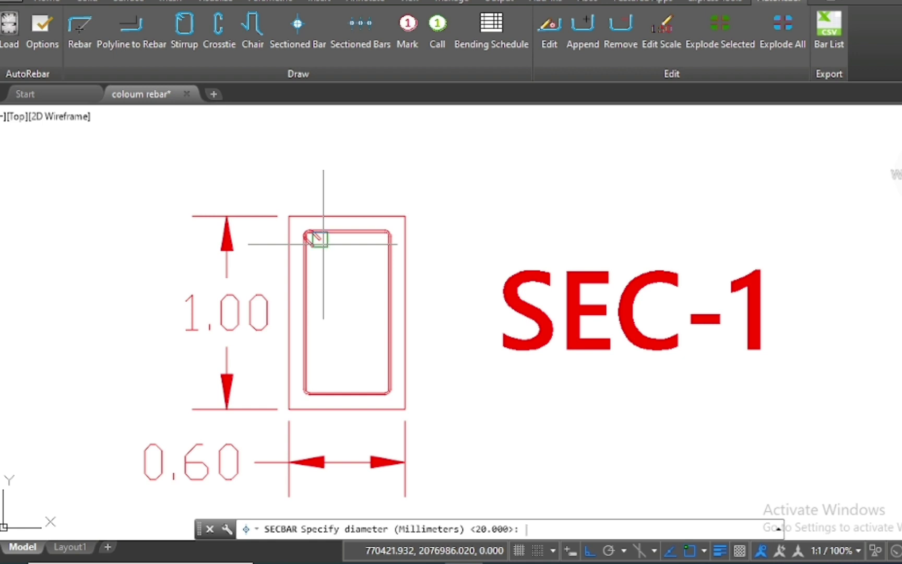
Place a 20 mm sectioned bar at the stirrup hook in SEC-1.
{"action": "key", "text": "Return"}
{"action": "scroll", "coordinate": [323, 244], "scroll_direction": "up", "scroll_amount": 2}
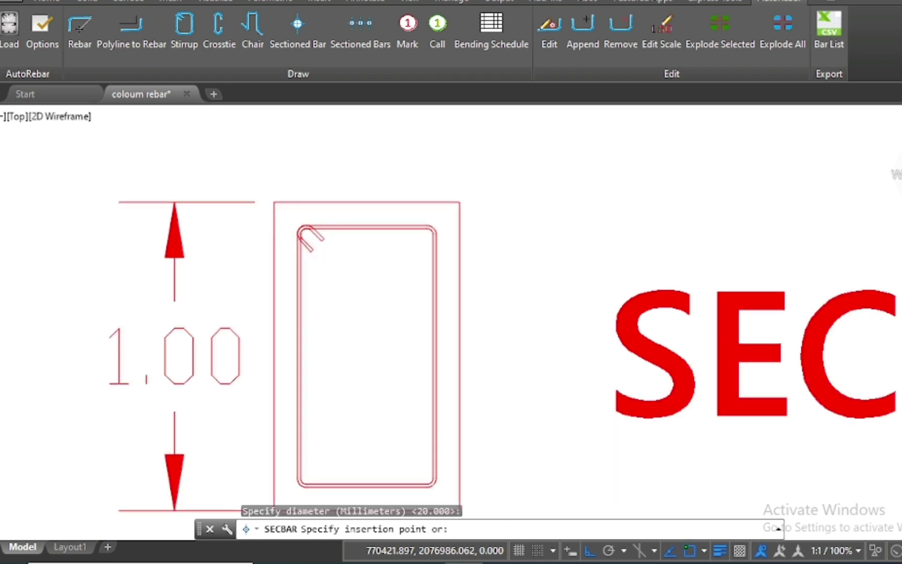
{"action": "scroll", "coordinate": [312, 239], "scroll_direction": "up", "scroll_amount": 6}
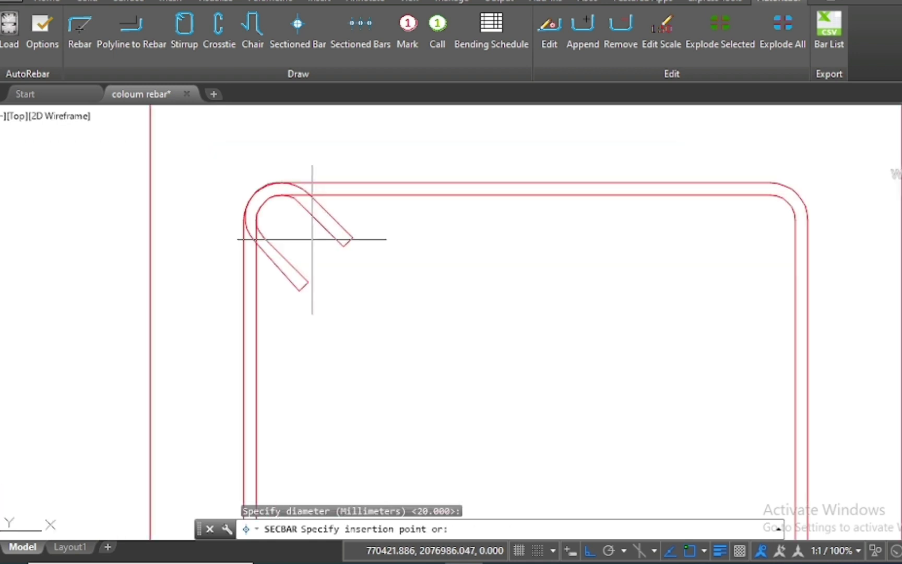
{"action": "left_click", "coordinate": [284, 225]}
{"action": "key", "text": "Escape"}
{"action": "key", "text": "Escape"}
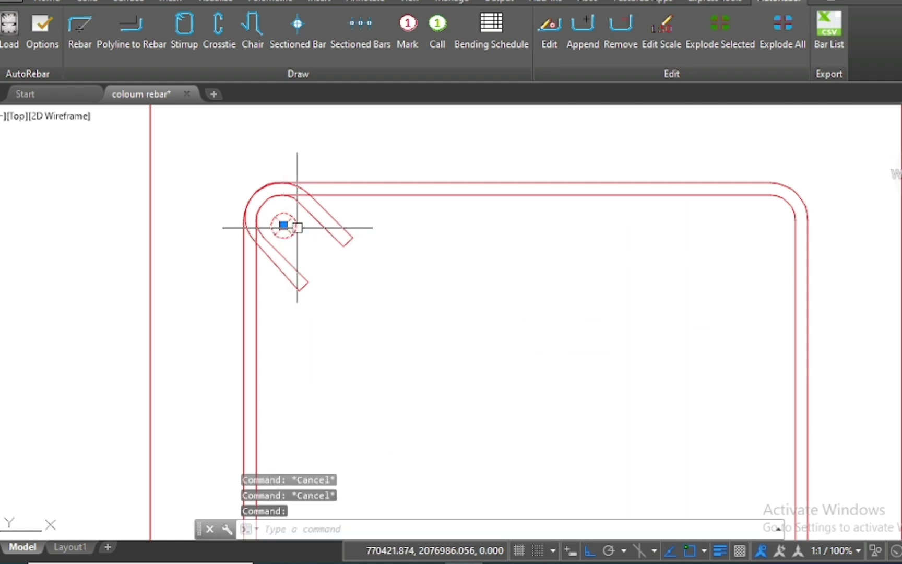
Copy the corner bar three times along the top of the stirrup.
{"action": "type", "text": "co"}
{"action": "key", "text": "Return"}
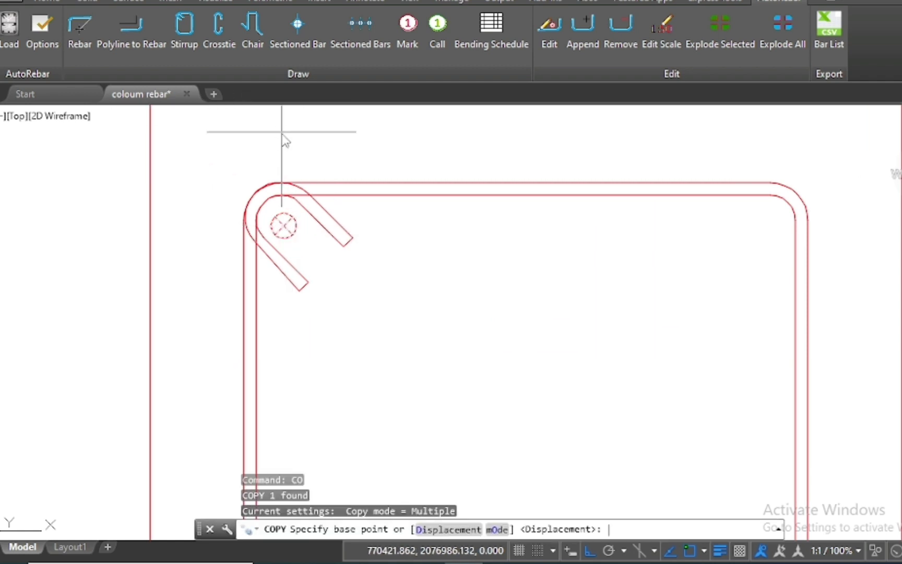
{"action": "left_click", "coordinate": [285, 220]}
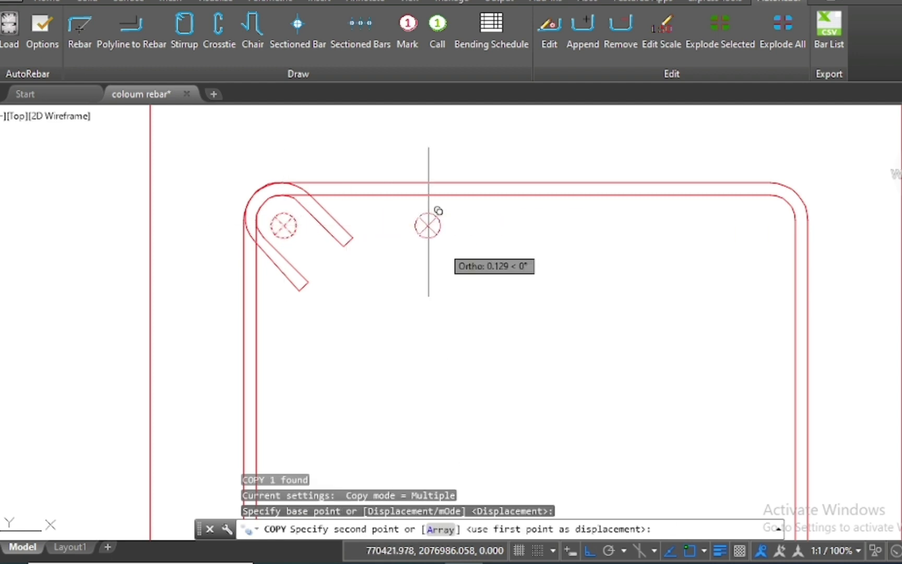
{"action": "left_click", "coordinate": [458, 216]}
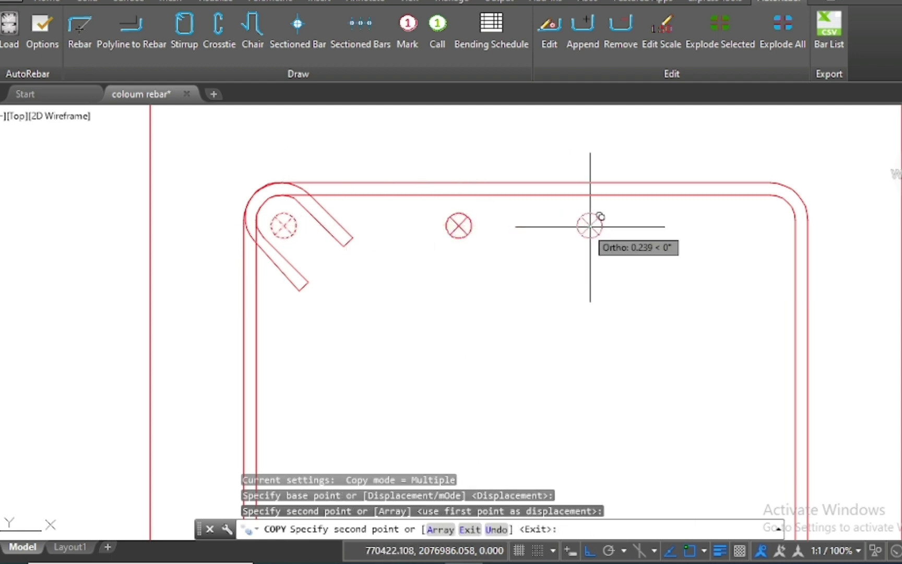
{"action": "left_click", "coordinate": [623, 214]}
{"action": "left_click", "coordinate": [765, 224]}
{"action": "key", "text": "Escape"}
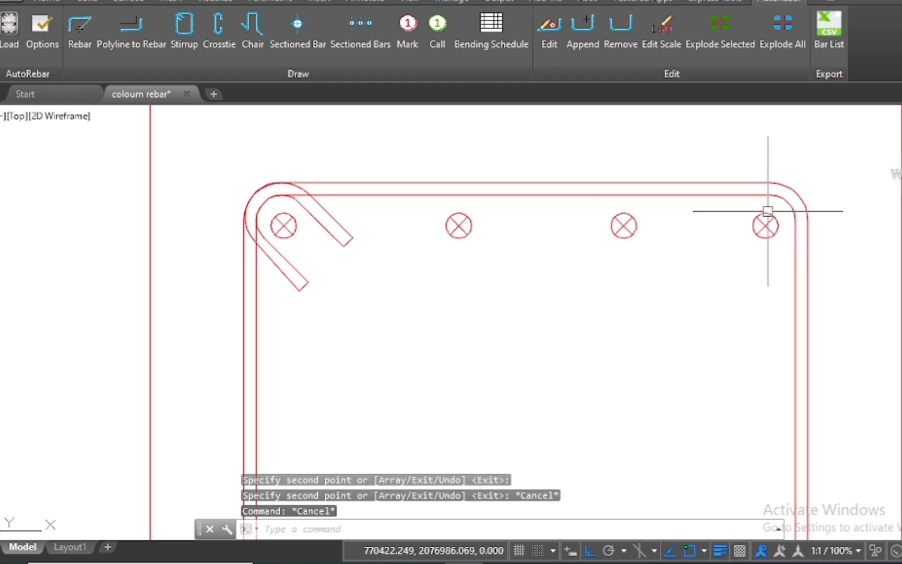
Copy the four top bars down to form a bottom row along the stirrup.
{"action": "left_click", "coordinate": [632, 219]}
{"action": "left_click", "coordinate": [446, 222]}
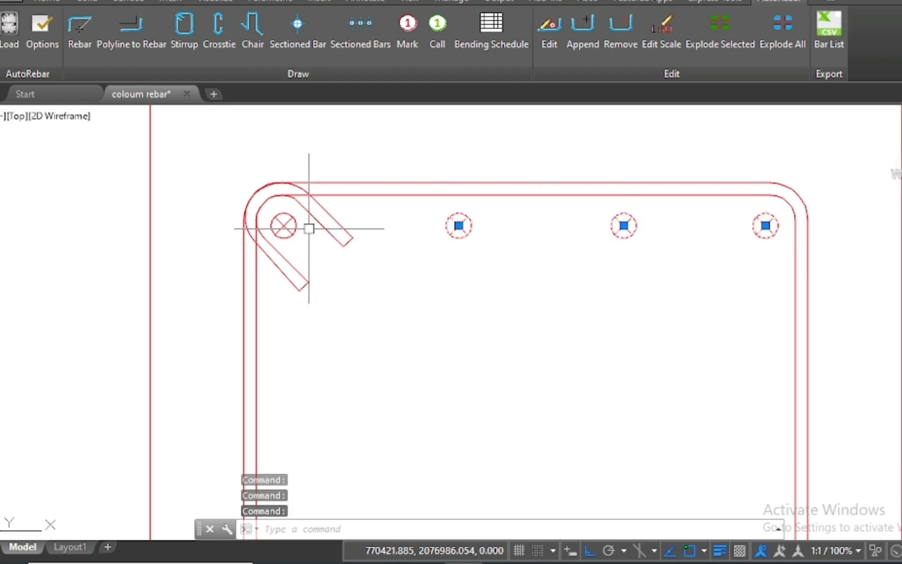
{"action": "left_click", "coordinate": [288, 222]}
{"action": "type", "text": "co"}
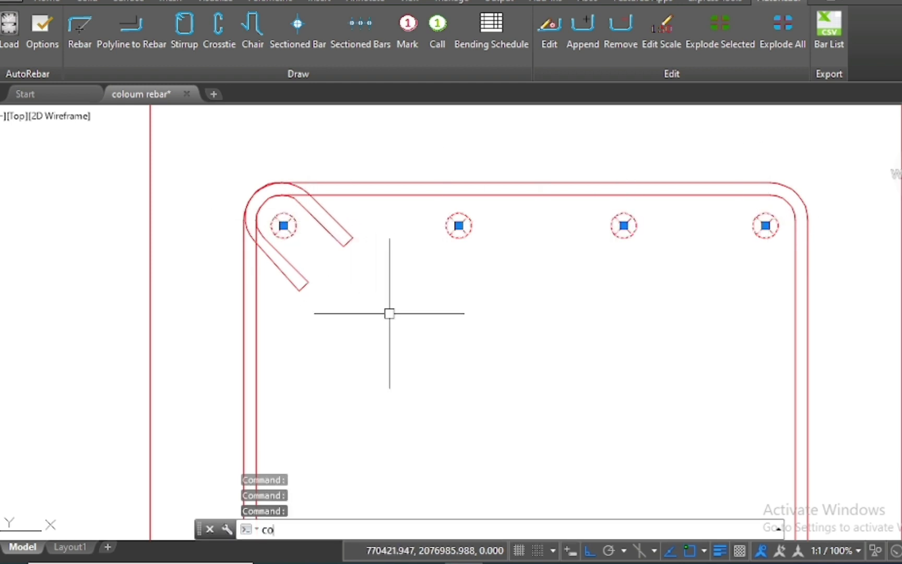
{"action": "key", "text": "Return"}
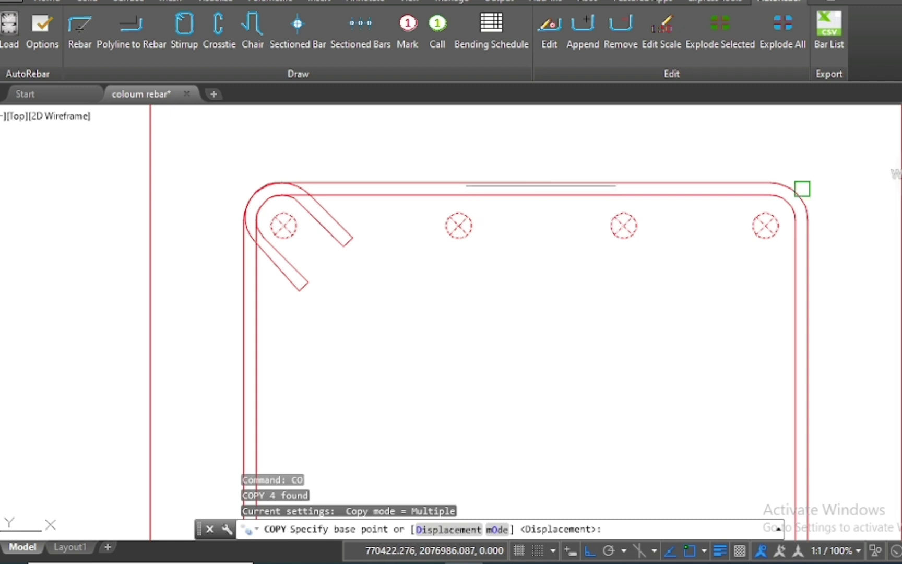
{"action": "left_click", "coordinate": [534, 210]}
{"action": "scroll", "coordinate": [534, 211], "scroll_direction": "down", "scroll_amount": 5}
{"action": "scroll", "coordinate": [509, 289], "scroll_direction": "up", "scroll_amount": 4}
{"action": "scroll", "coordinate": [517, 352], "scroll_direction": "up", "scroll_amount": 2}
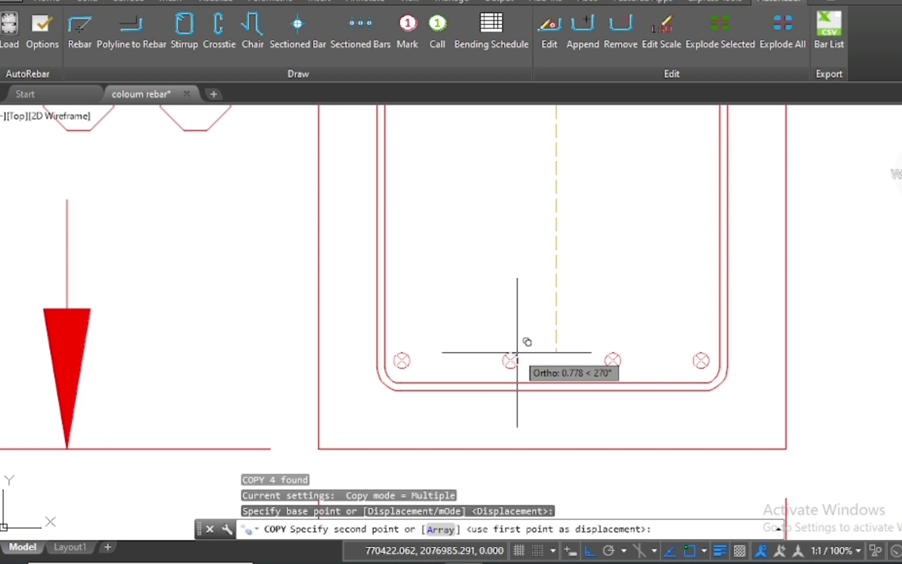
{"action": "left_click", "coordinate": [520, 360]}
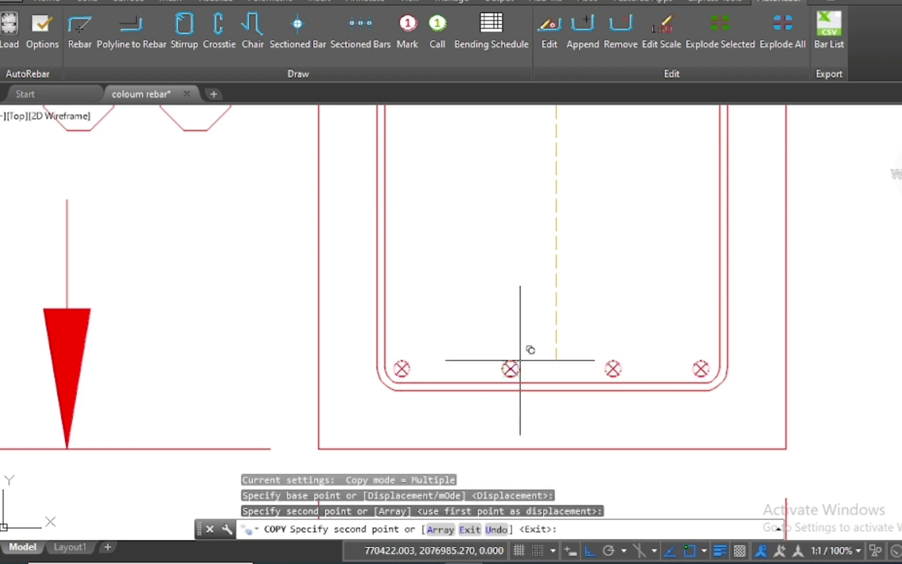
{"action": "key", "text": "Escape"}
{"action": "scroll", "coordinate": [491, 372], "scroll_direction": "down", "scroll_amount": 5}
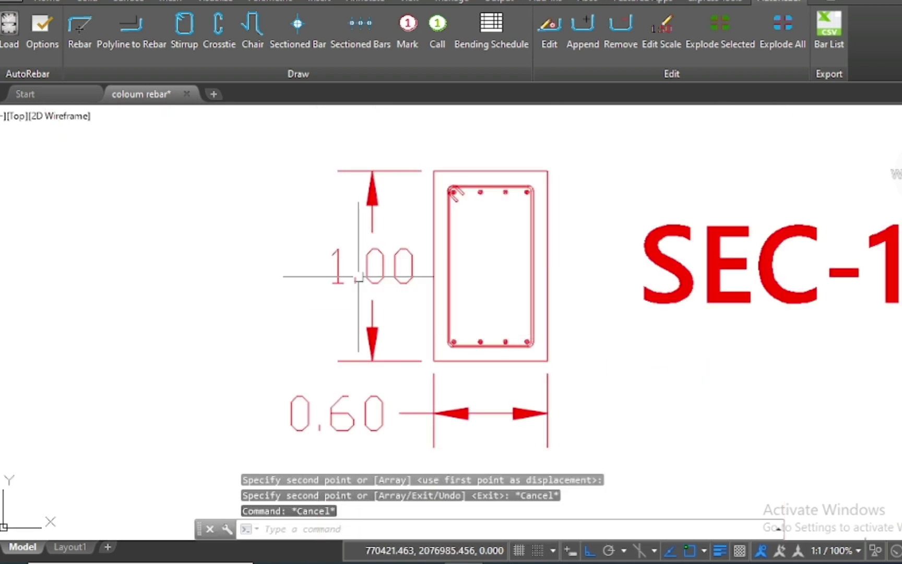
{"action": "scroll", "coordinate": [349, 256], "scroll_direction": "down", "scroll_amount": 2}
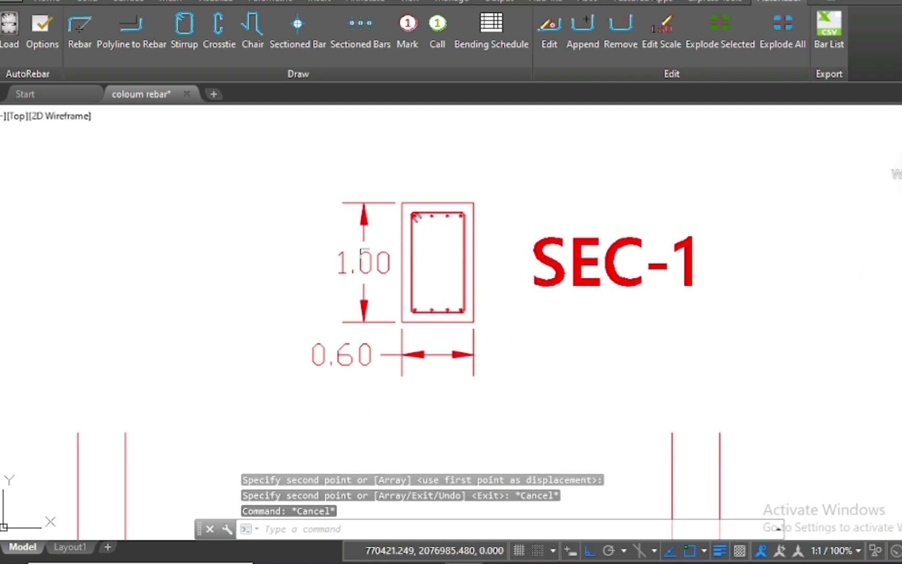
Offset the upper-left, upper and lower-left beam outlines by 0.075.
{"action": "scroll", "coordinate": [409, 199], "scroll_direction": "down", "scroll_amount": 2}
{"action": "scroll", "coordinate": [409, 197], "scroll_direction": "down", "scroll_amount": 2}
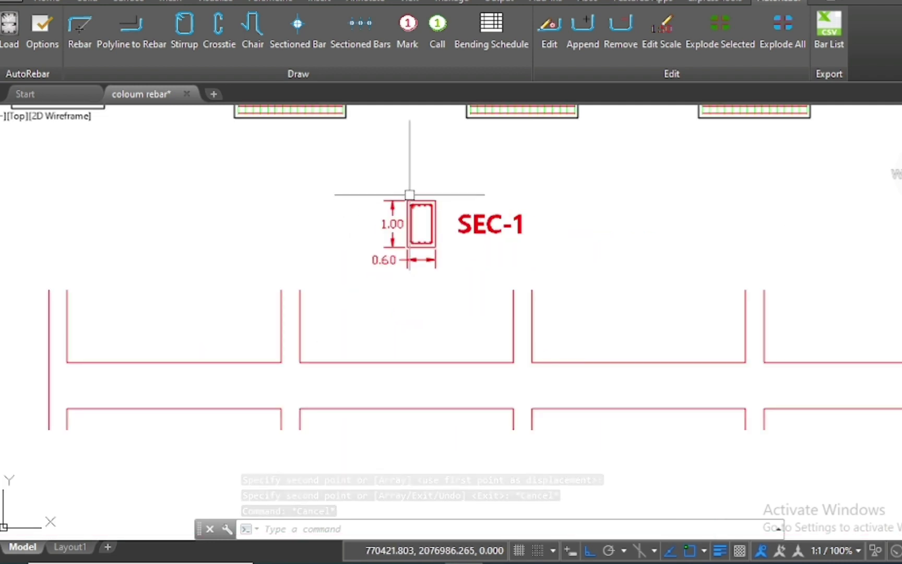
{"action": "scroll", "coordinate": [410, 206], "scroll_direction": "up", "scroll_amount": 6}
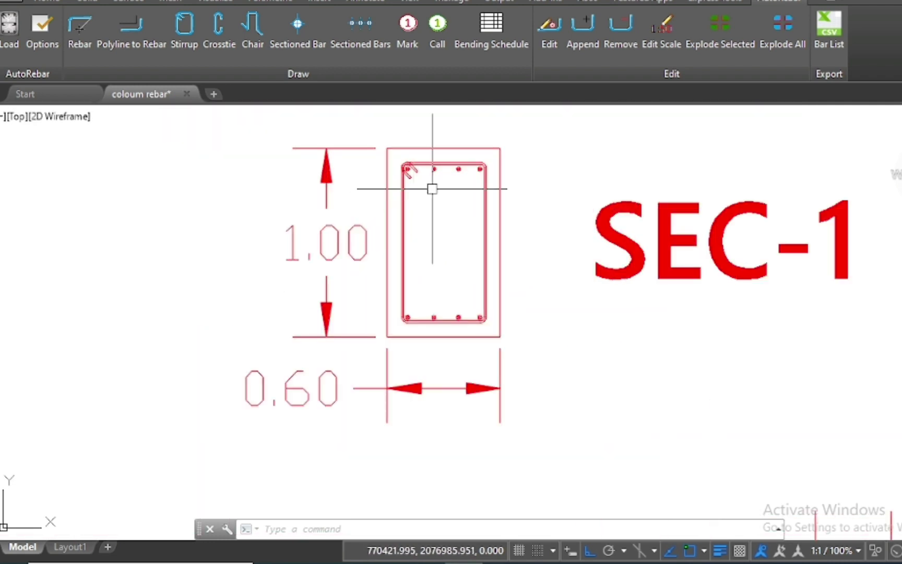
{"action": "scroll", "coordinate": [472, 160], "scroll_direction": "down", "scroll_amount": 4}
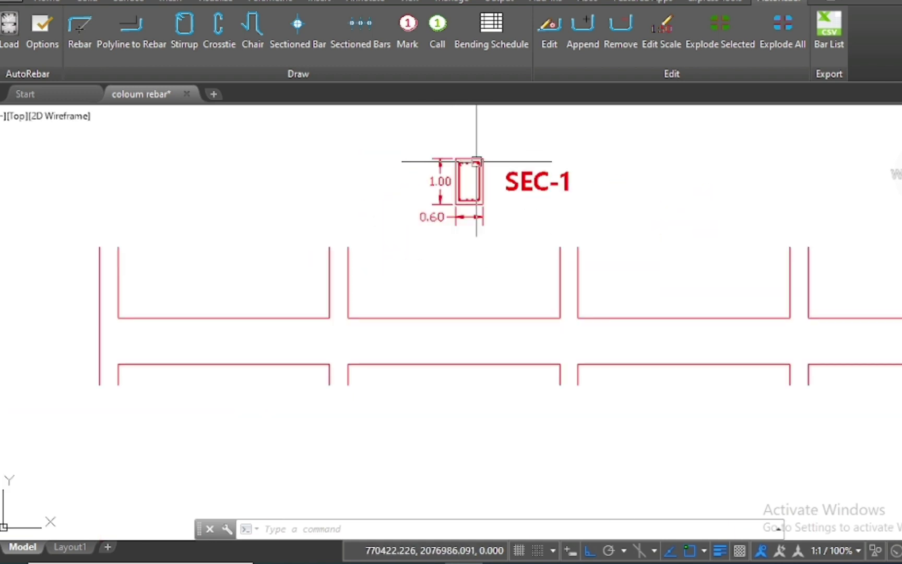
{"action": "scroll", "coordinate": [393, 248], "scroll_direction": "down", "scroll_amount": 1}
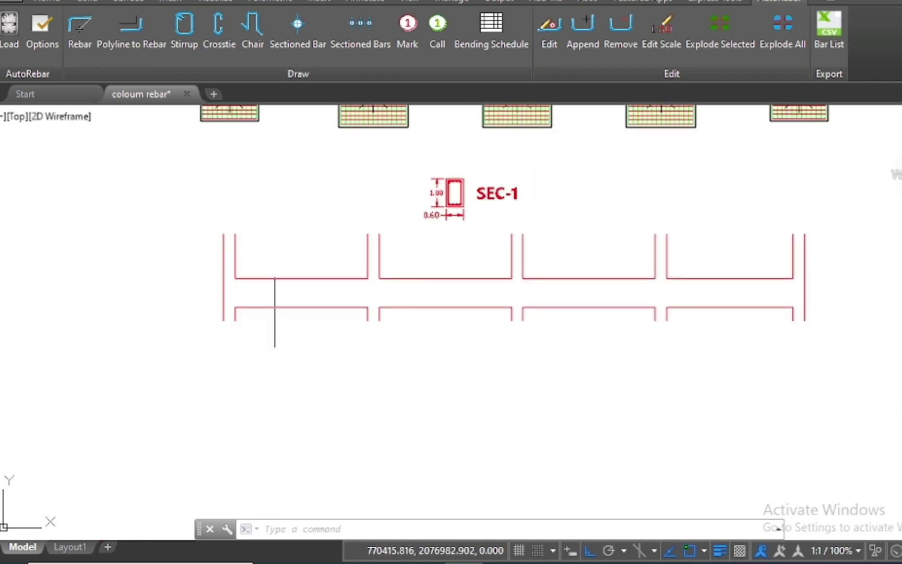
{"action": "scroll", "coordinate": [293, 278], "scroll_direction": "up", "scroll_amount": 4}
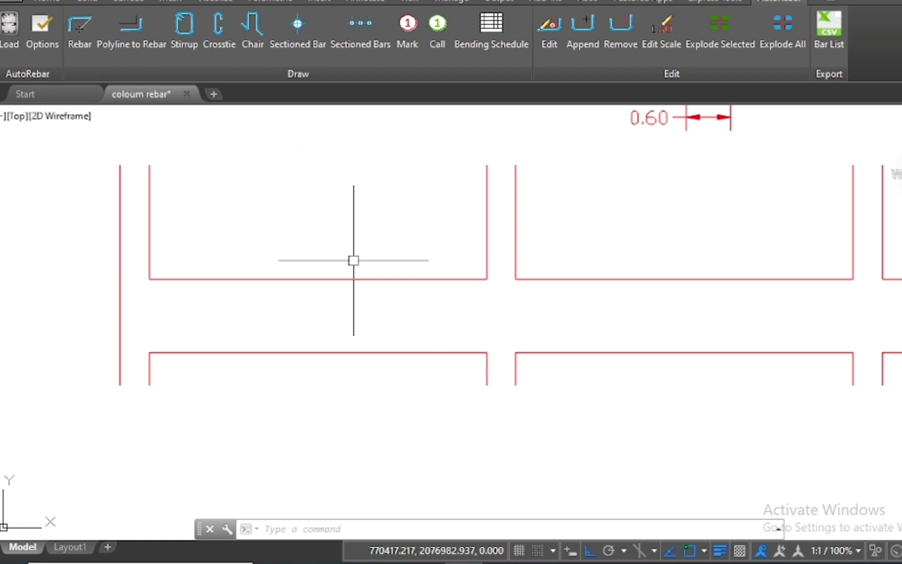
{"action": "type", "text": "o"}
{"action": "key", "text": "Return"}
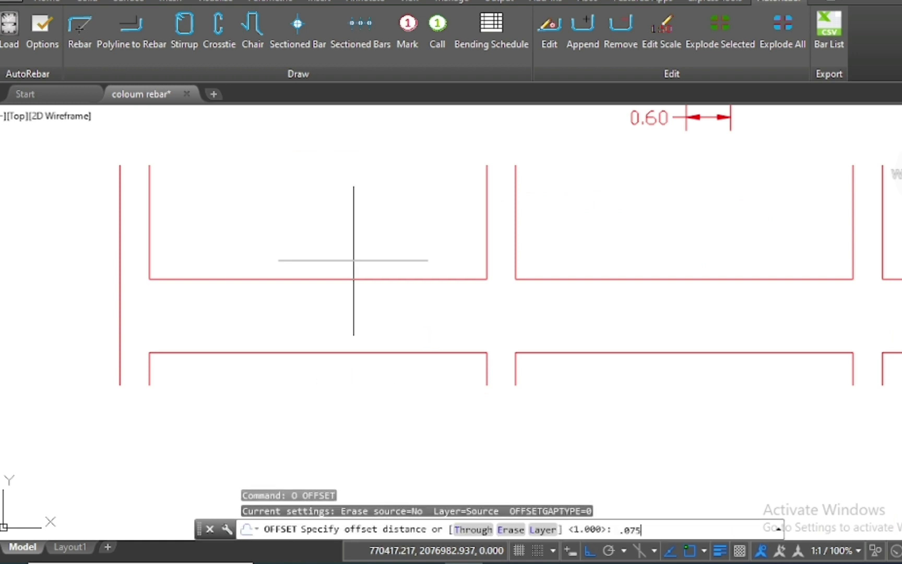
{"action": "key", "text": "Return"}
{"action": "left_click", "coordinate": [405, 278]}
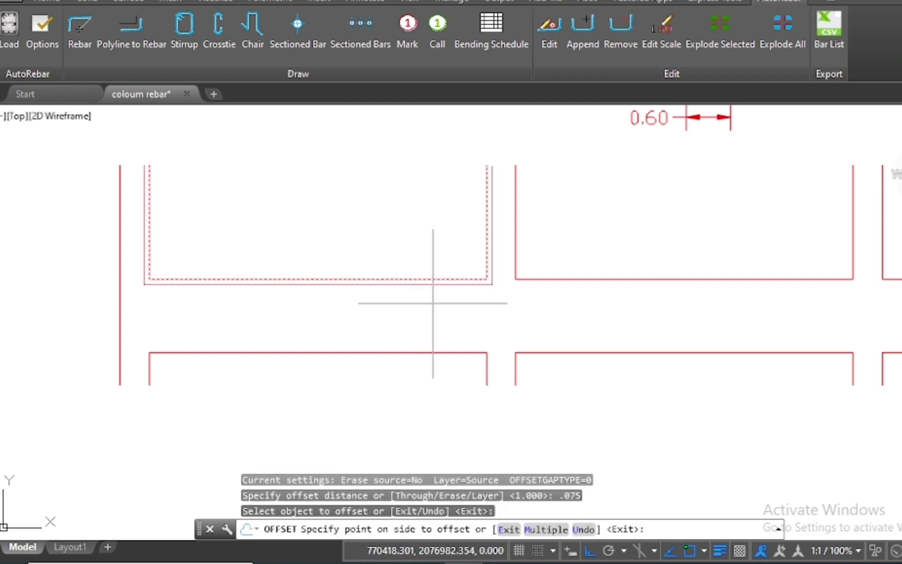
{"action": "left_click", "coordinate": [413, 305]}
{"action": "left_click", "coordinate": [514, 282]}
{"action": "left_click", "coordinate": [546, 311]}
{"action": "left_click", "coordinate": [487, 355]}
{"action": "left_click", "coordinate": [446, 308]}
Offset the lower-right and upper-right beam outlines by 0.075.
{"action": "scroll", "coordinate": [233, 307], "scroll_direction": "down", "scroll_amount": 2}
{"action": "scroll", "coordinate": [661, 310], "scroll_direction": "up", "scroll_amount": 1}
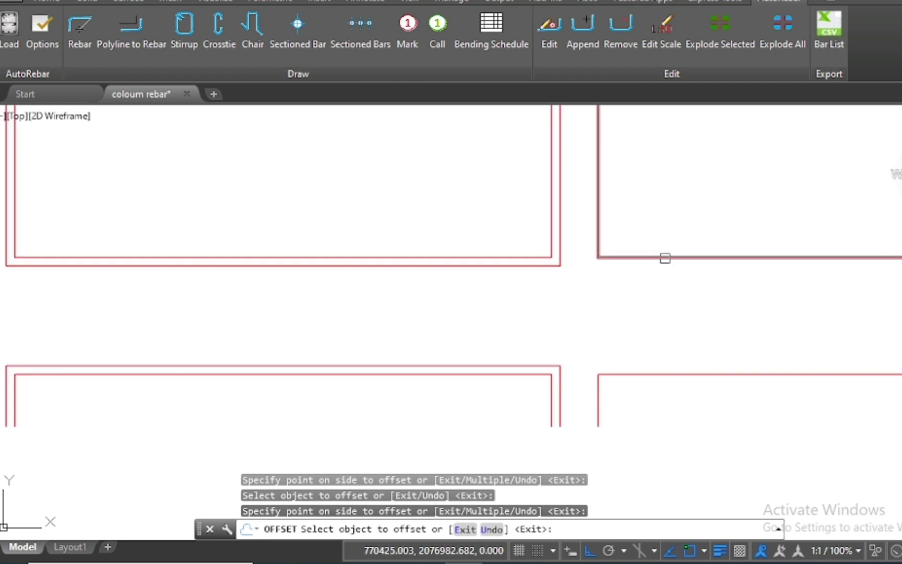
{"action": "left_click", "coordinate": [636, 366]}
{"action": "left_click", "coordinate": [636, 343]}
{"action": "scroll", "coordinate": [543, 318], "scroll_direction": "down", "scroll_amount": 3}
{"action": "scroll", "coordinate": [665, 312], "scroll_direction": "up", "scroll_amount": 1}
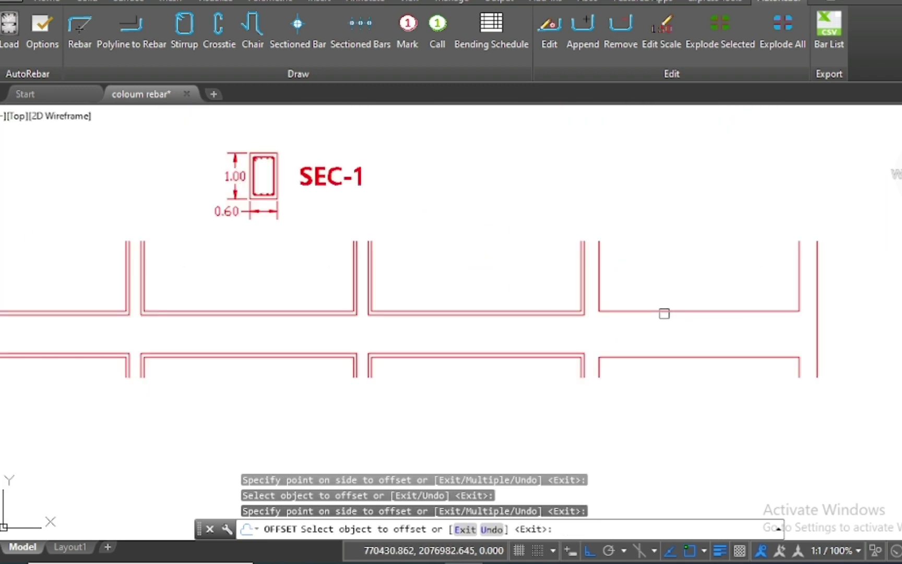
{"action": "scroll", "coordinate": [664, 312], "scroll_direction": "up", "scroll_amount": 2}
{"action": "left_click", "coordinate": [664, 313]}
{"action": "left_click", "coordinate": [654, 370]}
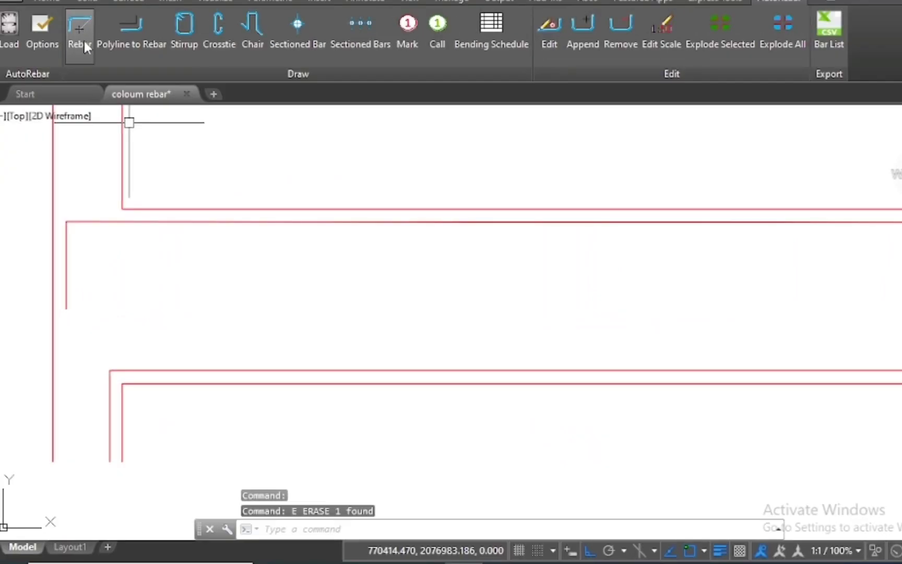
{"action": "left_click", "coordinate": [82, 35]}
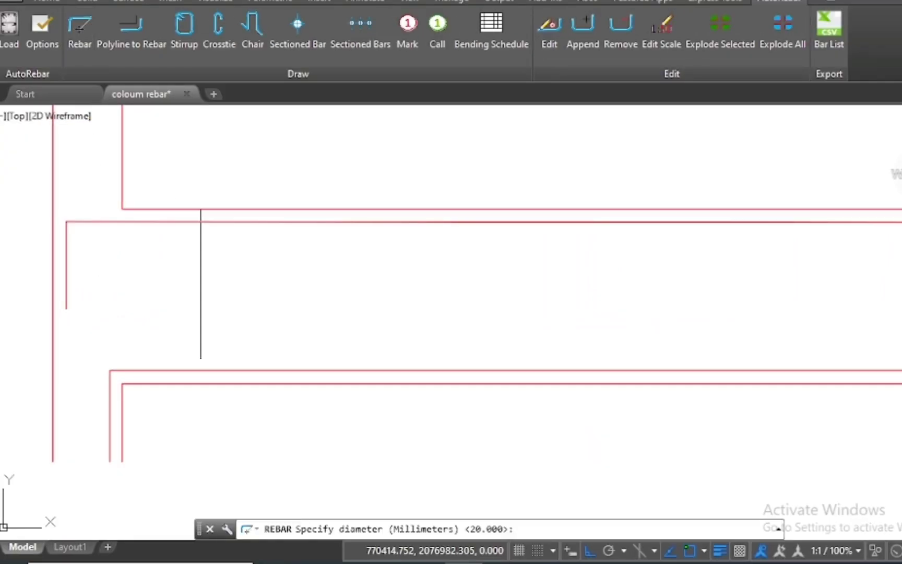
Abandon a trial 20 mm bar with a vertical leg and erase its stray segments.
{"action": "key", "text": "Return"}
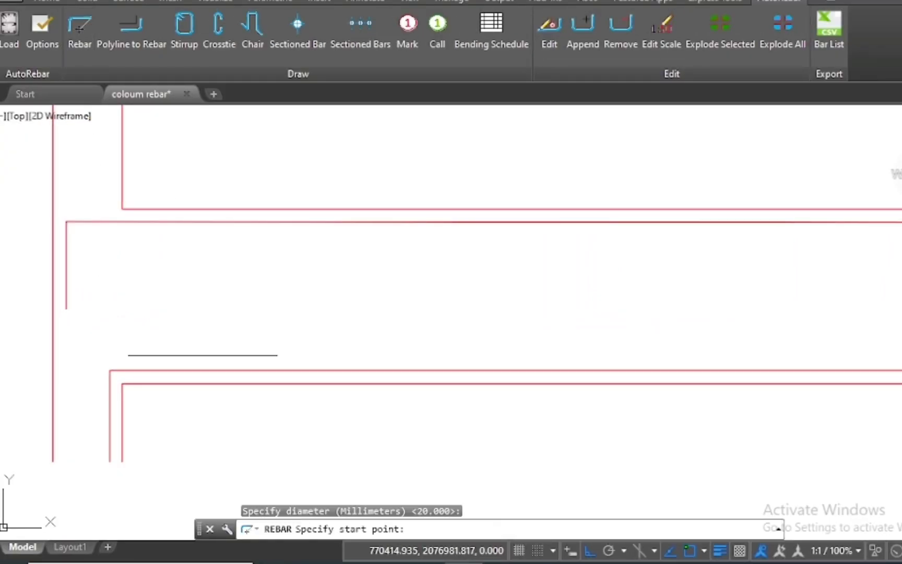
{"action": "left_click", "coordinate": [66, 308]}
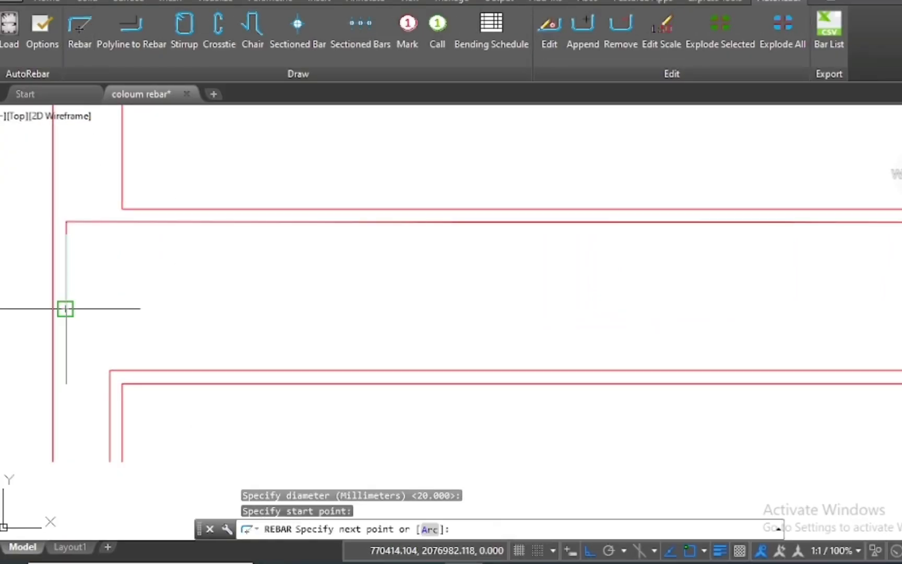
{"action": "left_click", "coordinate": [65, 221]}
{"action": "scroll", "coordinate": [65, 221], "scroll_direction": "down", "scroll_amount": 2}
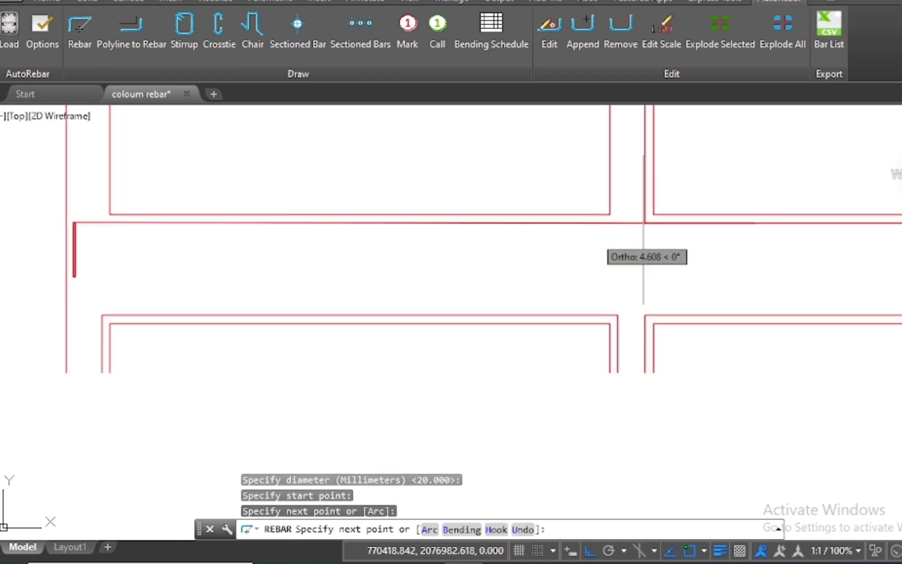
{"action": "scroll", "coordinate": [712, 230], "scroll_direction": "up", "scroll_amount": 2}
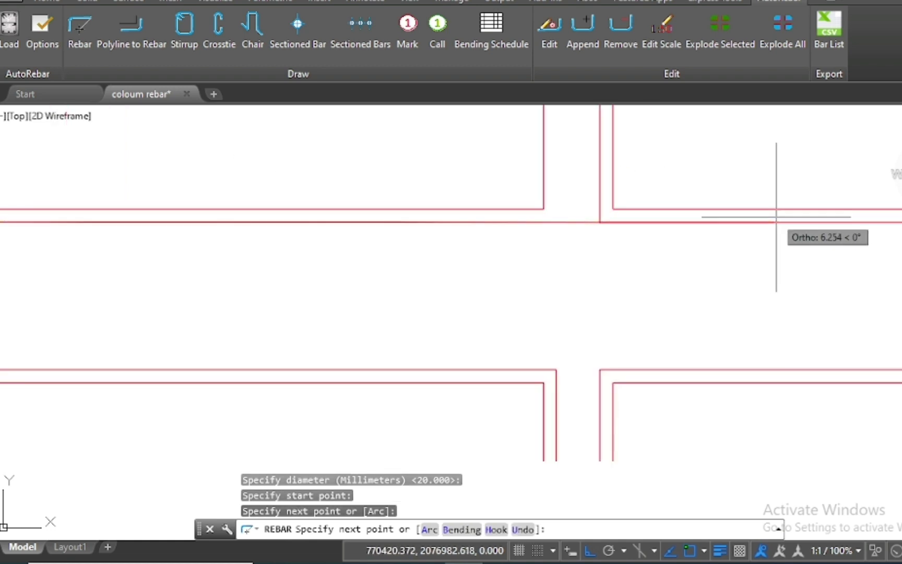
{"action": "scroll", "coordinate": [773, 220], "scroll_direction": "down", "scroll_amount": 2}
{"action": "key", "text": "Escape"}
{"action": "type", "text": "e"}
{"action": "key", "text": "Return"}
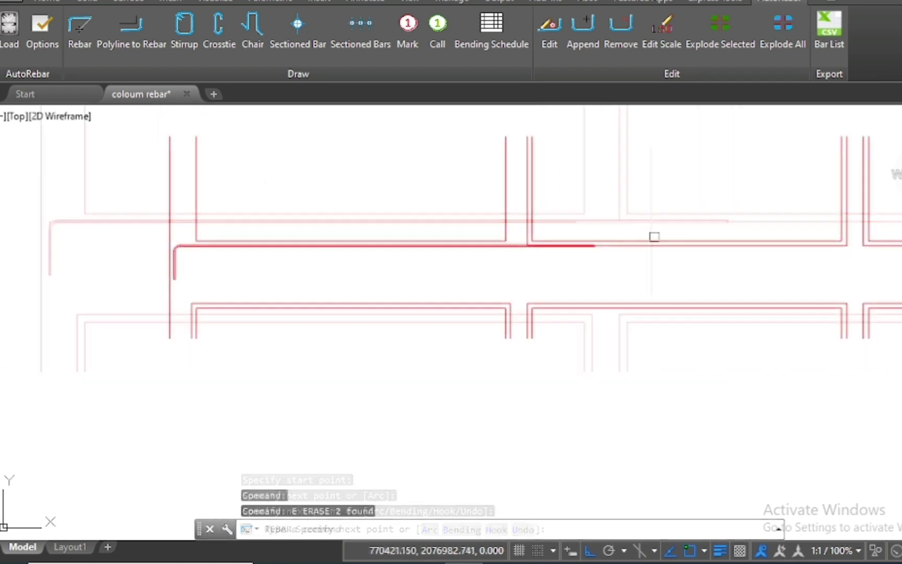
{"action": "scroll", "coordinate": [653, 238], "scroll_direction": "up", "scroll_amount": 3}
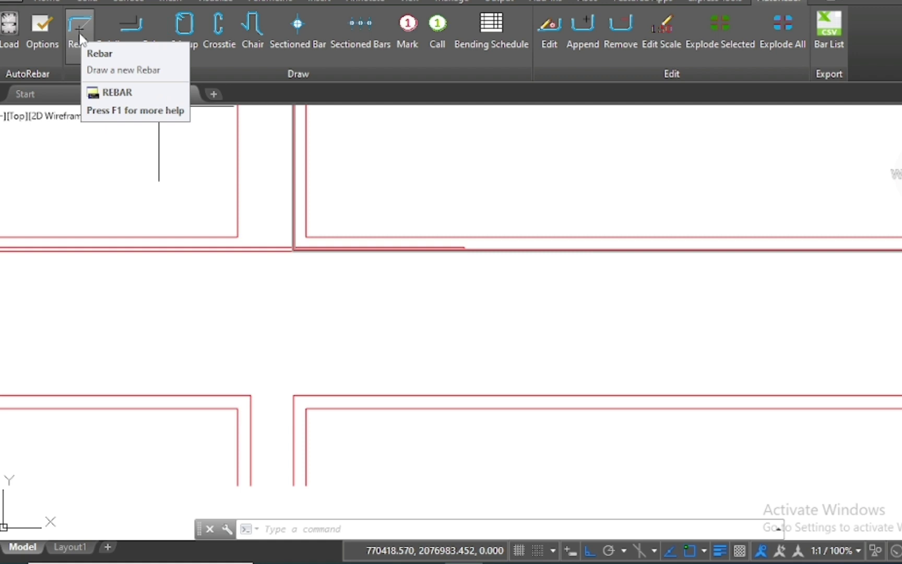
Draw a 1-unit PL guide line starting on the beam line.
{"action": "type", "text": "PL"}
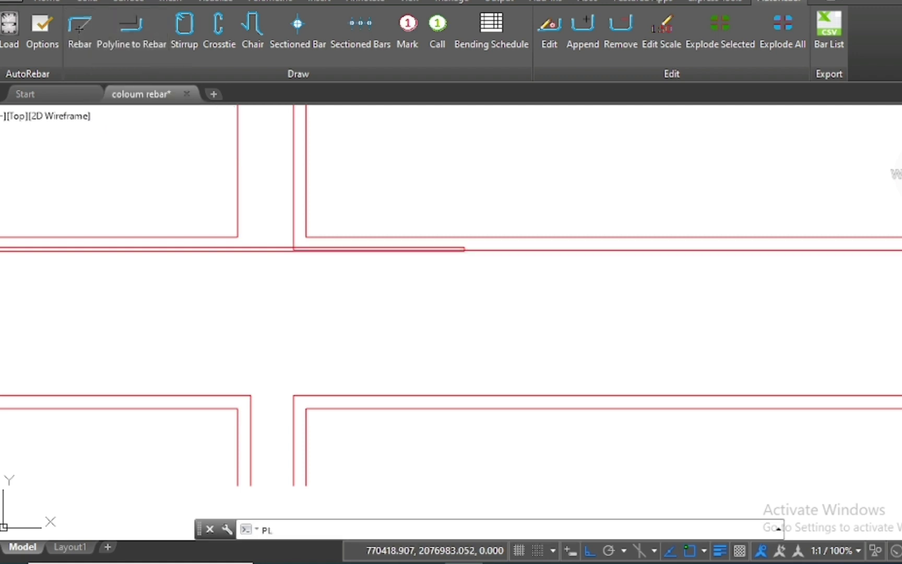
{"action": "key", "text": "Return"}
{"action": "scroll", "coordinate": [238, 221], "scroll_direction": "up", "scroll_amount": 4}
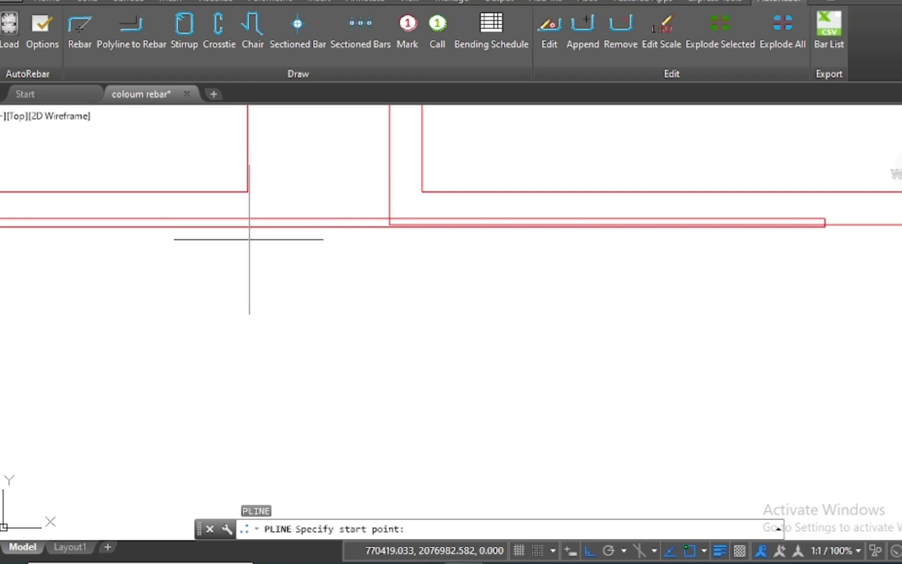
{"action": "left_click", "coordinate": [249, 240]}
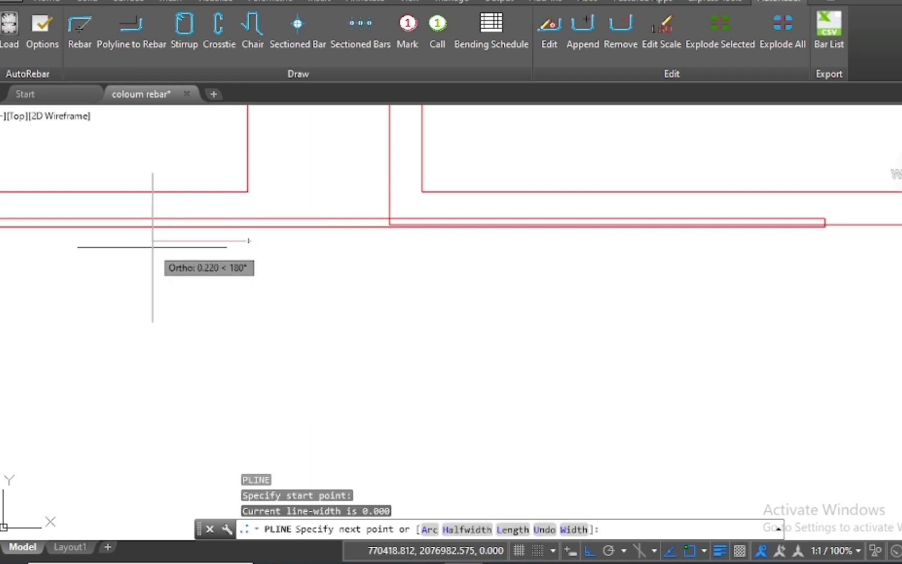
{"action": "type", "text": "1"}
{"action": "key", "text": "Return"}
{"action": "scroll", "coordinate": [258, 242], "scroll_direction": "down", "scroll_amount": 2}
{"action": "scroll", "coordinate": [235, 250], "scroll_direction": "down", "scroll_amount": 2}
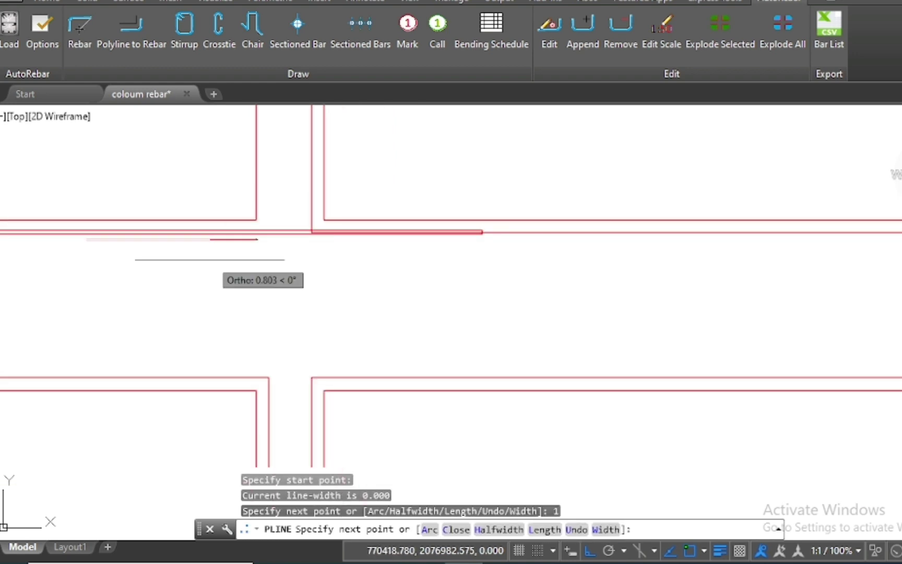
{"action": "key", "text": "Escape"}
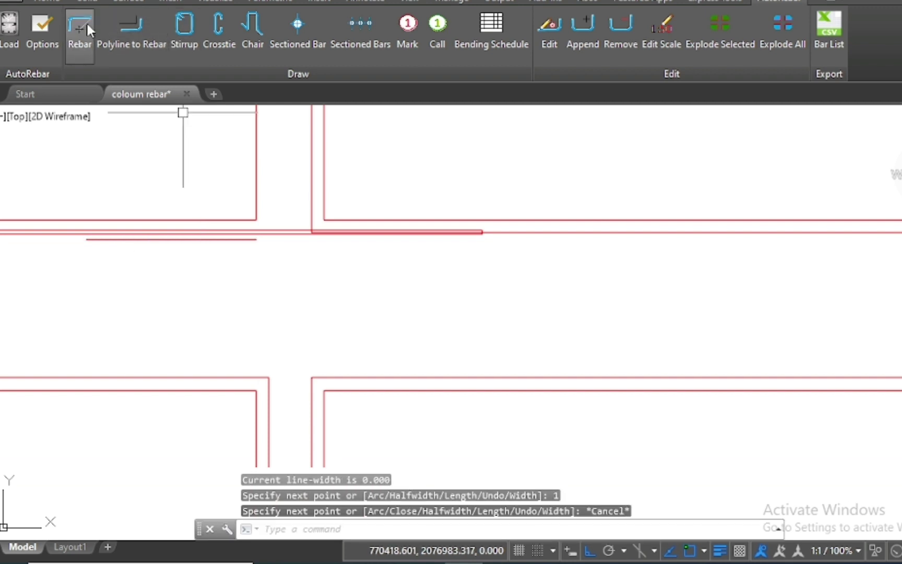
Draw a second 1-unit guide polyline further along the beam.
{"action": "type", "text": "p"}
{"action": "key", "text": "Return"}
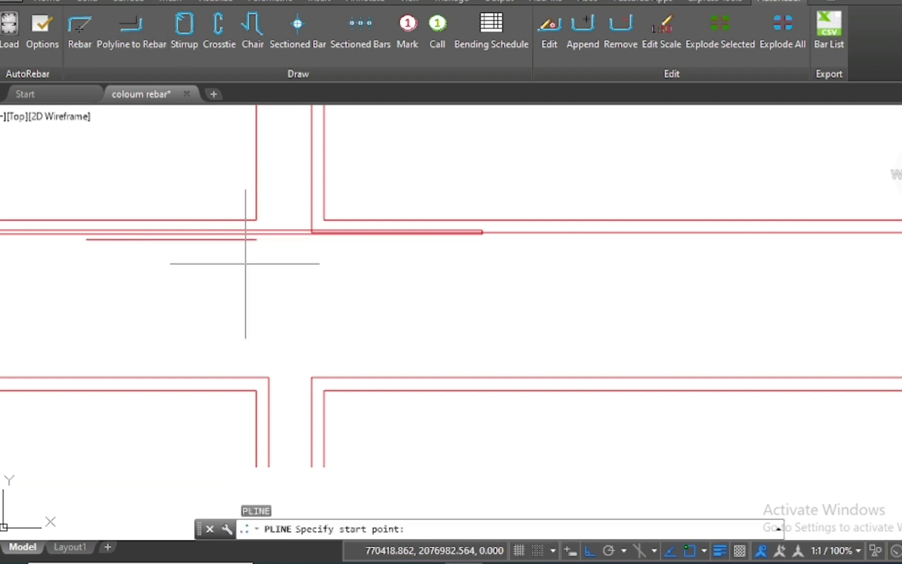
{"action": "scroll", "coordinate": [249, 262], "scroll_direction": "up", "scroll_amount": 2}
{"action": "left_click", "coordinate": [262, 225]}
{"action": "scroll", "coordinate": [251, 230], "scroll_direction": "down", "scroll_amount": 3}
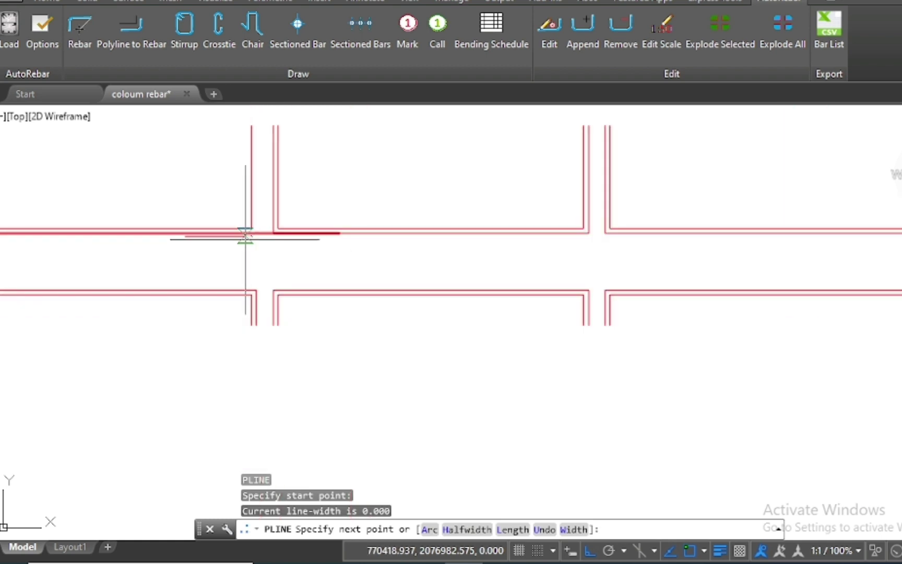
{"action": "scroll", "coordinate": [596, 237], "scroll_direction": "up", "scroll_amount": 2}
{"action": "scroll", "coordinate": [597, 237], "scroll_direction": "up", "scroll_amount": 1}
{"action": "scroll", "coordinate": [584, 236], "scroll_direction": "up", "scroll_amount": 1}
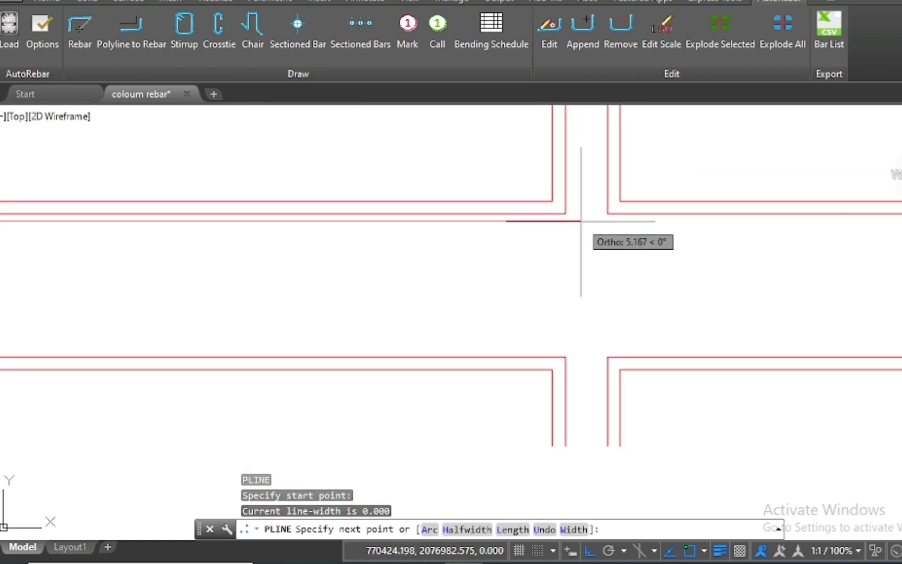
{"action": "scroll", "coordinate": [595, 209], "scroll_direction": "up", "scroll_amount": 2}
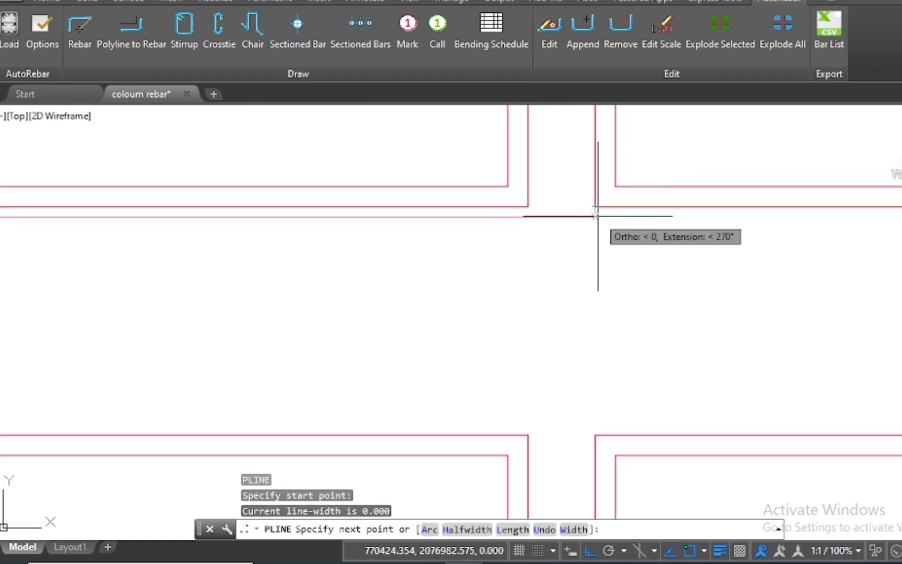
{"action": "scroll", "coordinate": [594, 217], "scroll_direction": "up", "scroll_amount": 1}
{"action": "left_click", "coordinate": [594, 217]}
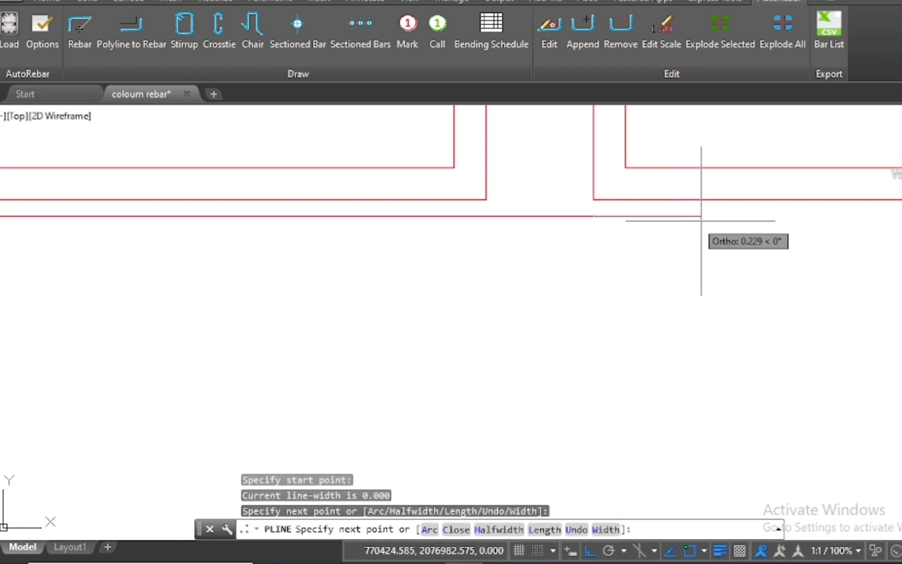
{"action": "type", "text": "1"}
{"action": "key", "text": "Return"}
{"action": "scroll", "coordinate": [522, 225], "scroll_direction": "down", "scroll_amount": 1}
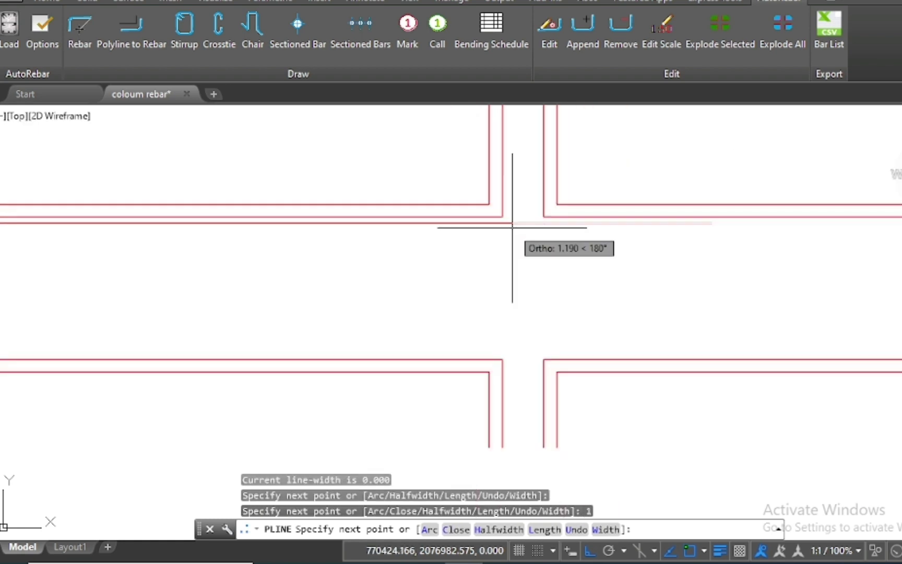
{"action": "key", "text": "Escape"}
{"action": "scroll", "coordinate": [535, 235], "scroll_direction": "down", "scroll_amount": 2}
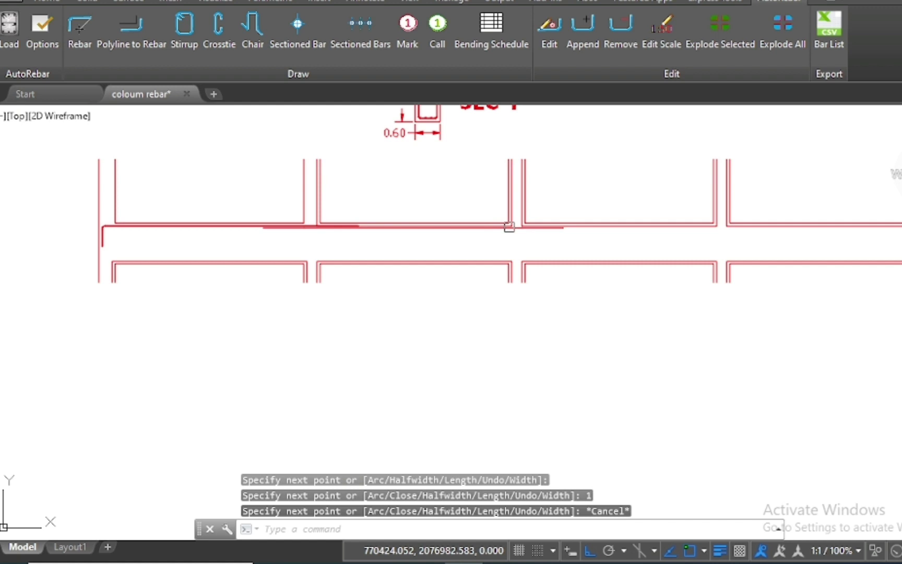
{"action": "scroll", "coordinate": [248, 254], "scroll_direction": "up", "scroll_amount": 4}
Draw a 20 mm rebar from the beam start to the guide line's endpoint.
{"action": "left_click", "coordinate": [76, 33]}
{"action": "scroll", "coordinate": [312, 193], "scroll_direction": "up", "scroll_amount": 1}
{"action": "scroll", "coordinate": [311, 201], "scroll_direction": "up", "scroll_amount": 1}
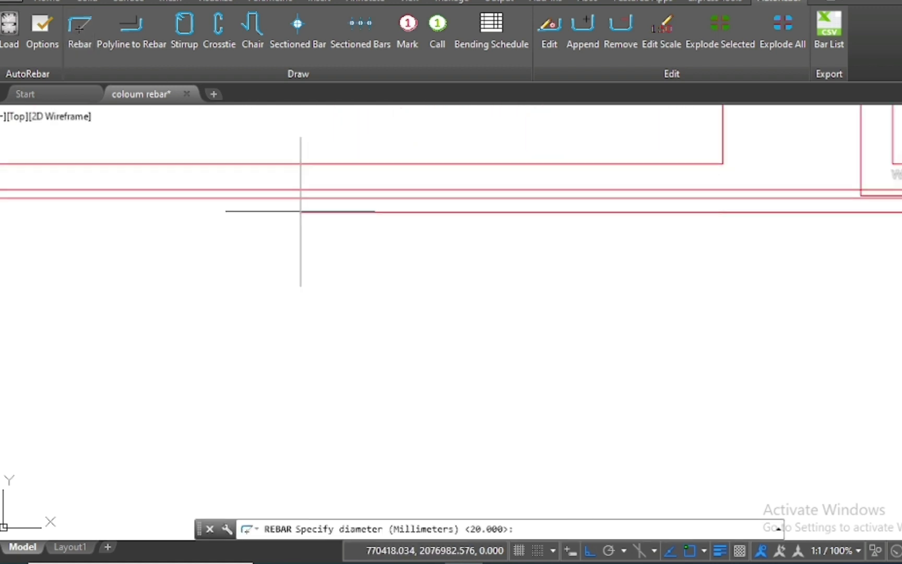
{"action": "key", "text": "Return"}
{"action": "left_click", "coordinate": [300, 212]}
{"action": "scroll", "coordinate": [266, 216], "scroll_direction": "down", "scroll_amount": 3}
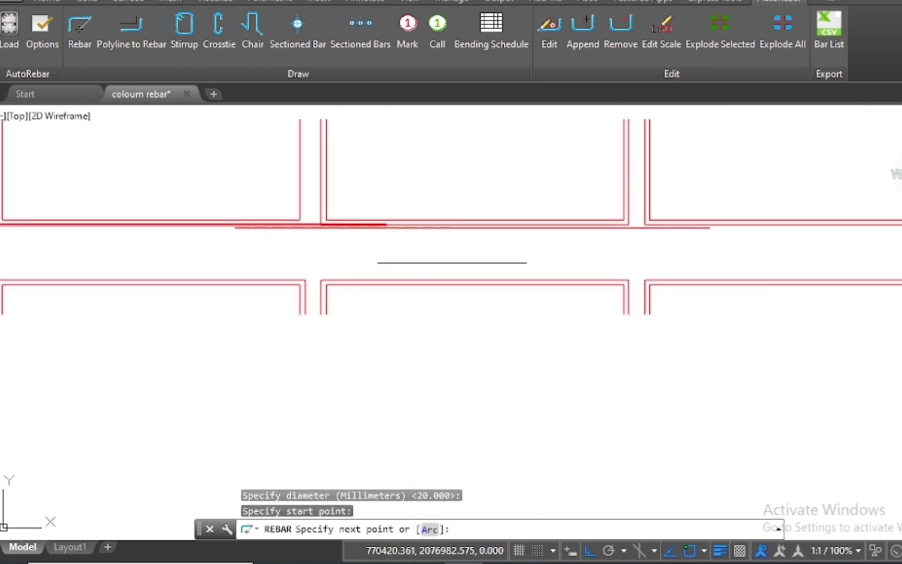
{"action": "scroll", "coordinate": [711, 232], "scroll_direction": "up", "scroll_amount": 1}
{"action": "scroll", "coordinate": [711, 226], "scroll_direction": "up", "scroll_amount": 1}
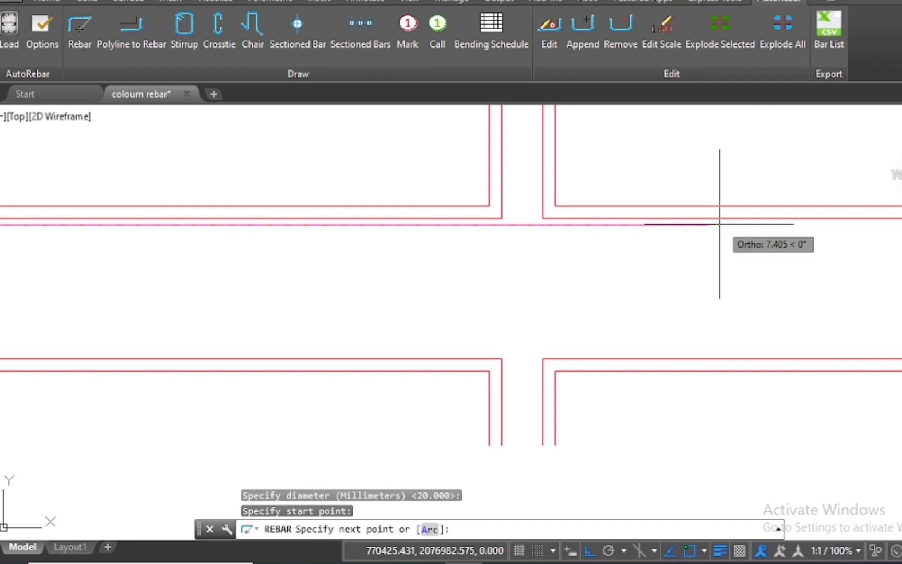
{"action": "scroll", "coordinate": [719, 224], "scroll_direction": "up", "scroll_amount": 2}
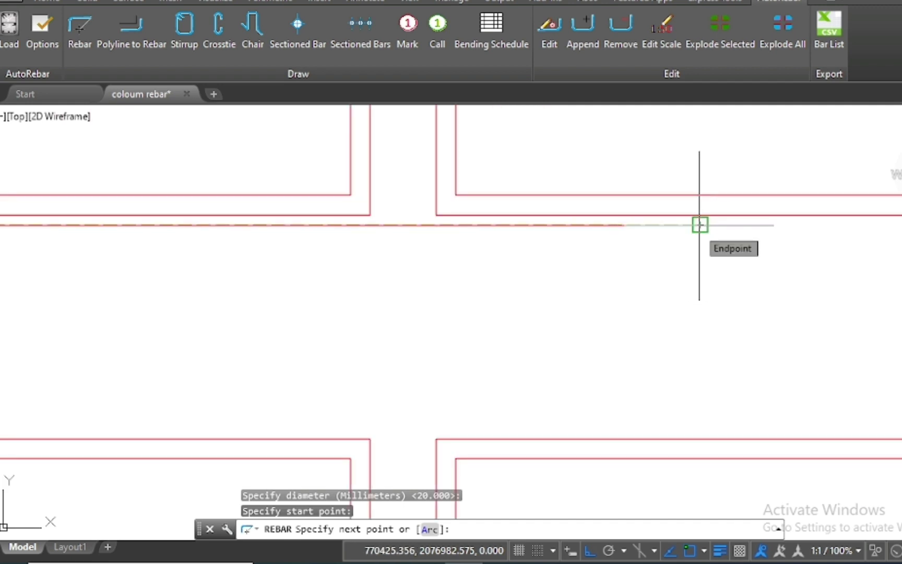
{"action": "left_click", "coordinate": [700, 224]}
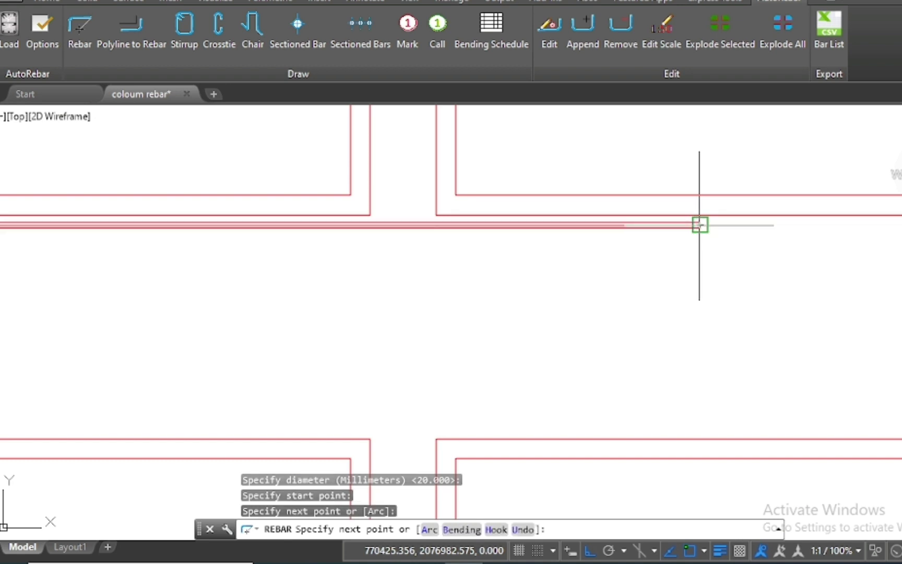
{"action": "key", "text": "Escape"}
Select the newly drawn 20 mm rebar.
{"action": "scroll", "coordinate": [368, 239], "scroll_direction": "down", "scroll_amount": 2}
{"action": "scroll", "coordinate": [522, 235], "scroll_direction": "down", "scroll_amount": 2}
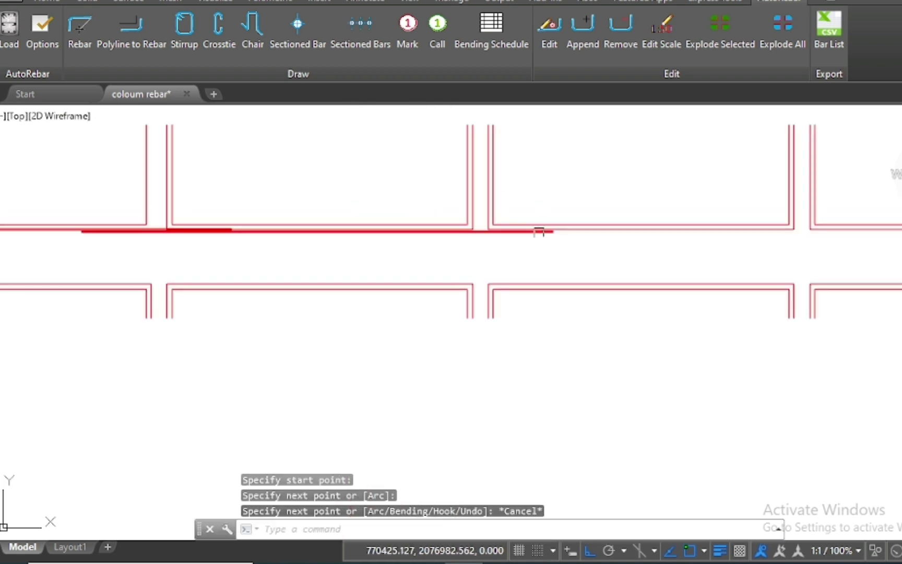
{"action": "scroll", "coordinate": [538, 236], "scroll_direction": "down", "scroll_amount": 1}
{"action": "scroll", "coordinate": [340, 240], "scroll_direction": "up", "scroll_amount": 4}
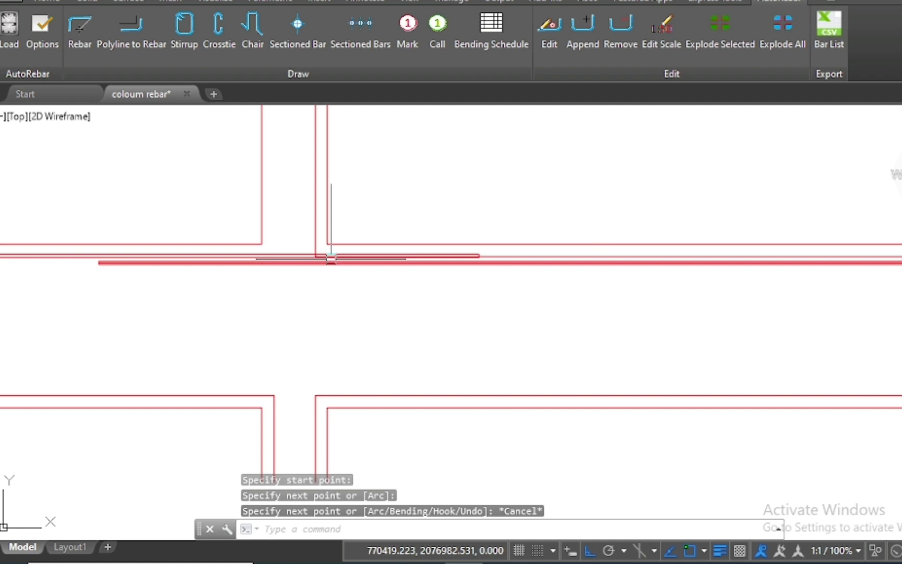
{"action": "scroll", "coordinate": [219, 266], "scroll_direction": "down", "scroll_amount": 3}
{"action": "left_click", "coordinate": [241, 267]}
{"action": "scroll", "coordinate": [328, 324], "scroll_direction": "down", "scroll_amount": 2}
{"action": "scroll", "coordinate": [334, 314], "scroll_direction": "up", "scroll_amount": 2}
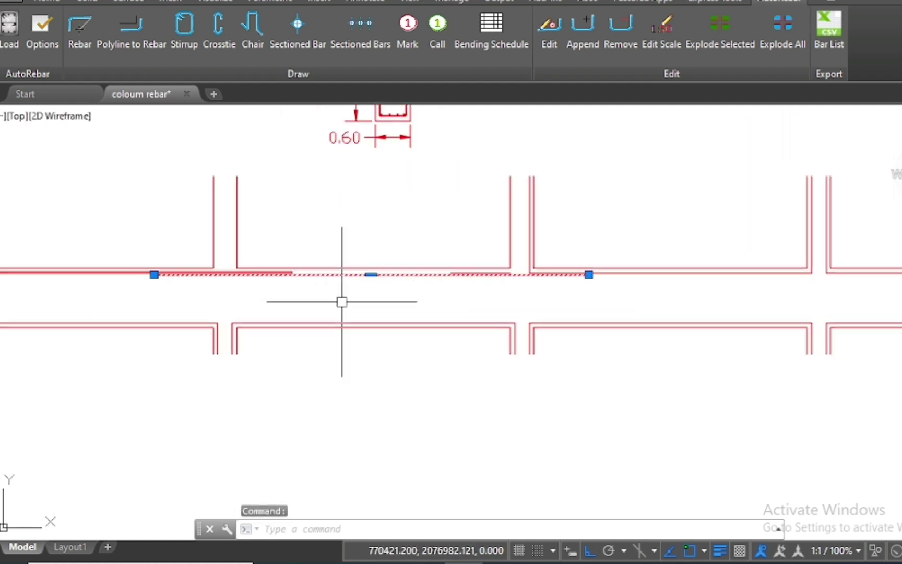
{"action": "scroll", "coordinate": [348, 295], "scroll_direction": "up", "scroll_amount": 2}
Copy the selected bar into the next beam span.
{"action": "type", "text": "co"}
{"action": "key", "text": "Return"}
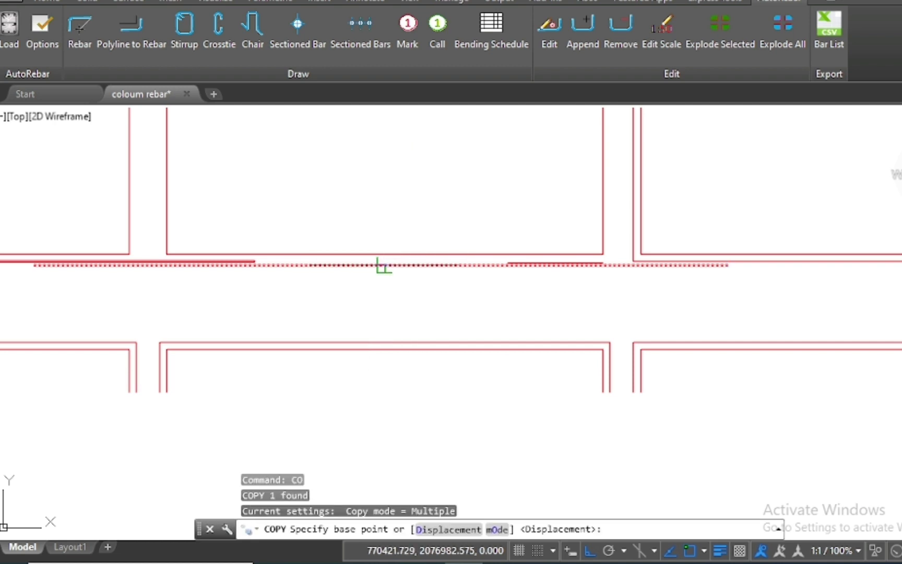
{"action": "left_click", "coordinate": [376, 266]}
{"action": "scroll", "coordinate": [439, 288], "scroll_direction": "down", "scroll_amount": 2}
{"action": "scroll", "coordinate": [473, 211], "scroll_direction": "up", "scroll_amount": 2}
{"action": "scroll", "coordinate": [478, 214], "scroll_direction": "up", "scroll_amount": 1}
{"action": "scroll", "coordinate": [480, 217], "scroll_direction": "up", "scroll_amount": 2}
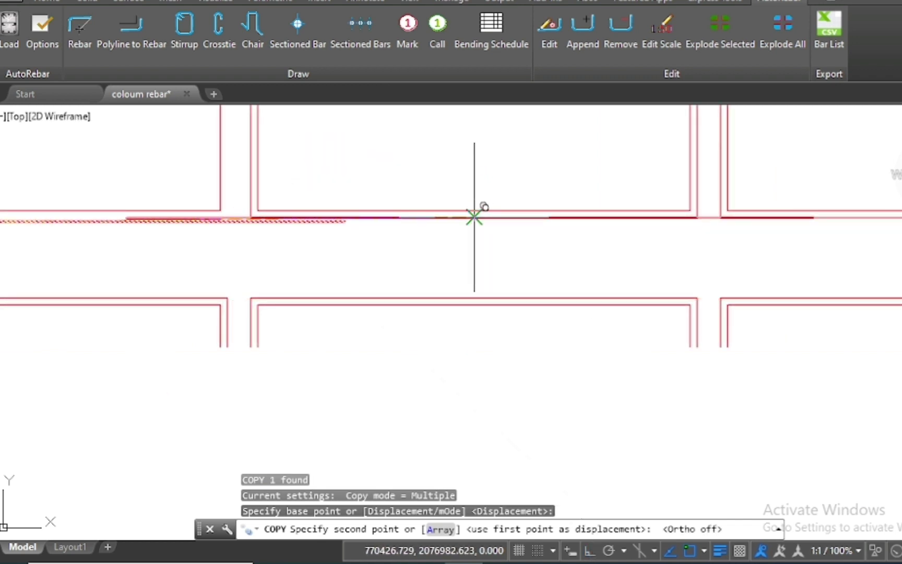
{"action": "left_click", "coordinate": [474, 217]}
{"action": "key", "text": "Escape"}
{"action": "key", "text": "Escape"}
{"action": "key", "text": "Escape"}
Reselect the long bar and begin a second copy from a new base point.
{"action": "middle_click_drag", "start_coordinate": [475, 208], "coordinate": [294, 221]}
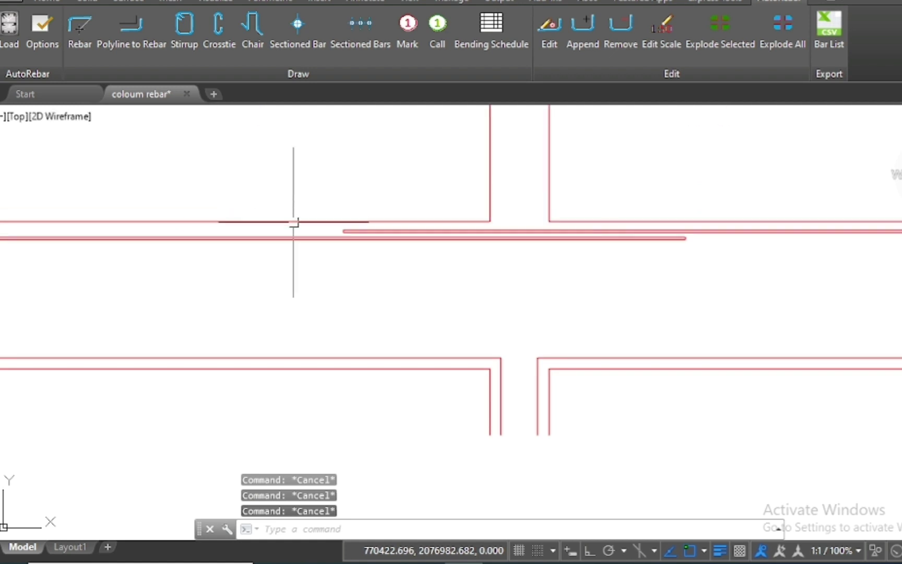
{"action": "scroll", "coordinate": [298, 240], "scroll_direction": "up", "scroll_amount": 2}
{"action": "left_click", "coordinate": [301, 233]}
{"action": "left_click", "coordinate": [292, 222]}
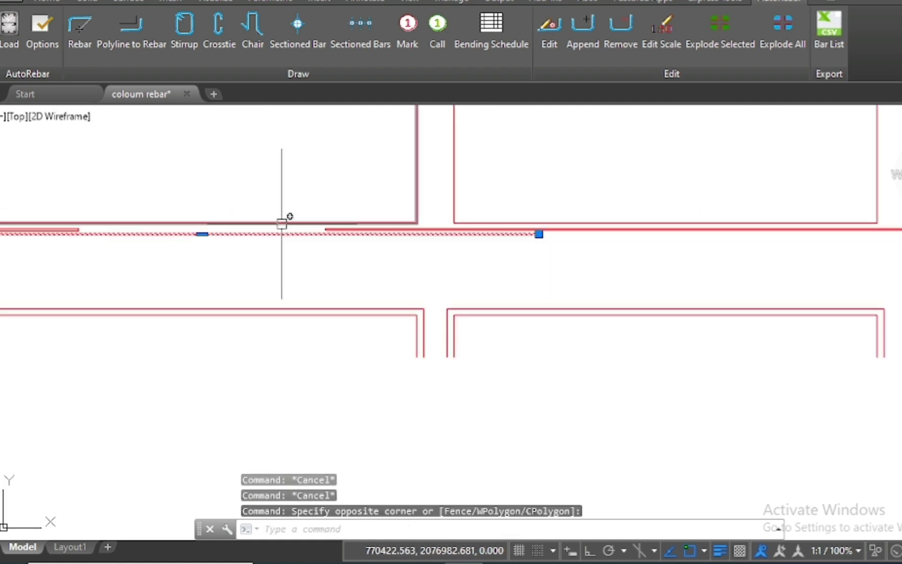
{"action": "type", "text": "c"}
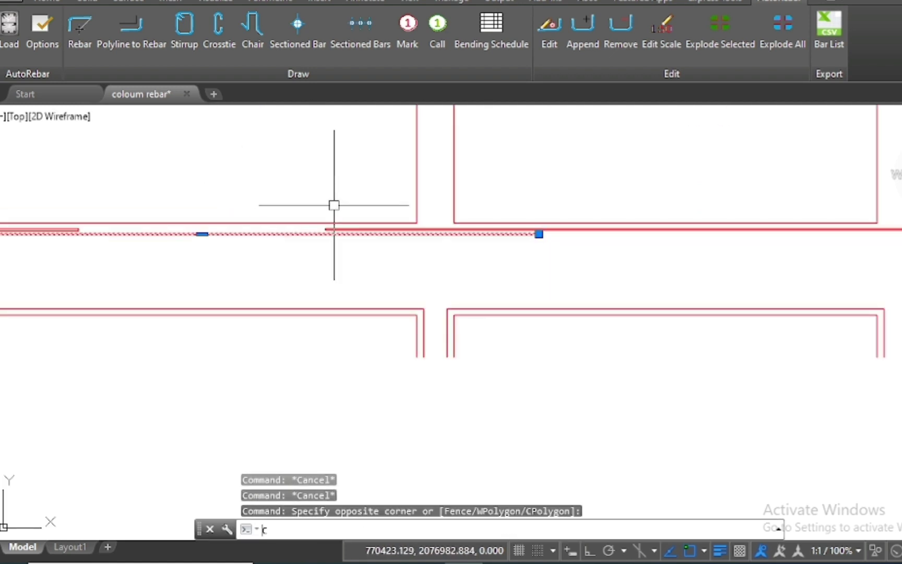
{"action": "type", "text": "o"}
{"action": "key", "text": "Return"}
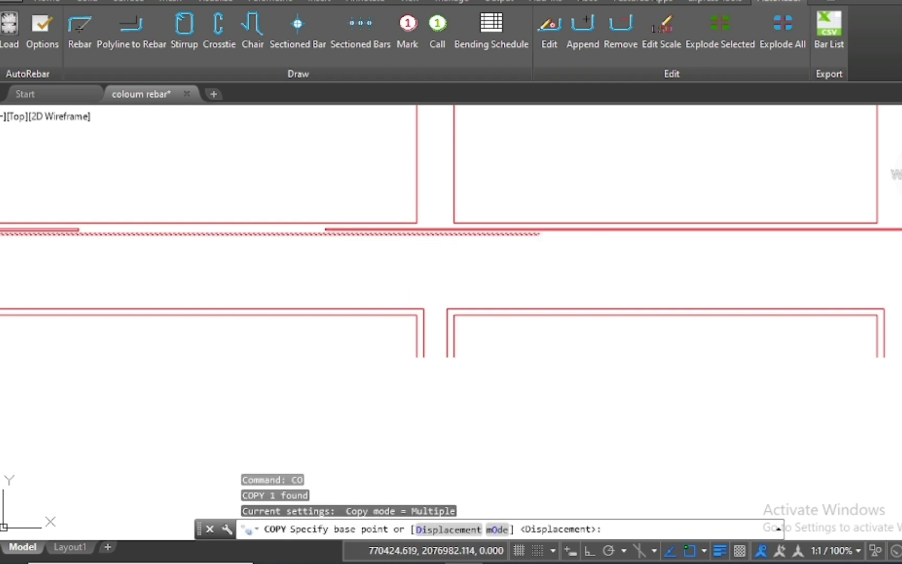
{"action": "scroll", "coordinate": [485, 277], "scroll_direction": "down", "scroll_amount": 3}
{"action": "scroll", "coordinate": [358, 257], "scroll_direction": "up", "scroll_amount": 4}
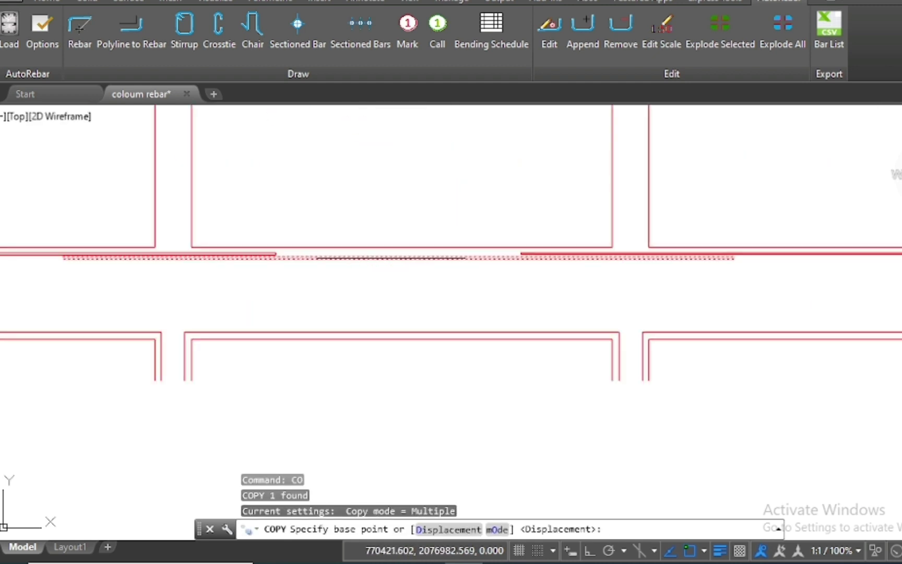
{"action": "left_click", "coordinate": [398, 257]}
{"action": "scroll", "coordinate": [353, 263], "scroll_direction": "down", "scroll_amount": 3}
{"action": "scroll", "coordinate": [352, 264], "scroll_direction": "down", "scroll_amount": 2}
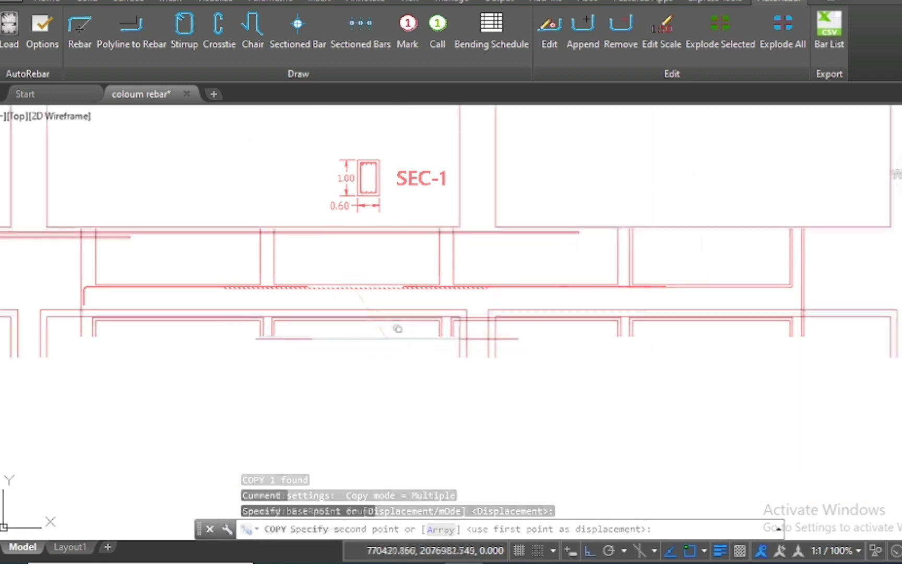
{"action": "scroll", "coordinate": [261, 222], "scroll_direction": "up", "scroll_amount": 2}
{"action": "scroll", "coordinate": [292, 250], "scroll_direction": "up", "scroll_amount": 2}
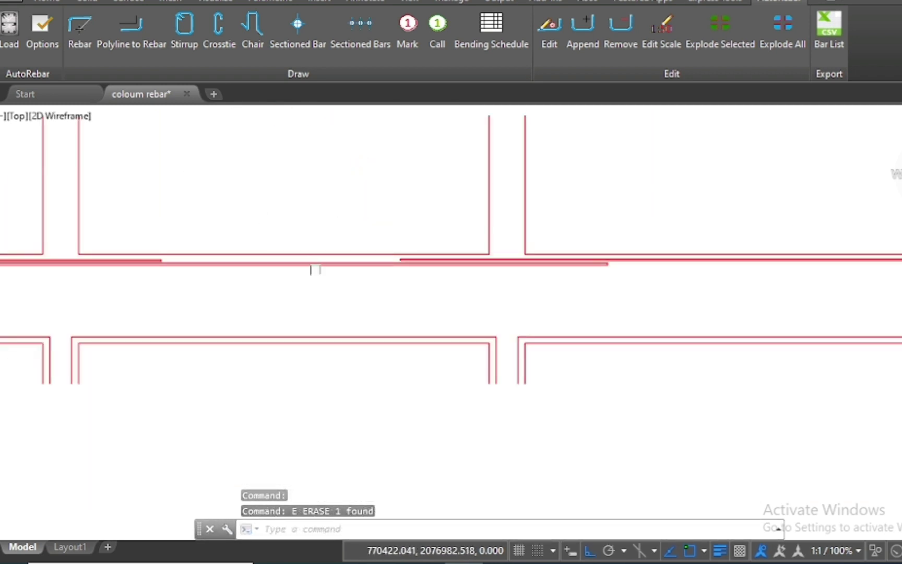
{"action": "scroll", "coordinate": [366, 284], "scroll_direction": "up", "scroll_amount": 2}
{"action": "scroll", "coordinate": [312, 252], "scroll_direction": "down", "scroll_amount": 3}
{"action": "scroll", "coordinate": [523, 222], "scroll_direction": "down", "scroll_amount": 2}
{"action": "scroll", "coordinate": [257, 246], "scroll_direction": "up", "scroll_amount": 4}
{"action": "scroll", "coordinate": [181, 225], "scroll_direction": "up", "scroll_amount": 3}
{"action": "scroll", "coordinate": [120, 282], "scroll_direction": "down", "scroll_amount": 4}
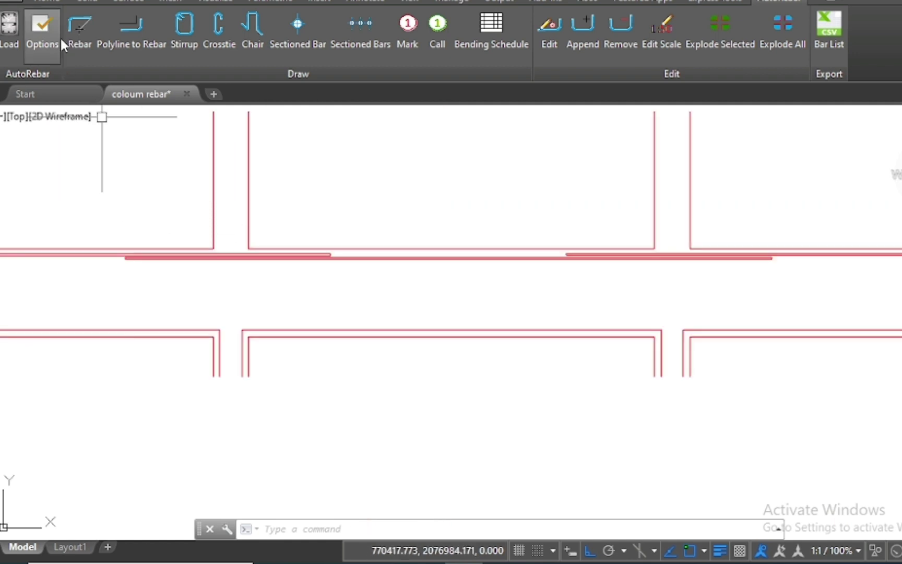
Begin a 20 mm rebar from a start point along the SEC-1 beam.
{"action": "left_click", "coordinate": [76, 35]}
{"action": "scroll", "coordinate": [253, 233], "scroll_direction": "down", "scroll_amount": 5}
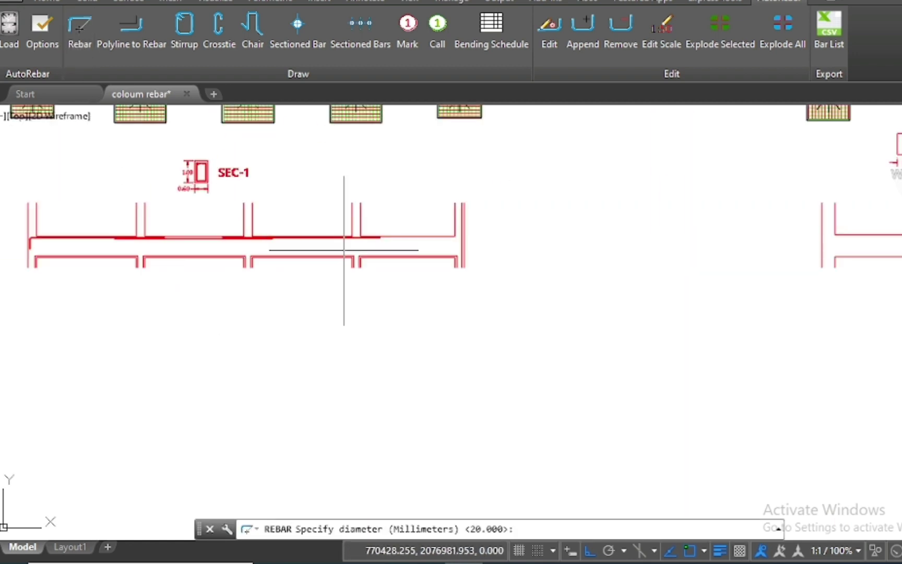
{"action": "scroll", "coordinate": [344, 250], "scroll_direction": "up", "scroll_amount": 2}
{"action": "scroll", "coordinate": [383, 242], "scroll_direction": "up", "scroll_amount": 2}
{"action": "scroll", "coordinate": [376, 205], "scroll_direction": "up", "scroll_amount": 2}
{"action": "scroll", "coordinate": [376, 205], "scroll_direction": "up", "scroll_amount": 2}
{"action": "scroll", "coordinate": [468, 246], "scroll_direction": "down", "scroll_amount": 3}
{"action": "scroll", "coordinate": [153, 233], "scroll_direction": "up", "scroll_amount": 4}
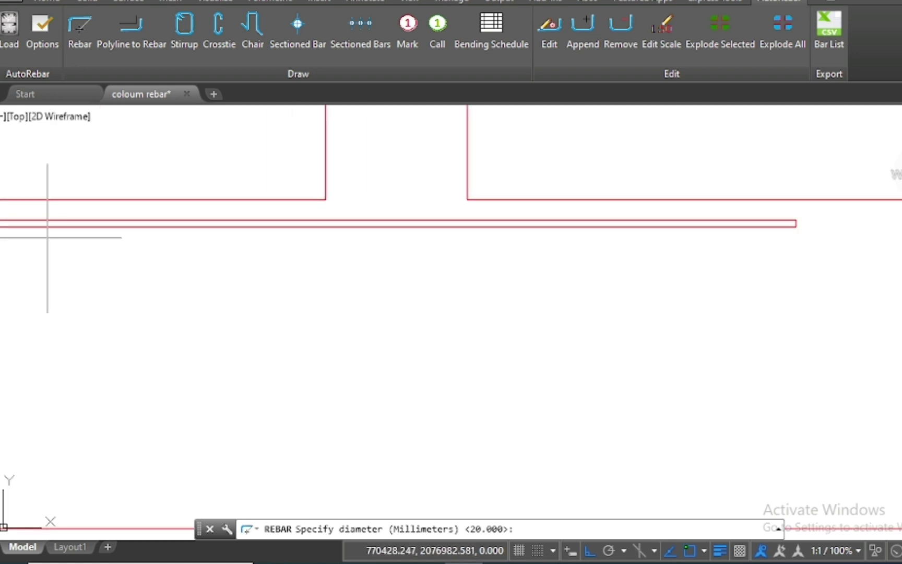
{"action": "scroll", "coordinate": [102, 240], "scroll_direction": "down", "scroll_amount": 2}
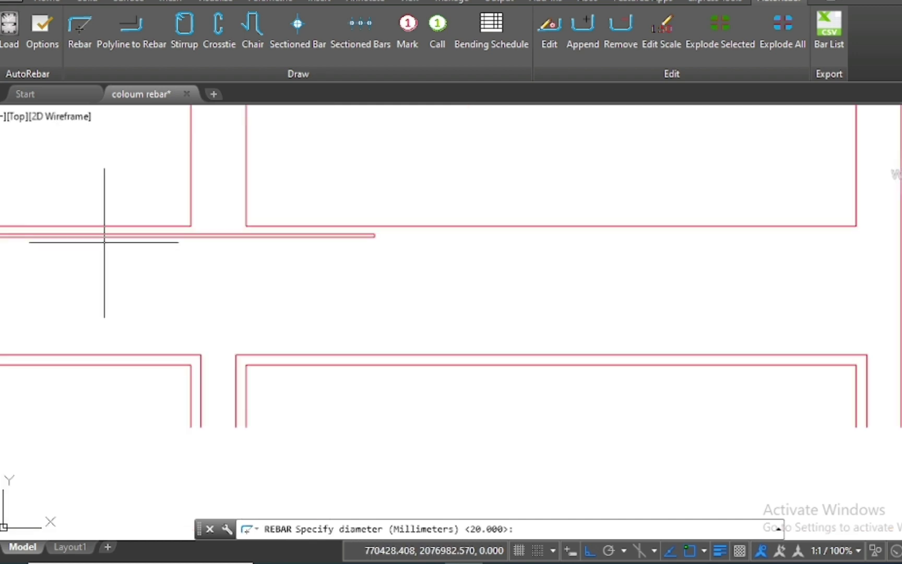
{"action": "key", "text": "Return"}
{"action": "scroll", "coordinate": [219, 242], "scroll_direction": "up", "scroll_amount": 3}
{"action": "scroll", "coordinate": [219, 241], "scroll_direction": "down", "scroll_amount": 1}
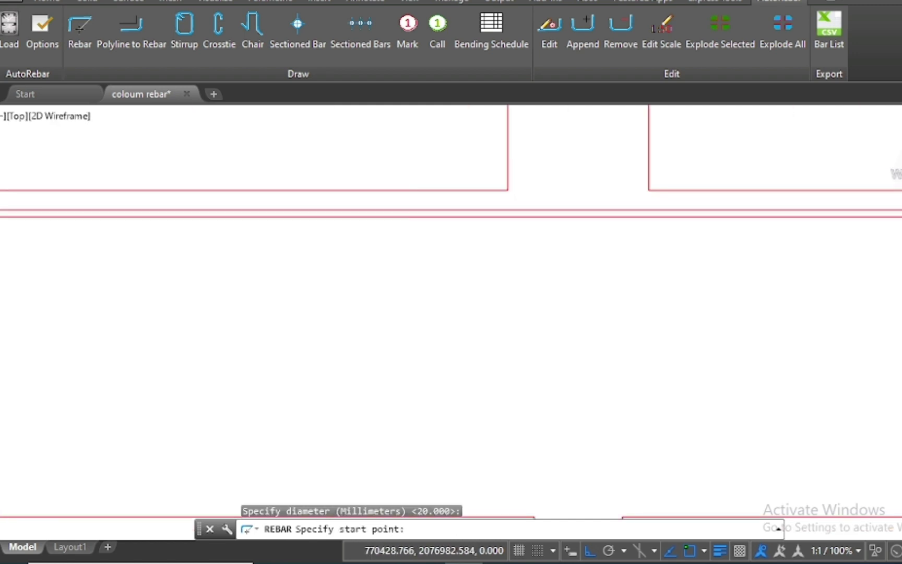
{"action": "scroll", "coordinate": [209, 230], "scroll_direction": "down", "scroll_amount": 1}
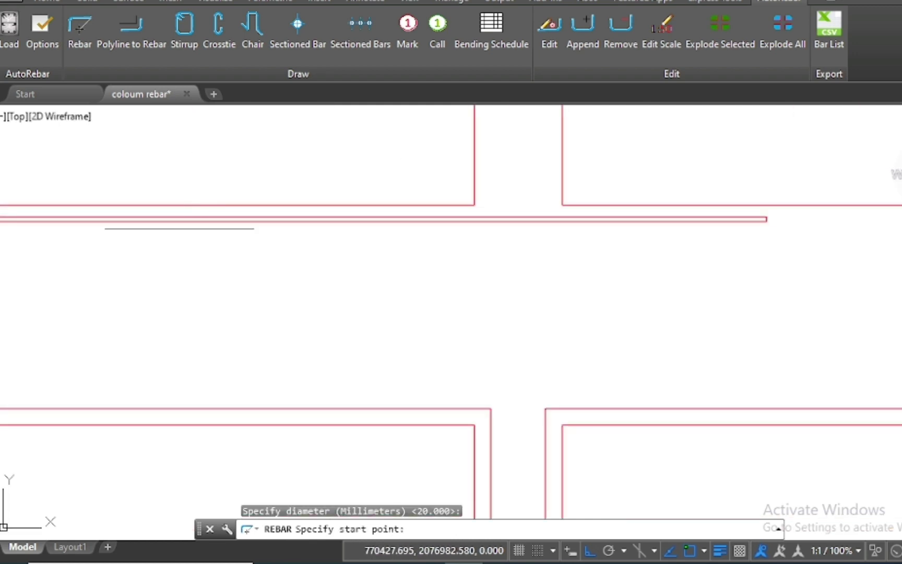
{"action": "left_click", "coordinate": [178, 233]}
Run the bar to the column edge and bend it down the column face.
{"action": "scroll", "coordinate": [154, 240], "scroll_direction": "down", "scroll_amount": 4}
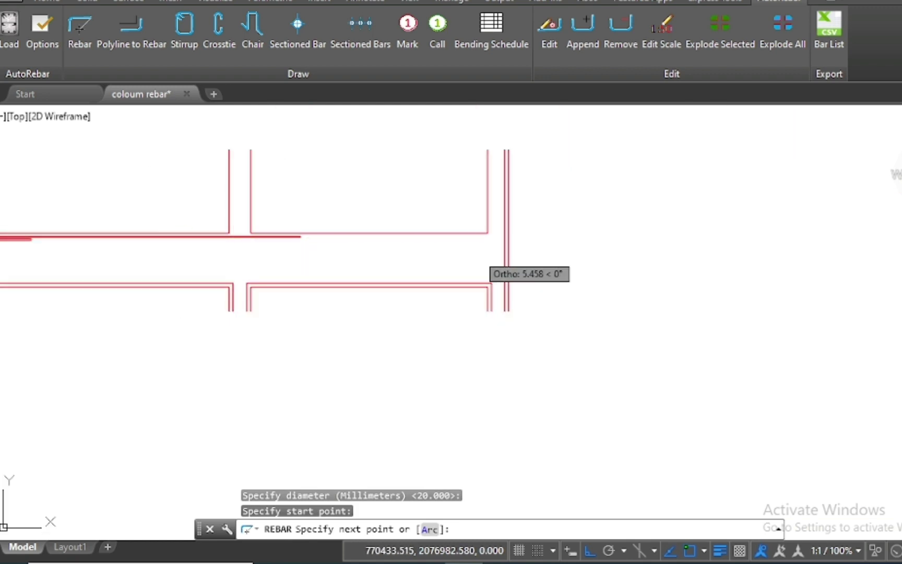
{"action": "scroll", "coordinate": [488, 266], "scroll_direction": "up", "scroll_amount": 2}
{"action": "scroll", "coordinate": [508, 252], "scroll_direction": "up", "scroll_amount": 2}
{"action": "scroll", "coordinate": [517, 240], "scroll_direction": "up", "scroll_amount": 2}
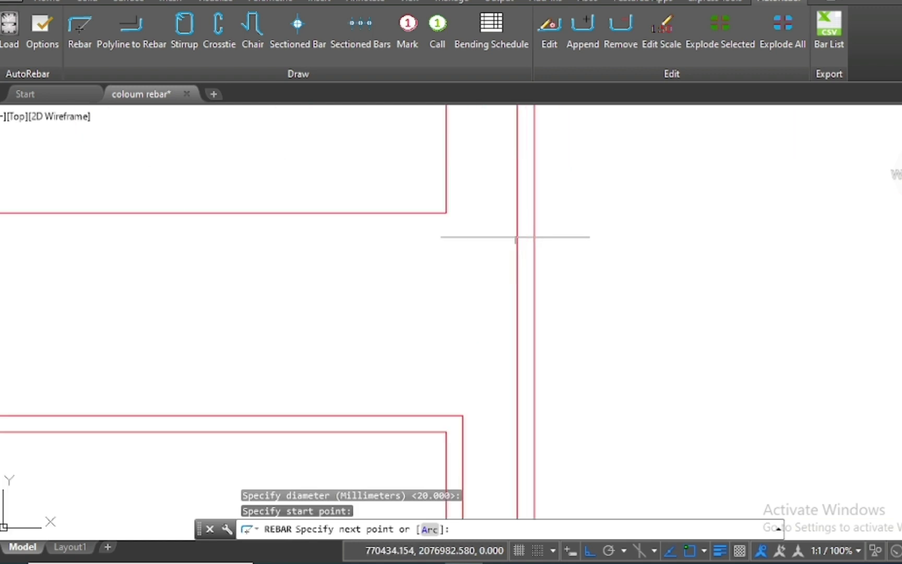
{"action": "left_click", "coordinate": [516, 237]}
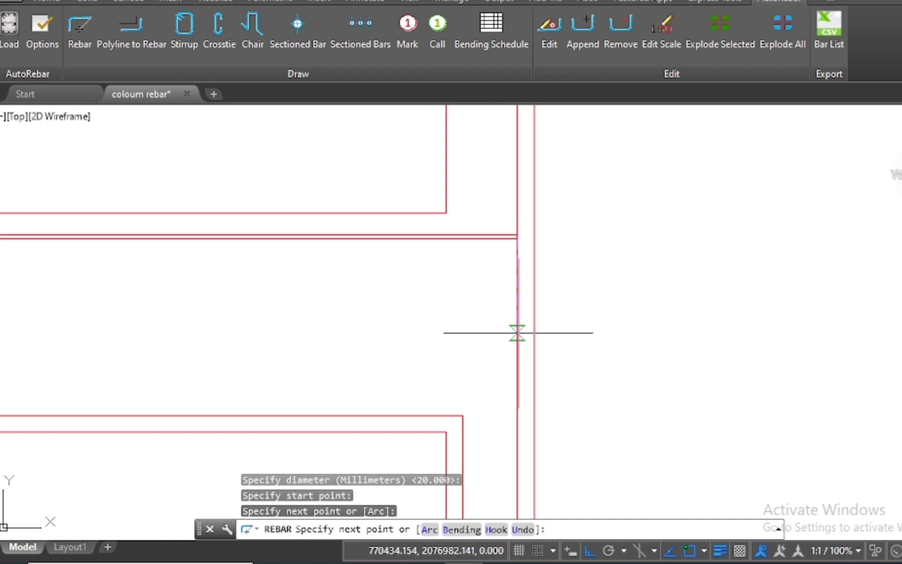
{"action": "left_click", "coordinate": [517, 322]}
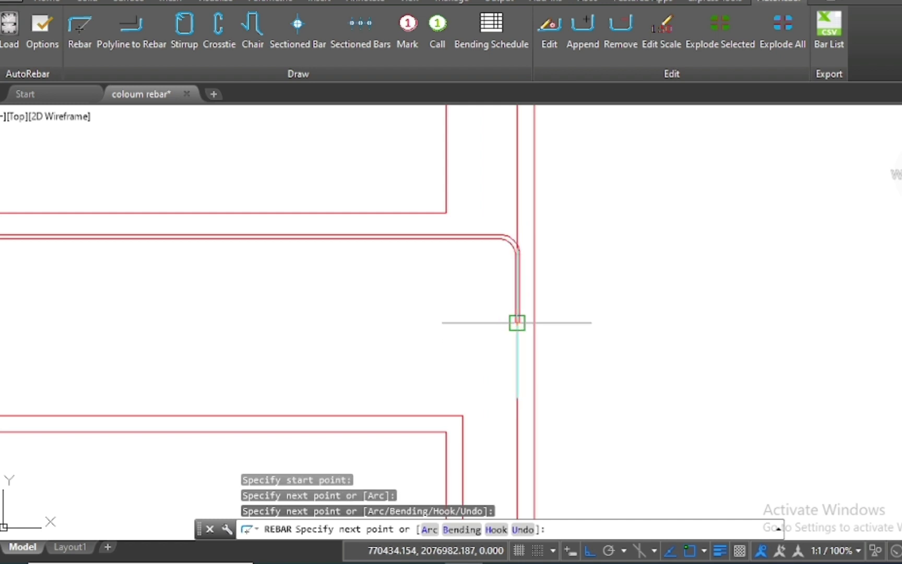
{"action": "key", "text": "Escape"}
{"action": "scroll", "coordinate": [527, 258], "scroll_direction": "down", "scroll_amount": 3}
{"action": "scroll", "coordinate": [685, 272], "scroll_direction": "up", "scroll_amount": 3}
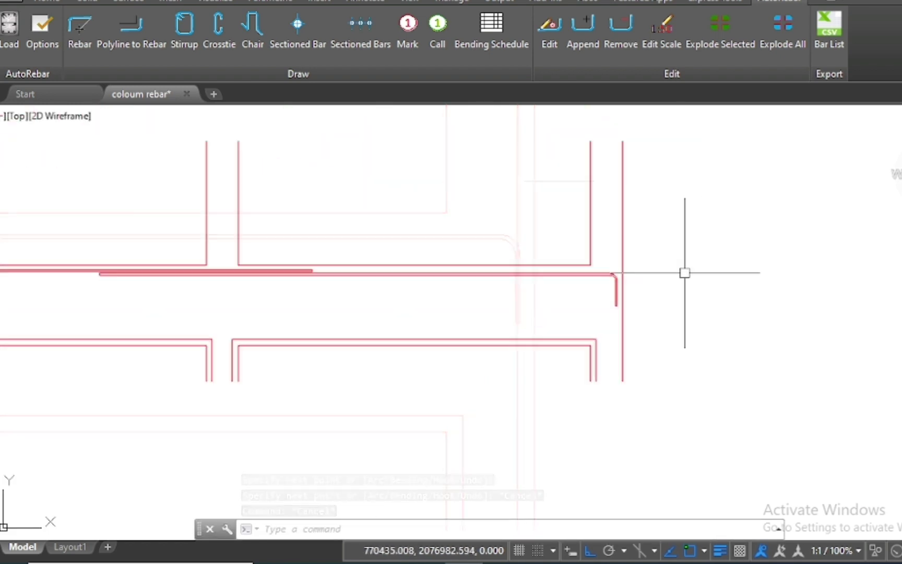
Mirror the bent top bar to create a matching bottom longitudinal bar along the beam.
{"action": "left_click", "coordinate": [614, 274]}
{"action": "scroll", "coordinate": [614, 277], "scroll_direction": "down", "scroll_amount": 3}
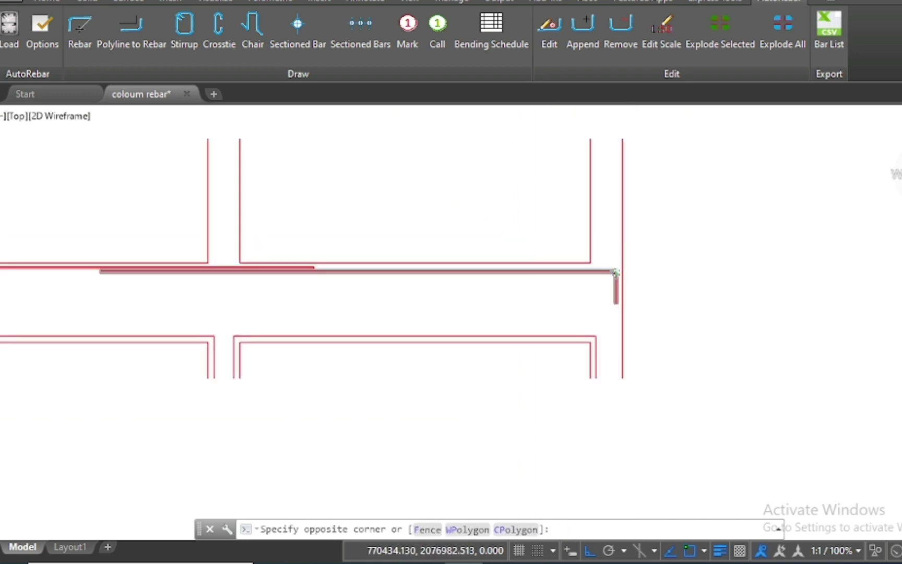
{"action": "scroll", "coordinate": [615, 277], "scroll_direction": "down", "scroll_amount": 2}
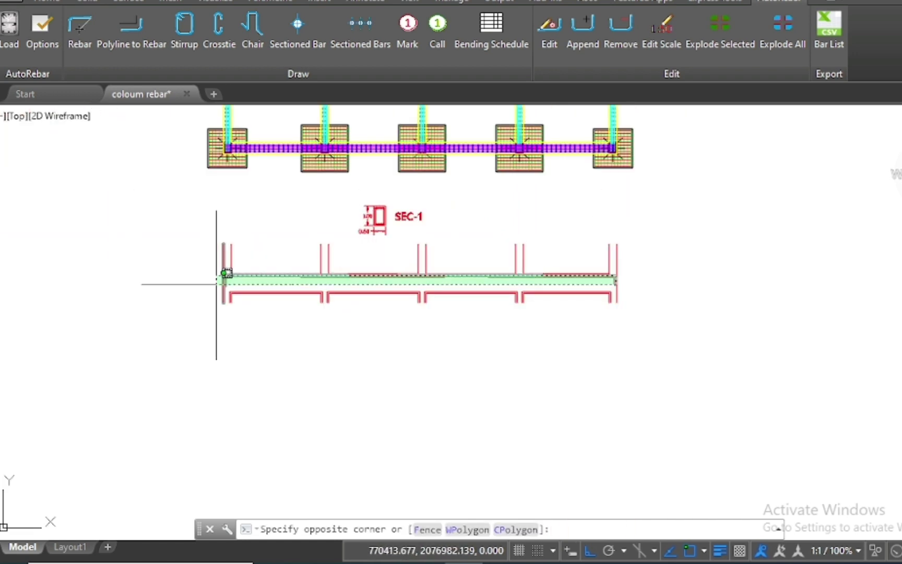
{"action": "scroll", "coordinate": [223, 277], "scroll_direction": "up", "scroll_amount": 5}
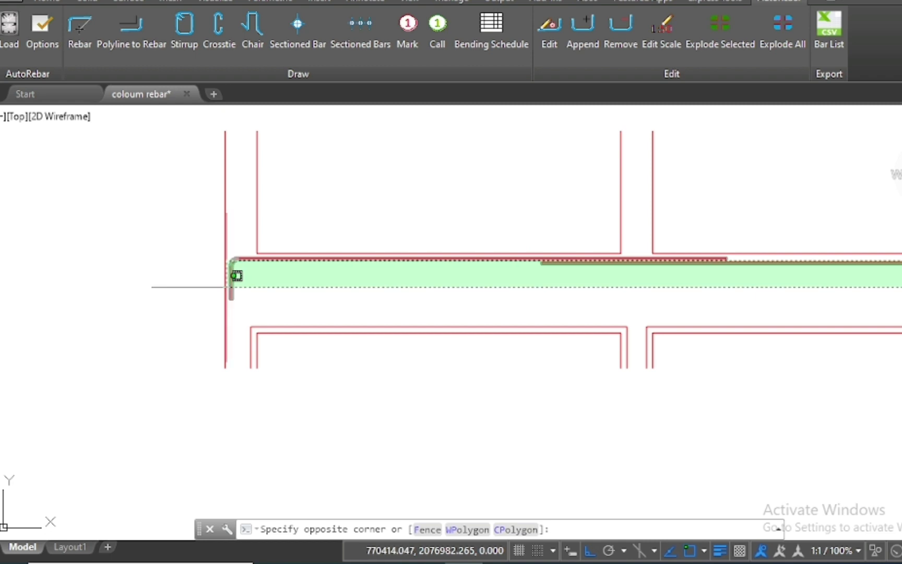
{"action": "left_click", "coordinate": [228, 286]}
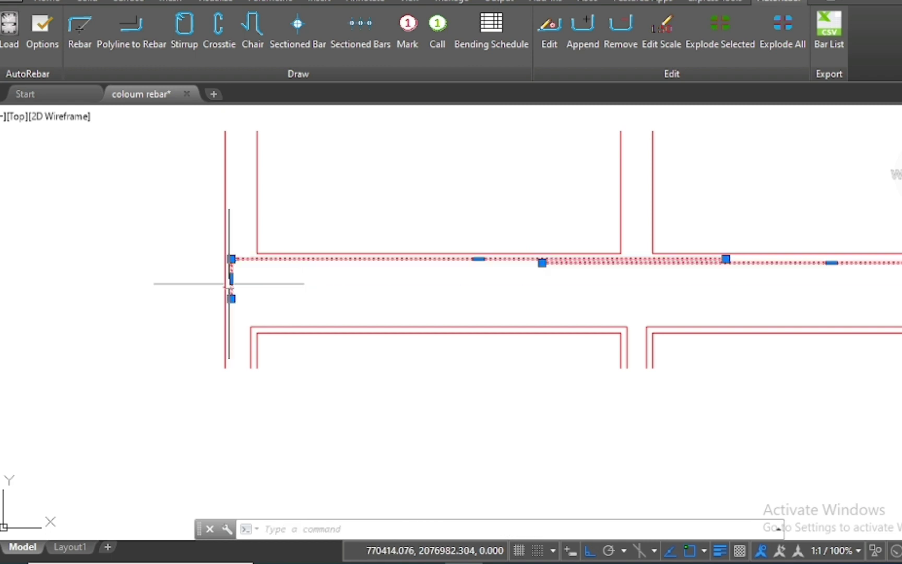
{"action": "scroll", "coordinate": [286, 220], "scroll_direction": "down", "scroll_amount": 5}
{"action": "scroll", "coordinate": [282, 251], "scroll_direction": "down", "scroll_amount": 2}
{"action": "scroll", "coordinate": [282, 256], "scroll_direction": "up", "scroll_amount": 7}
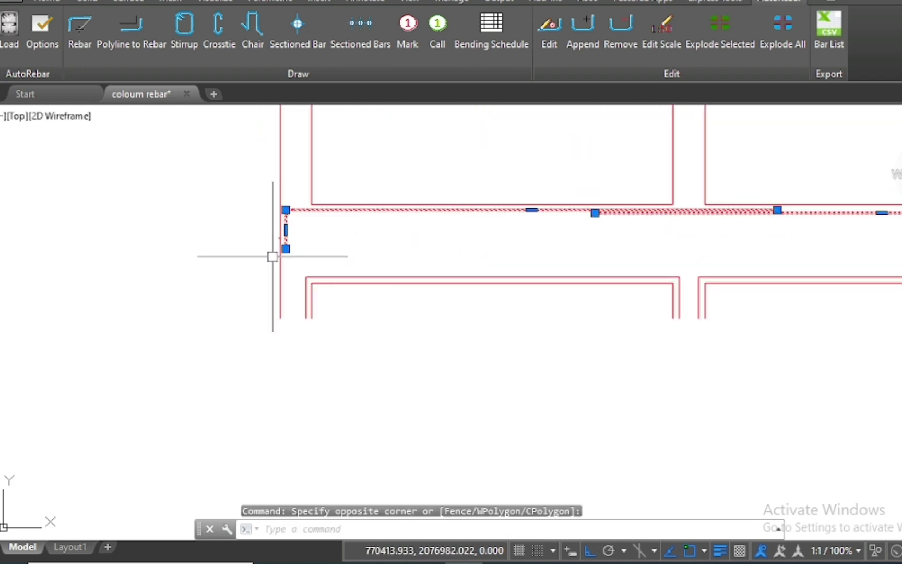
{"action": "type", "text": "MIRROR"}
{"action": "key", "text": "Return"}
{"action": "scroll", "coordinate": [276, 233], "scroll_direction": "up", "scroll_amount": 4}
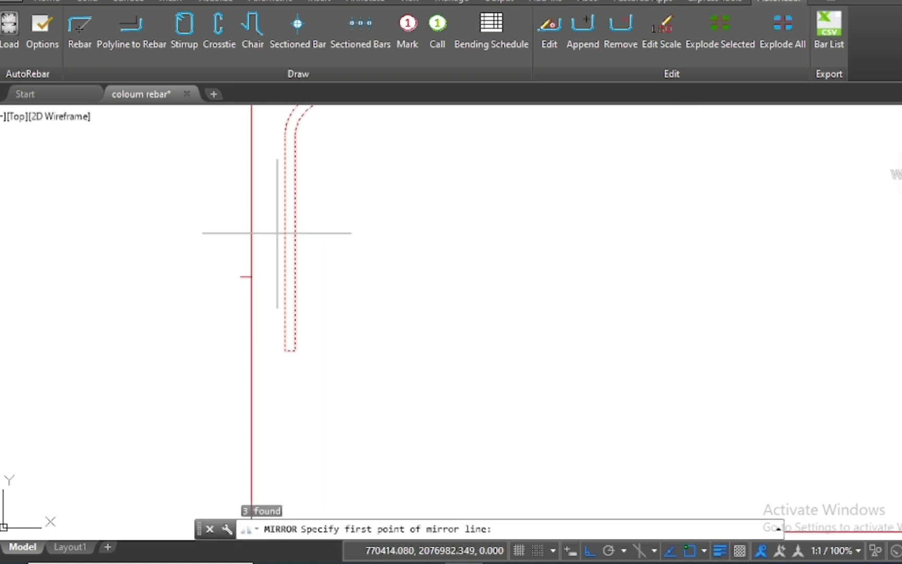
{"action": "left_click", "coordinate": [251, 277]}
{"action": "scroll", "coordinate": [251, 277], "scroll_direction": "down", "scroll_amount": 5}
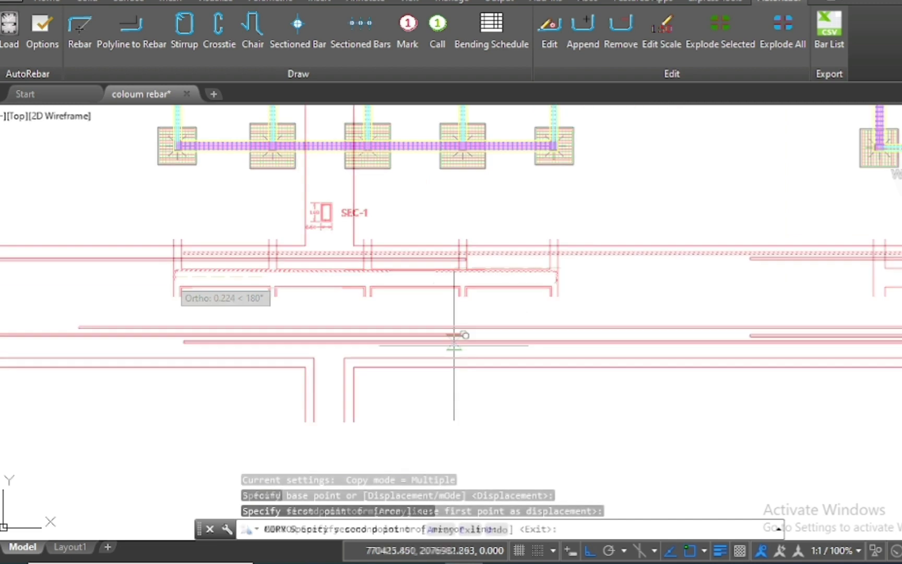
{"action": "scroll", "coordinate": [459, 342], "scroll_direction": "up", "scroll_amount": 3}
{"action": "key", "text": "Escape"}
{"action": "key", "text": "Escape"}
{"action": "key", "text": "Escape"}
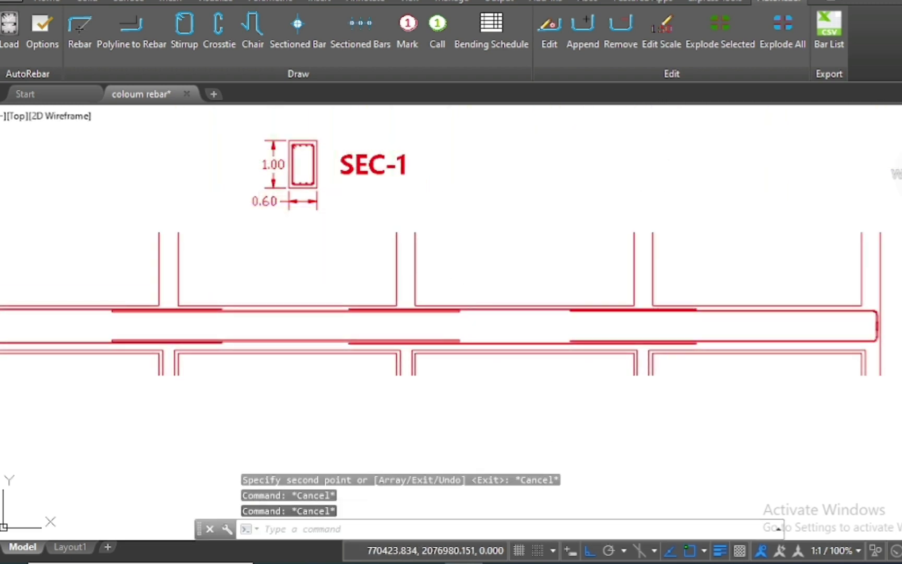
Draw a vertical polyline stirrup from above the beam's top edge to below its bottom edge.
{"action": "scroll", "coordinate": [592, 313], "scroll_direction": "down", "scroll_amount": 3}
{"action": "scroll", "coordinate": [322, 306], "scroll_direction": "up", "scroll_amount": 2}
{"action": "scroll", "coordinate": [334, 300], "scroll_direction": "up", "scroll_amount": 2}
{"action": "scroll", "coordinate": [346, 294], "scroll_direction": "up", "scroll_amount": 2}
{"action": "scroll", "coordinate": [324, 209], "scroll_direction": "up", "scroll_amount": 1}
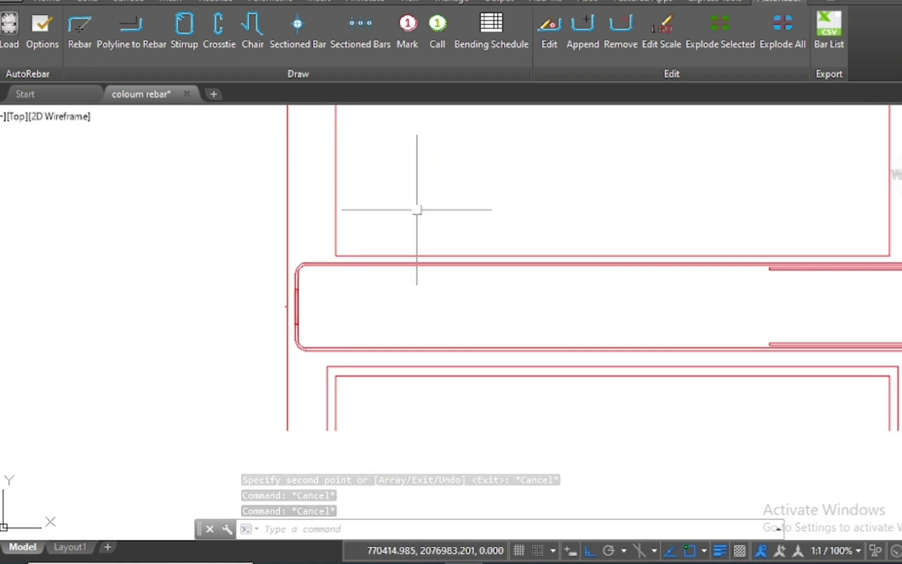
{"action": "type", "text": "pl"}
{"action": "key", "text": "Return"}
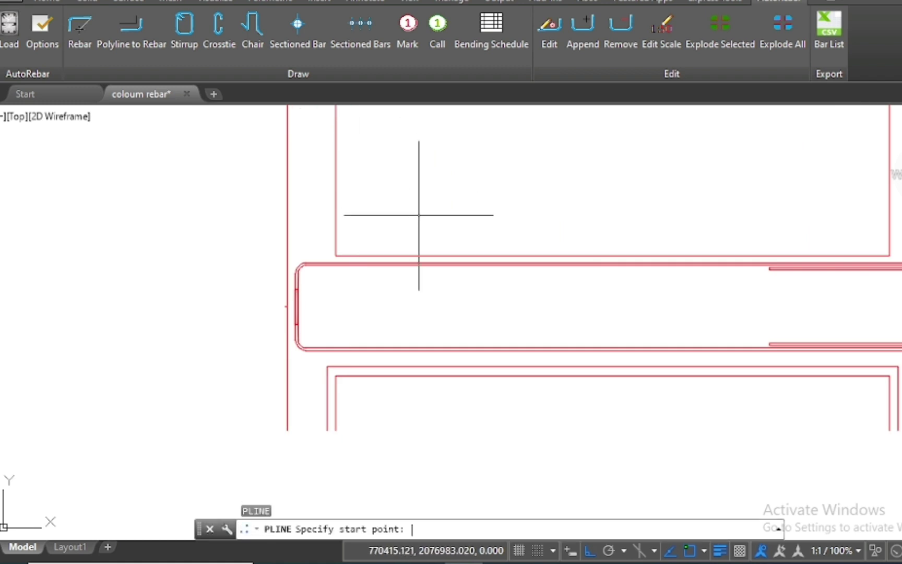
{"action": "scroll", "coordinate": [348, 272], "scroll_direction": "up", "scroll_amount": 3}
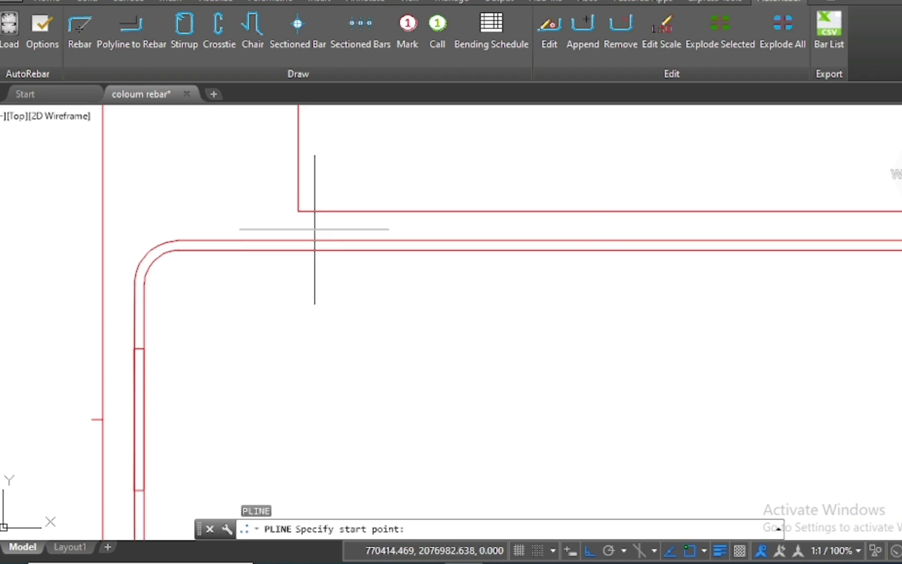
{"action": "scroll", "coordinate": [312, 228], "scroll_direction": "up", "scroll_amount": 2}
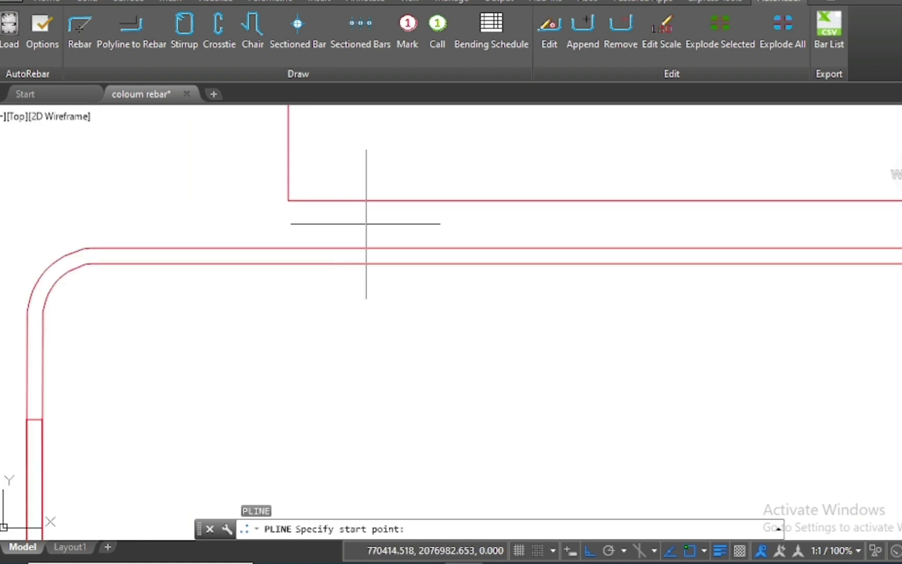
{"action": "left_click", "coordinate": [366, 224]}
{"action": "scroll", "coordinate": [367, 223], "scroll_direction": "down", "scroll_amount": 4}
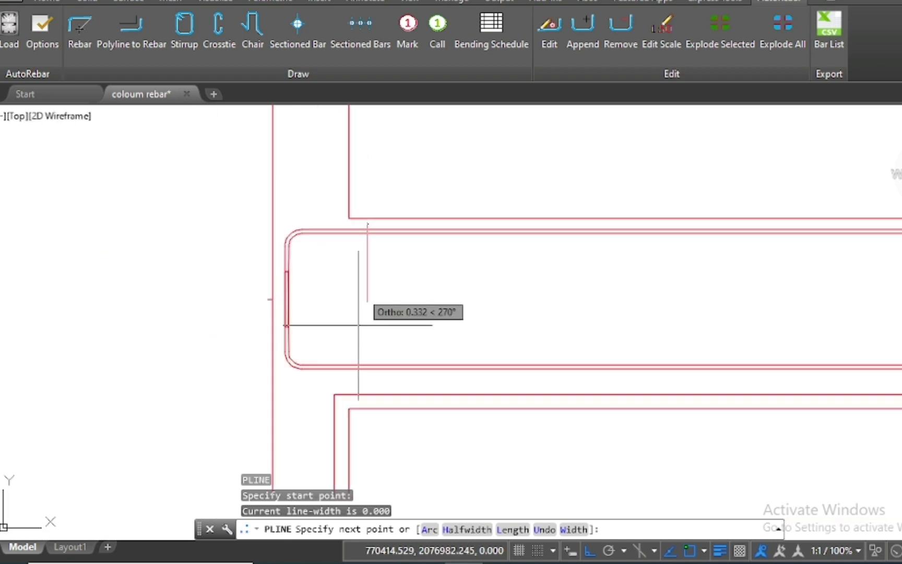
{"action": "scroll", "coordinate": [369, 397], "scroll_direction": "up", "scroll_amount": 2}
{"action": "scroll", "coordinate": [368, 365], "scroll_direction": "up", "scroll_amount": 1}
{"action": "scroll", "coordinate": [360, 360], "scroll_direction": "up", "scroll_amount": 1}
{"action": "scroll", "coordinate": [365, 365], "scroll_direction": "down", "scroll_amount": 1}
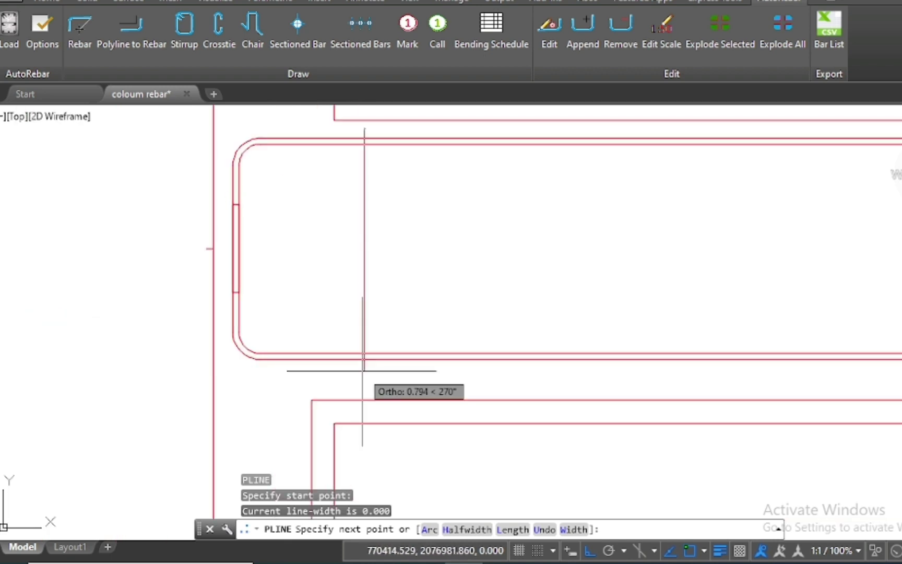
{"action": "scroll", "coordinate": [362, 370], "scroll_direction": "up", "scroll_amount": 2}
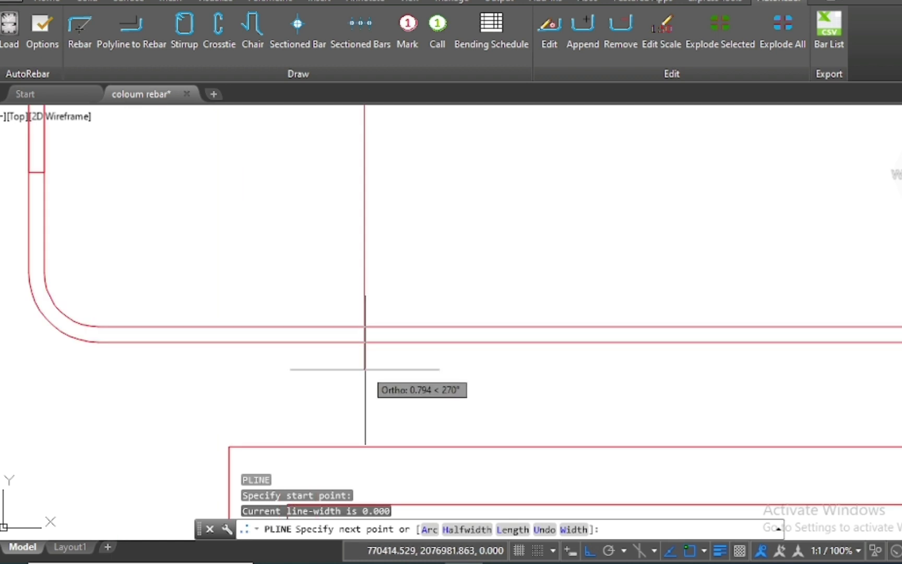
{"action": "left_click", "coordinate": [365, 369]}
{"action": "key", "text": "Escape"}
{"action": "type", "text": "co"}
{"action": "key", "text": "Return"}
Copy the stirrup line as a 20-item array fitted up to the column face.
{"action": "left_click", "coordinate": [359, 268]}
{"action": "key", "text": "Return"}
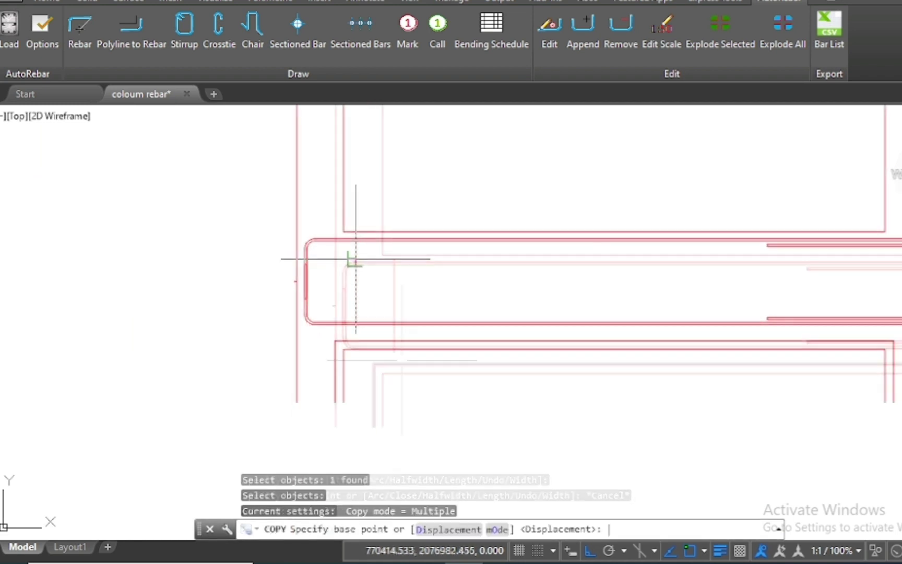
{"action": "left_click", "coordinate": [355, 277]}
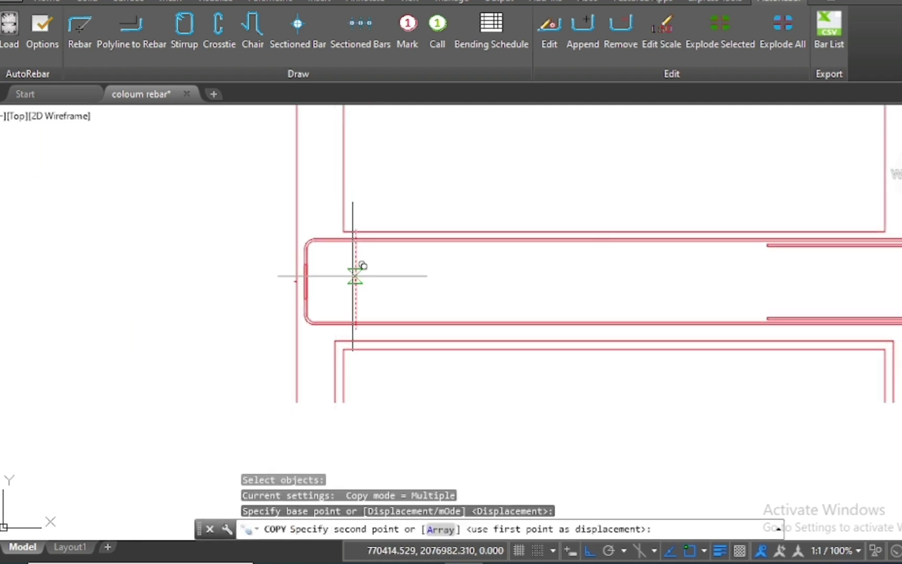
{"action": "left_click", "coordinate": [441, 529]}
{"action": "type", "text": "20"}
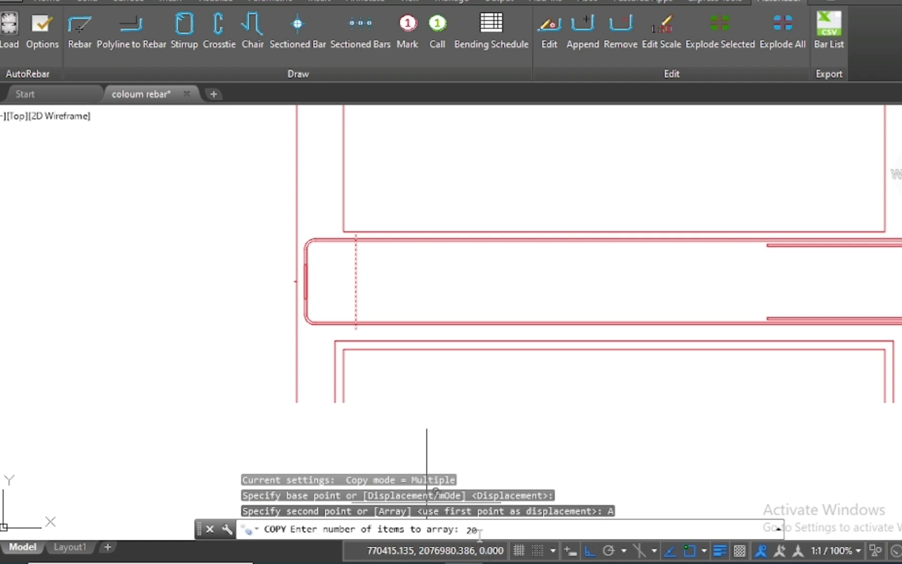
{"action": "key", "text": "Return"}
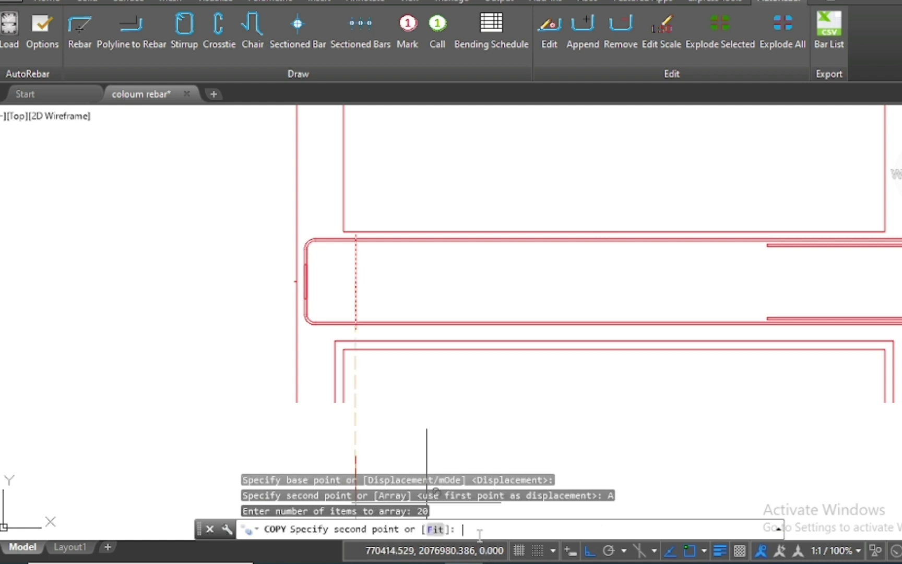
{"action": "left_click", "coordinate": [436, 529]}
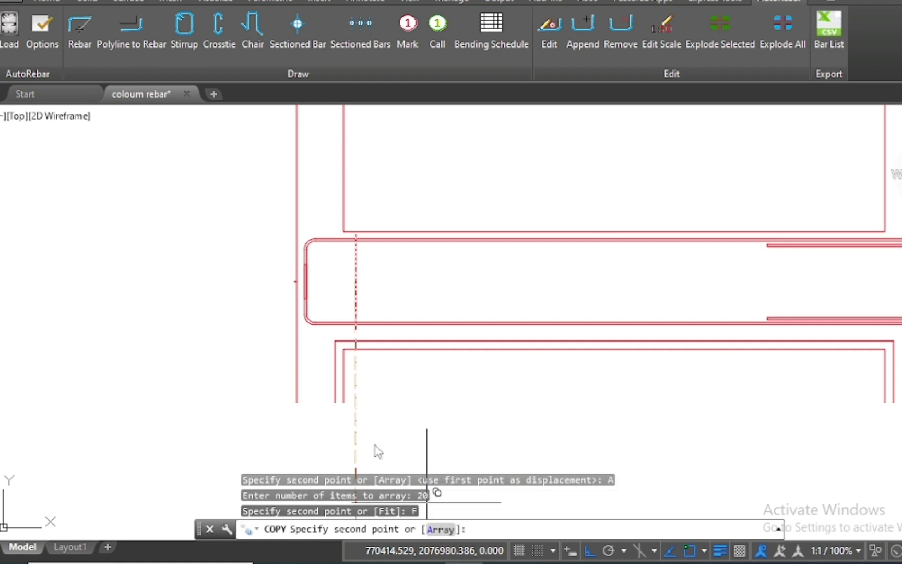
{"action": "scroll", "coordinate": [374, 359], "scroll_direction": "down", "scroll_amount": 2}
{"action": "scroll", "coordinate": [571, 306], "scroll_direction": "up", "scroll_amount": 4}
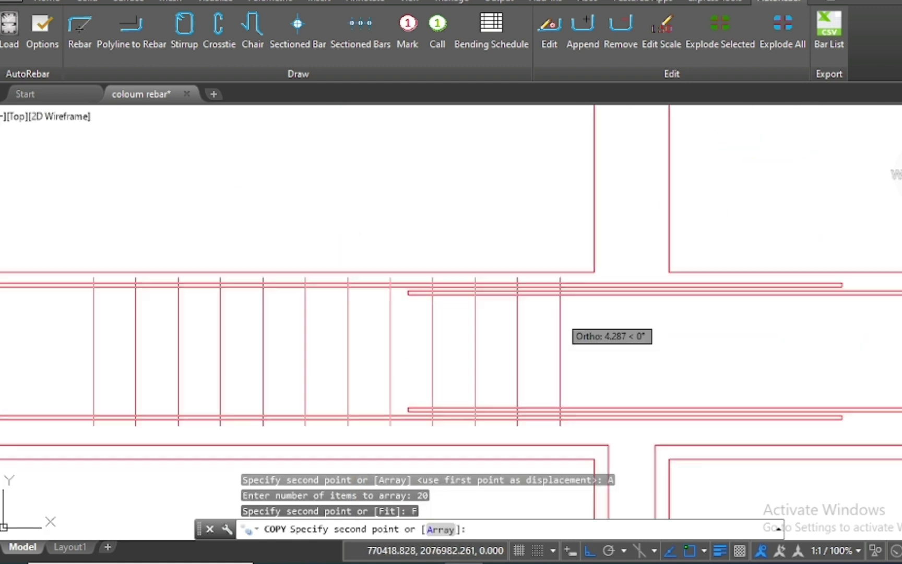
{"action": "left_click", "coordinate": [580, 312]}
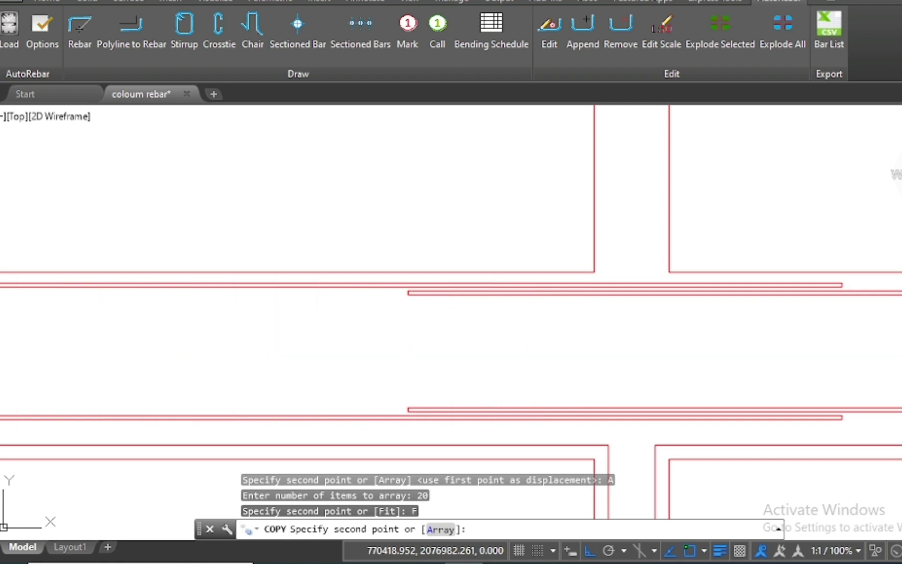
{"action": "key", "text": "Escape"}
Copy the 20-stirrup run from its corner base point into the three further spans.
{"action": "scroll", "coordinate": [611, 317], "scroll_direction": "down", "scroll_amount": 2}
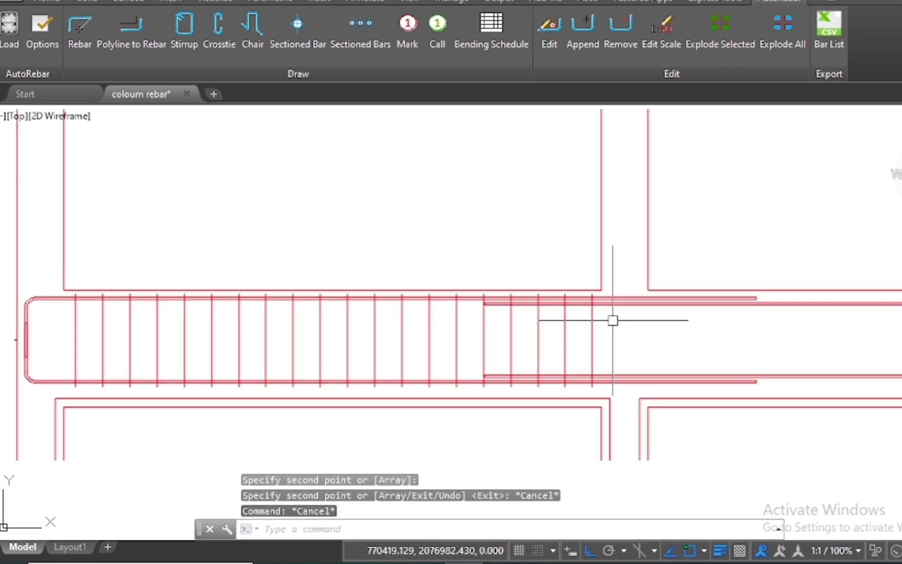
{"action": "scroll", "coordinate": [613, 323], "scroll_direction": "down", "scroll_amount": 2}
{"action": "left_click", "coordinate": [611, 324]}
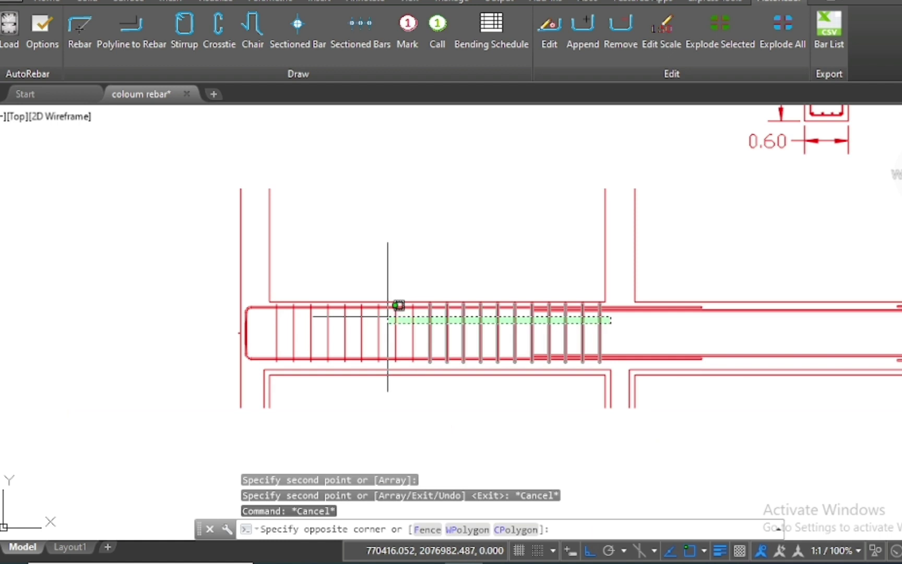
{"action": "left_click", "coordinate": [269, 329]}
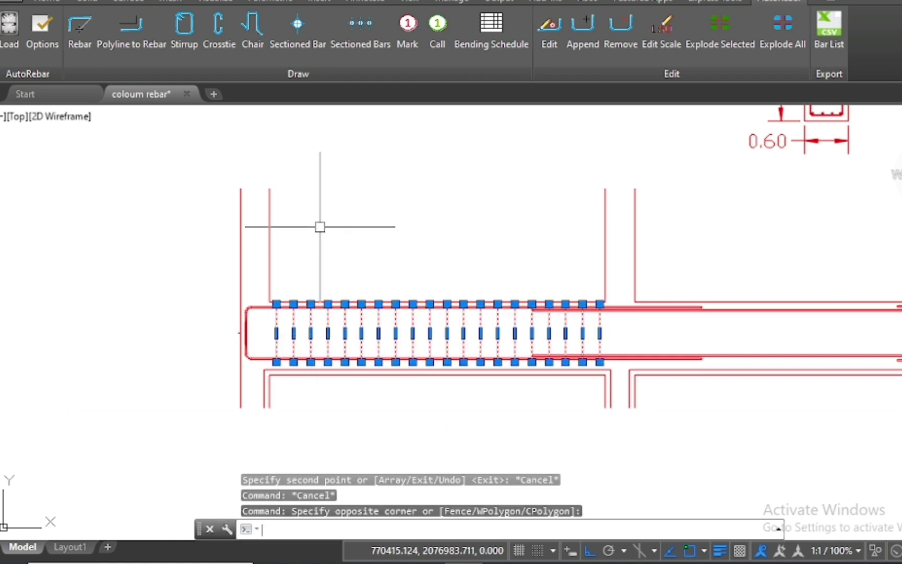
{"action": "type", "text": "co"}
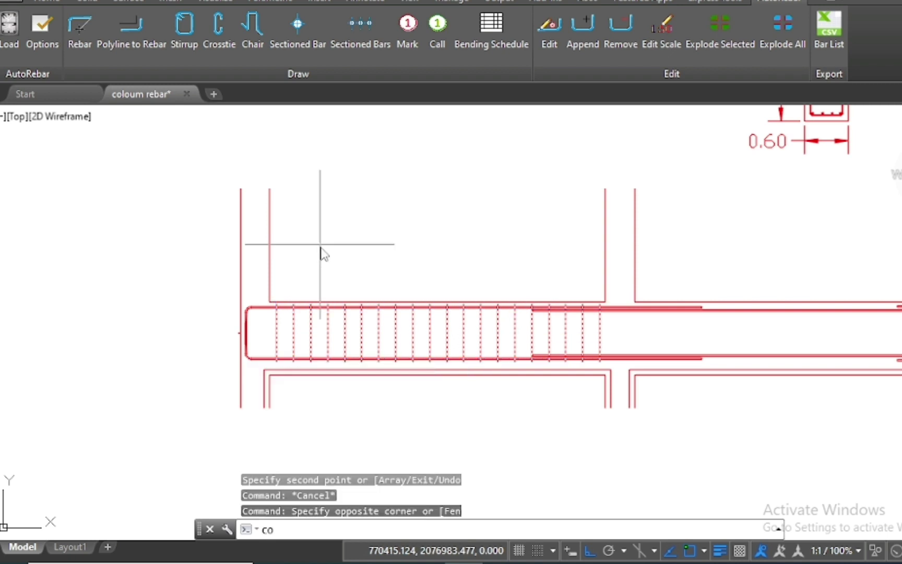
{"action": "key", "text": "Return"}
{"action": "scroll", "coordinate": [277, 291], "scroll_direction": "up", "scroll_amount": 2}
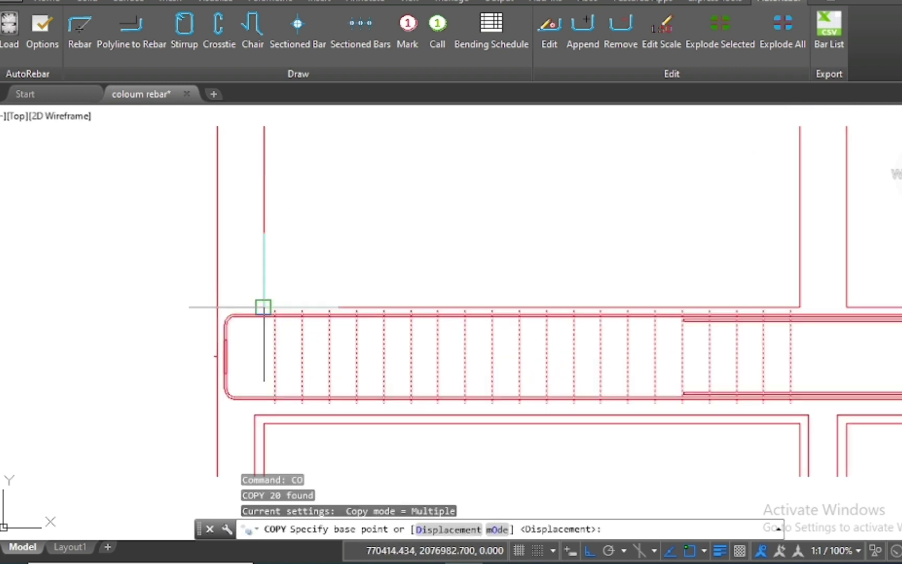
{"action": "left_click", "coordinate": [264, 307]}
{"action": "scroll", "coordinate": [263, 308], "scroll_direction": "down", "scroll_amount": 3}
{"action": "scroll", "coordinate": [484, 303], "scroll_direction": "up", "scroll_amount": 1}
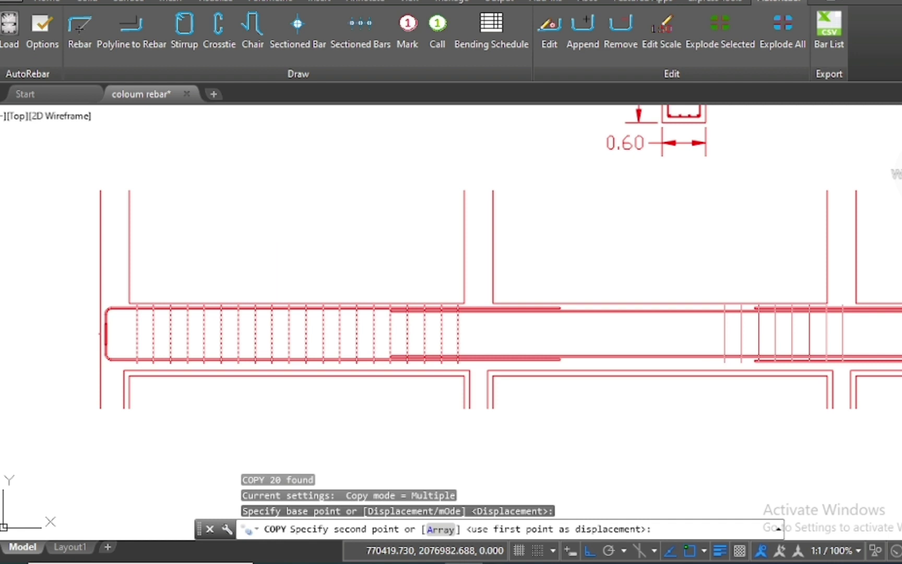
{"action": "scroll", "coordinate": [488, 289], "scroll_direction": "up", "scroll_amount": 3}
{"action": "left_click", "coordinate": [441, 302]}
{"action": "scroll", "coordinate": [441, 303], "scroll_direction": "down", "scroll_amount": 3}
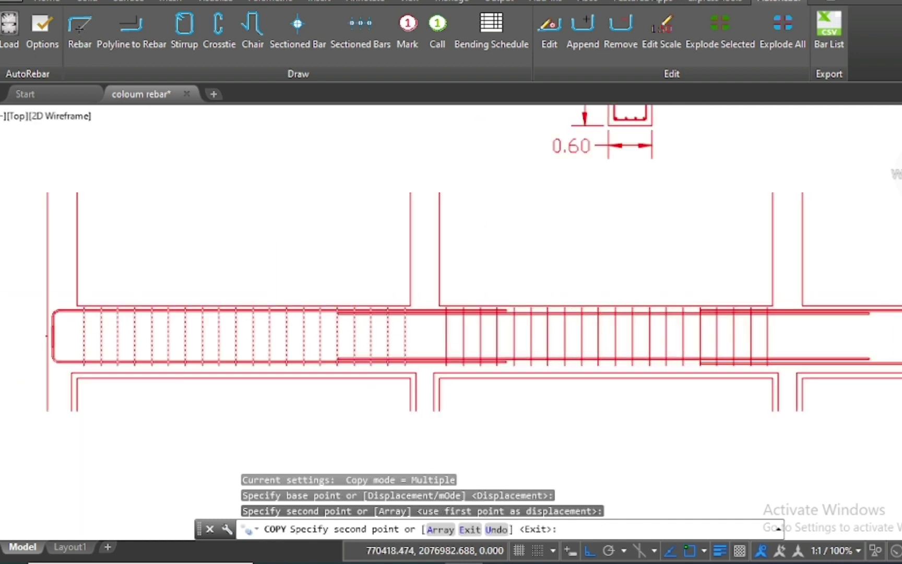
{"action": "scroll", "coordinate": [633, 294], "scroll_direction": "up", "scroll_amount": 3}
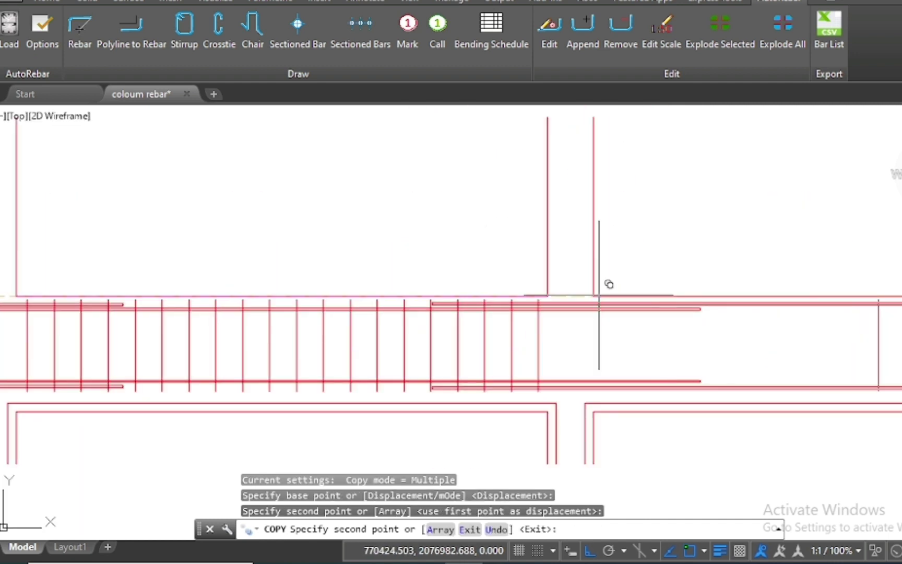
{"action": "left_click", "coordinate": [595, 296]}
{"action": "scroll", "coordinate": [314, 324], "scroll_direction": "down", "scroll_amount": 2}
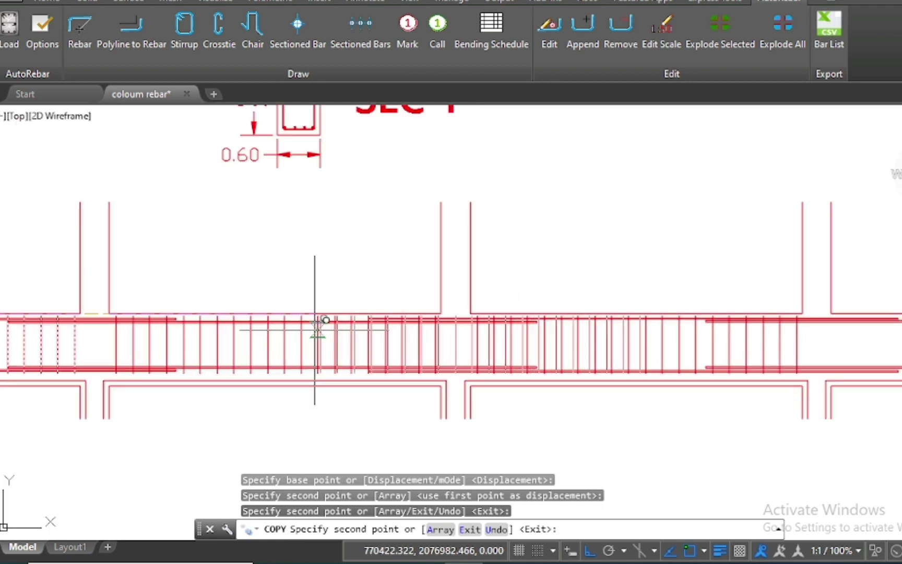
{"action": "scroll", "coordinate": [391, 363], "scroll_direction": "down", "scroll_amount": 2}
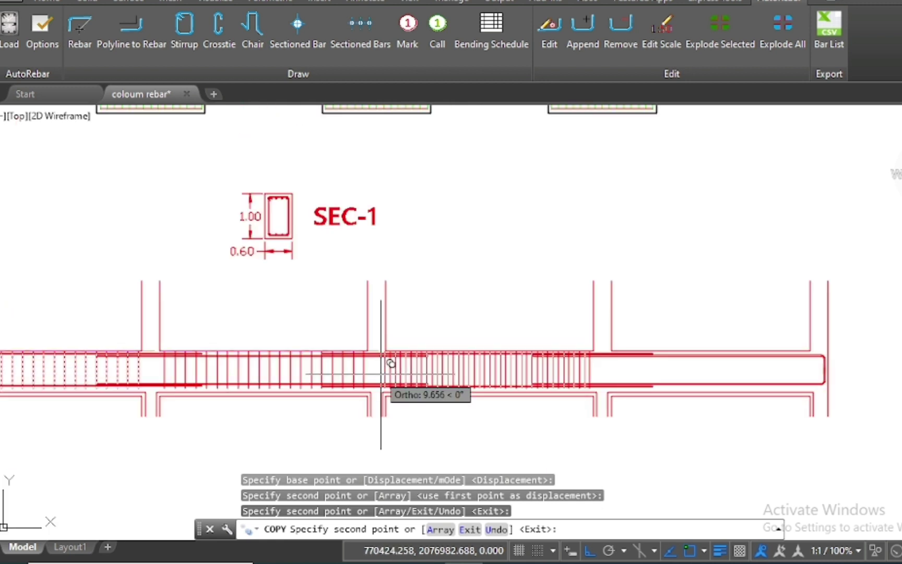
{"action": "scroll", "coordinate": [564, 358], "scroll_direction": "up", "scroll_amount": 8}
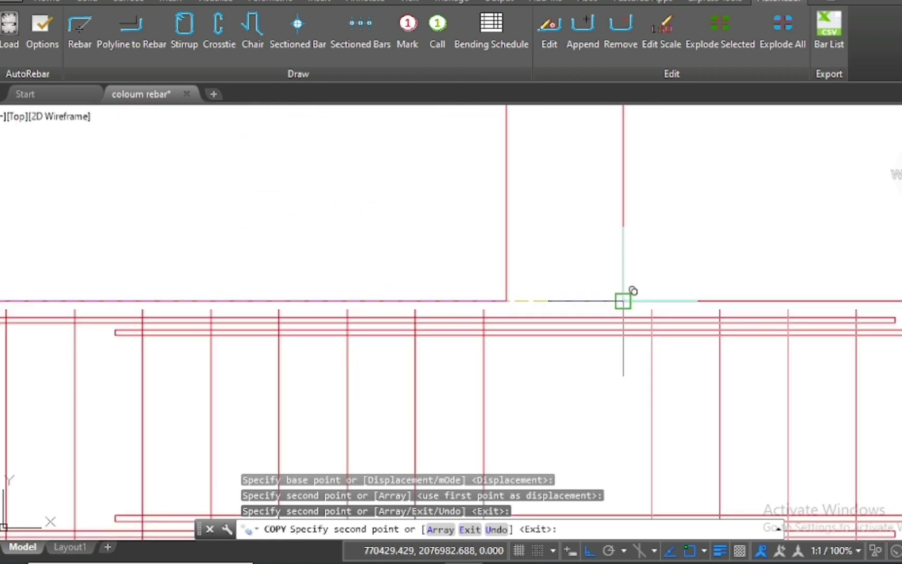
{"action": "left_click", "coordinate": [623, 300]}
{"action": "scroll", "coordinate": [614, 298], "scroll_direction": "down", "scroll_amount": 2}
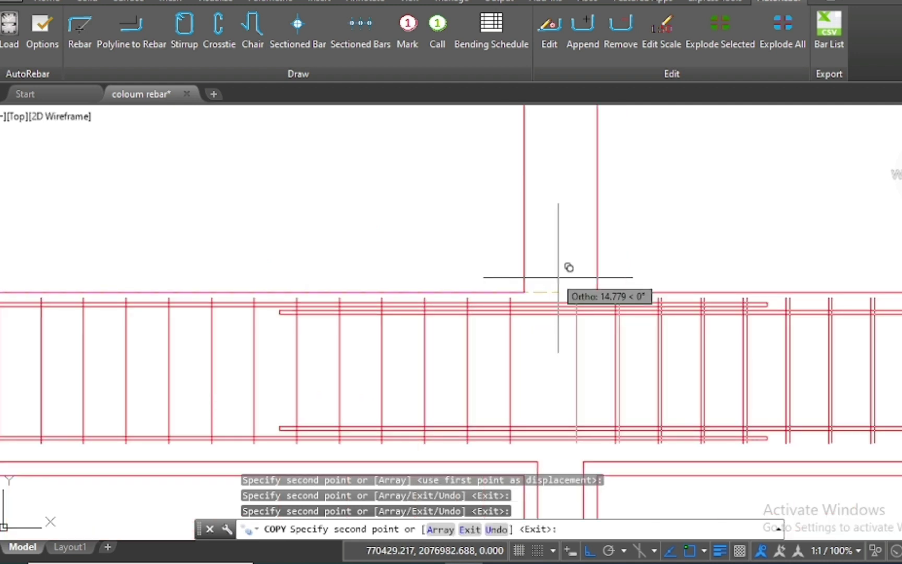
{"action": "key", "text": "Escape"}
Delete the stray copied object from the beam.
{"action": "scroll", "coordinate": [551, 276], "scroll_direction": "down", "scroll_amount": 2}
{"action": "scroll", "coordinate": [543, 276], "scroll_direction": "down", "scroll_amount": 2}
{"action": "key", "text": "Delete"}
{"action": "scroll", "coordinate": [544, 276], "scroll_direction": "down", "scroll_amount": 2}
{"action": "scroll", "coordinate": [632, 288], "scroll_direction": "down", "scroll_amount": 2}
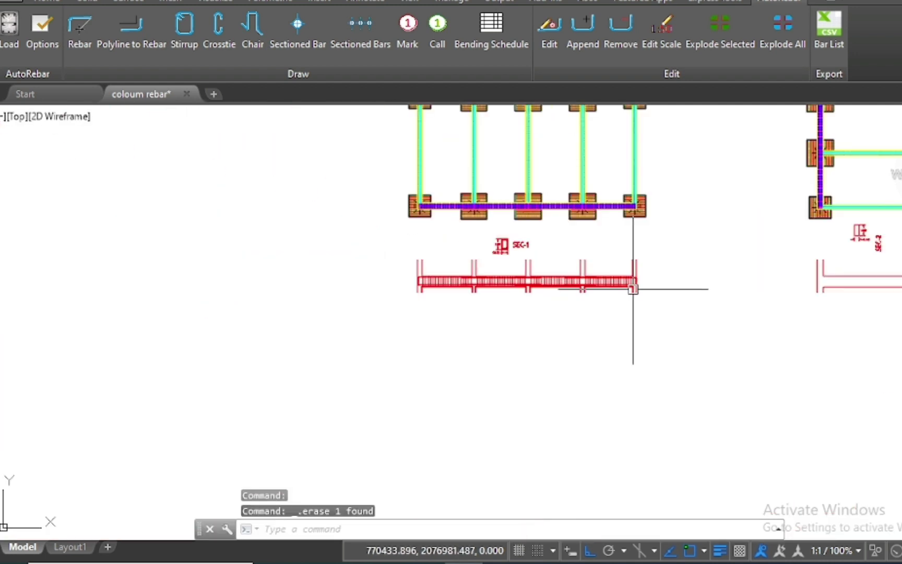
{"action": "scroll", "coordinate": [608, 225], "scroll_direction": "up", "scroll_amount": 2}
{"action": "scroll", "coordinate": [608, 225], "scroll_direction": "up", "scroll_amount": 2}
{"action": "scroll", "coordinate": [612, 238], "scroll_direction": "up", "scroll_amount": 2}
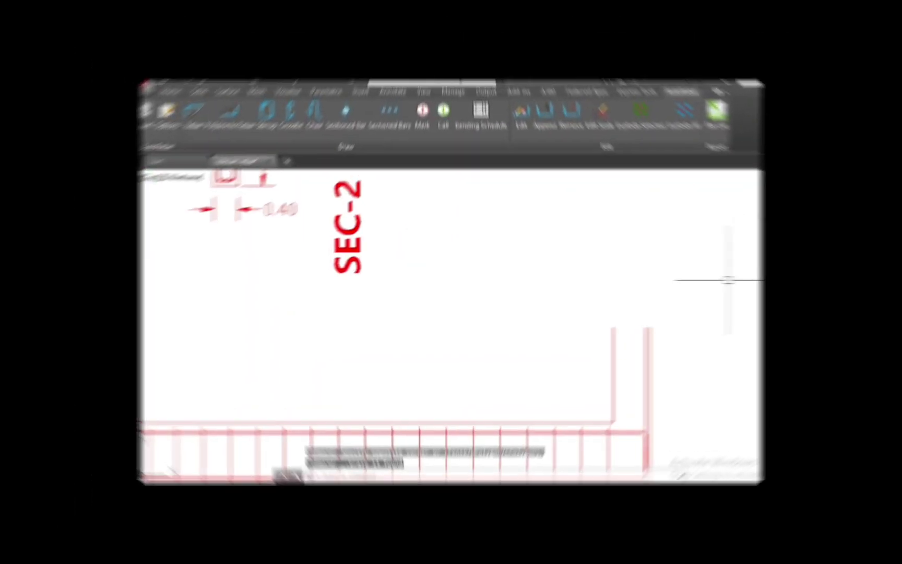
{"action": "scroll", "coordinate": [554, 262], "scroll_direction": "down", "scroll_amount": 2}
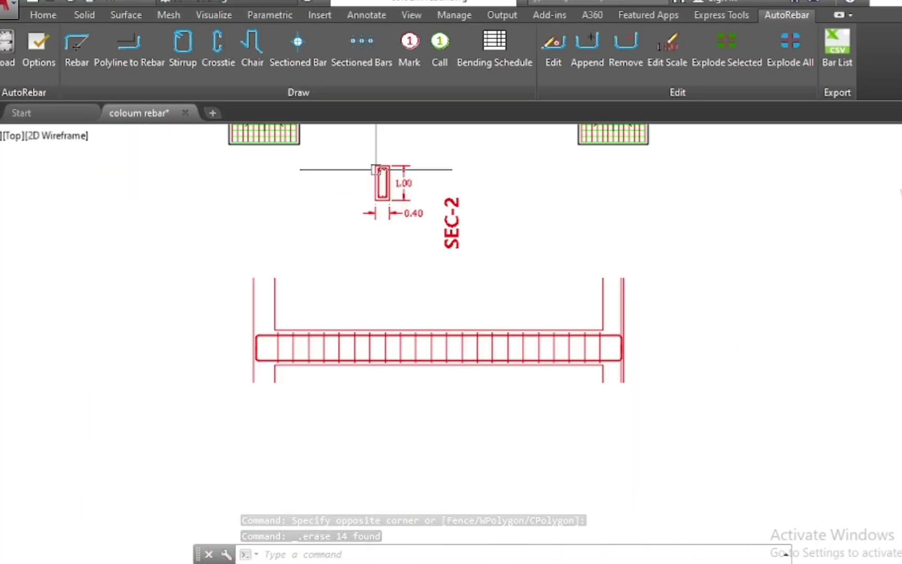
{"action": "scroll", "coordinate": [376, 169], "scroll_direction": "up", "scroll_amount": 5}
{"action": "scroll", "coordinate": [362, 151], "scroll_direction": "down", "scroll_amount": 3}
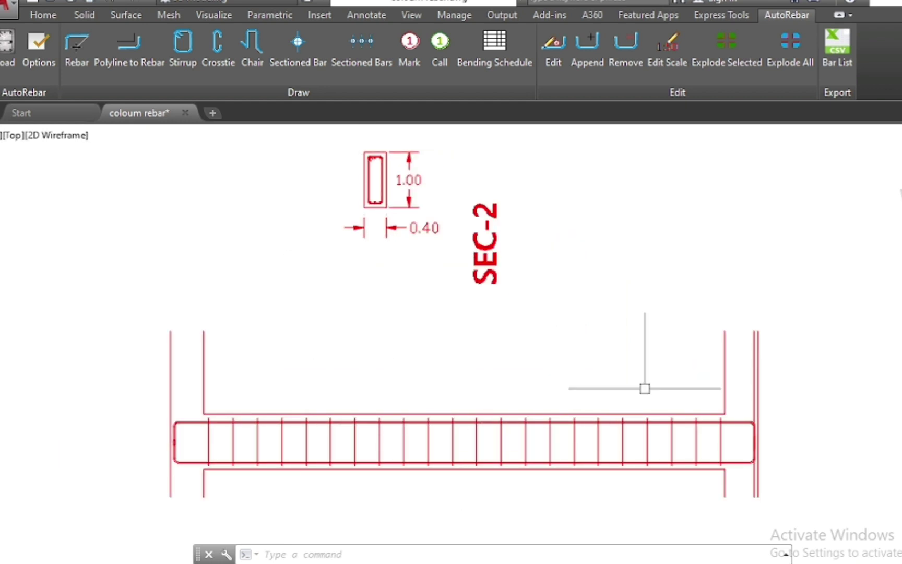
{"action": "scroll", "coordinate": [644, 387], "scroll_direction": "down", "scroll_amount": 5}
{"action": "scroll", "coordinate": [98, 360], "scroll_direction": "up", "scroll_amount": 4}
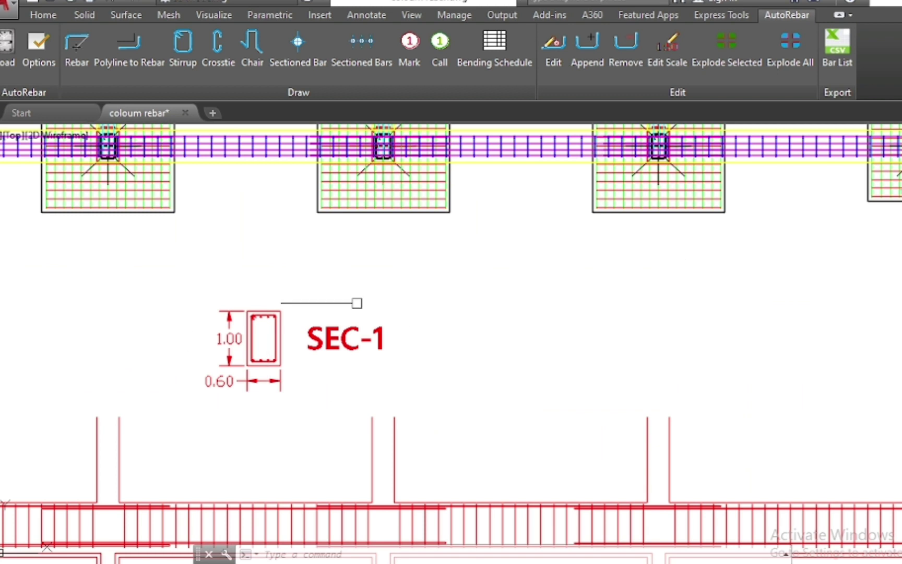
{"action": "scroll", "coordinate": [368, 293], "scroll_direction": "down", "scroll_amount": 2}
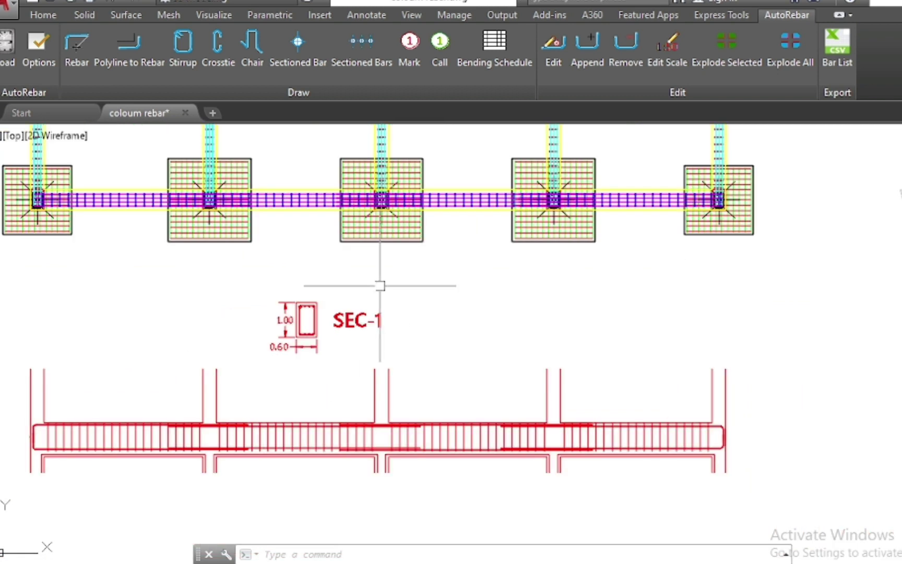
Place an AutoRebar mark reading Ø10 N=1 L=2.696 horizontally above the SEC-1 stirrup.
{"action": "left_click", "coordinate": [409, 58]}
{"action": "scroll", "coordinate": [287, 308], "scroll_direction": "up", "scroll_amount": 3}
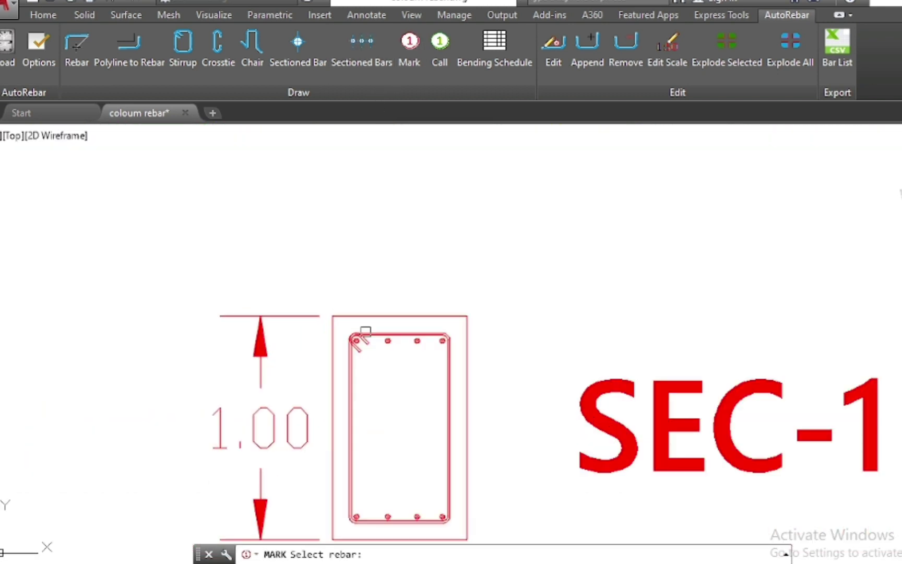
{"action": "scroll", "coordinate": [336, 238], "scroll_direction": "down", "scroll_amount": 2}
{"action": "scroll", "coordinate": [322, 235], "scroll_direction": "down", "scroll_amount": 3}
{"action": "scroll", "coordinate": [249, 262], "scroll_direction": "down", "scroll_amount": 1}
{"action": "scroll", "coordinate": [272, 302], "scroll_direction": "down", "scroll_amount": 3}
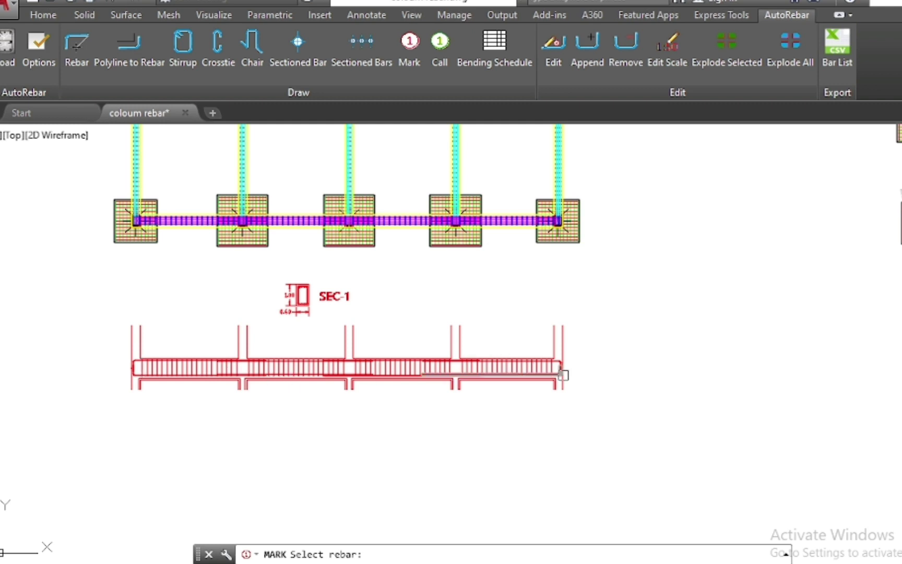
{"action": "scroll", "coordinate": [303, 313], "scroll_direction": "up", "scroll_amount": 2}
{"action": "scroll", "coordinate": [318, 269], "scroll_direction": "up", "scroll_amount": 5}
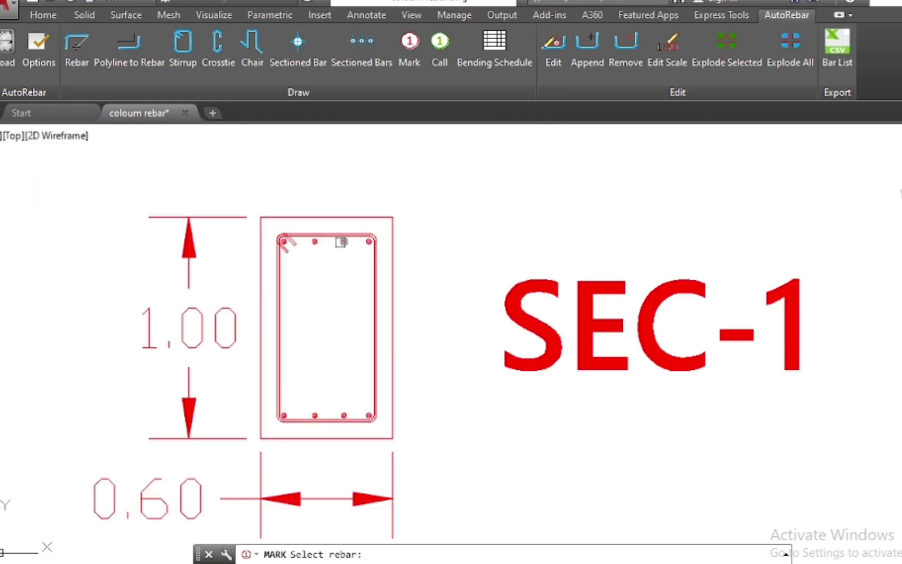
{"action": "left_click", "coordinate": [352, 231]}
{"action": "scroll", "coordinate": [322, 344], "scroll_direction": "down", "scroll_amount": 4}
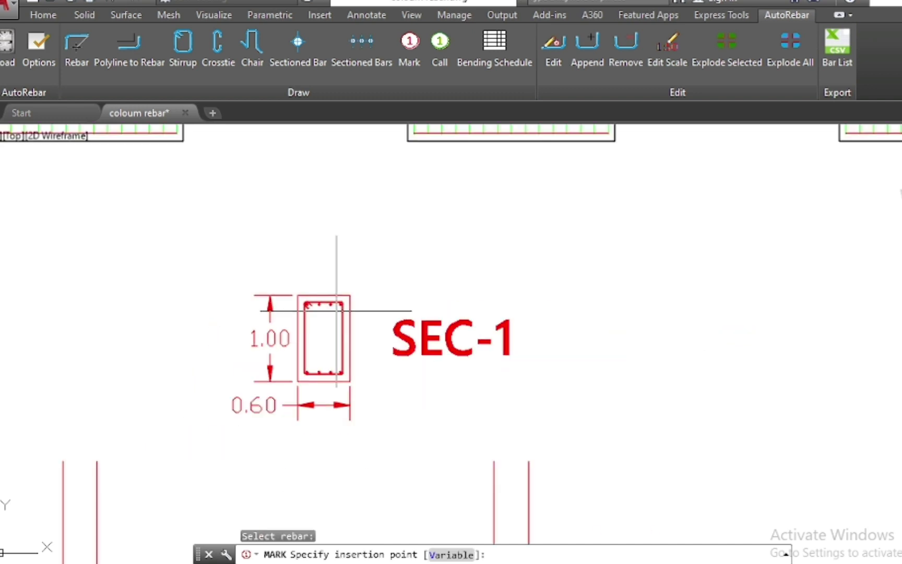
{"action": "left_click", "coordinate": [357, 264]}
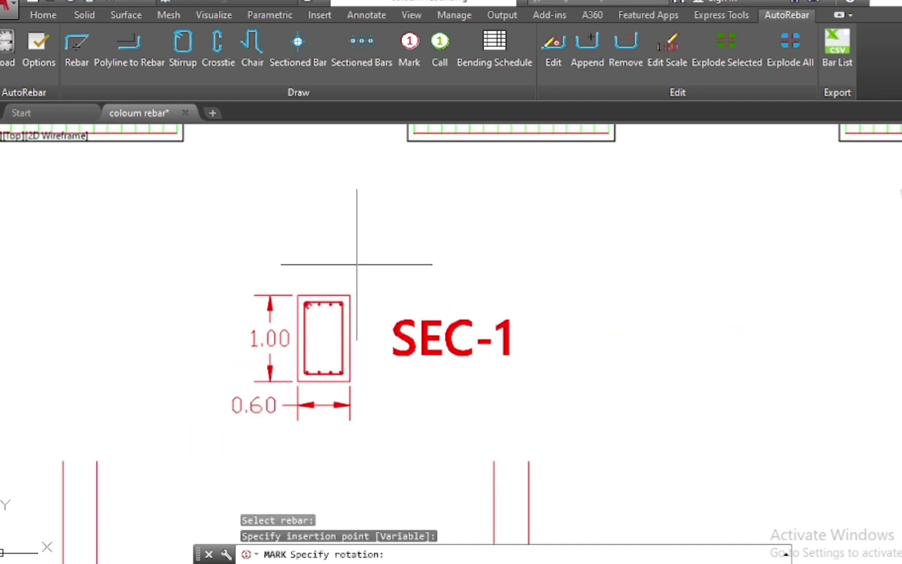
{"action": "left_click", "coordinate": [419, 258]}
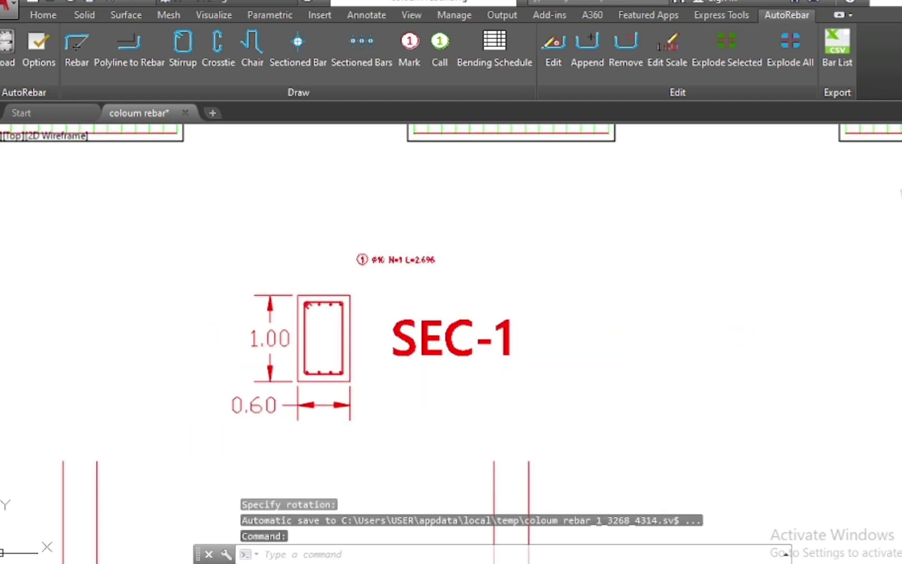
{"action": "scroll", "coordinate": [418, 261], "scroll_direction": "up", "scroll_amount": 5}
{"action": "key", "text": "Escape"}
Change mark 1's bar count to 80 so it reads 80Ø10, N=80.
{"action": "left_click", "coordinate": [437, 284]}
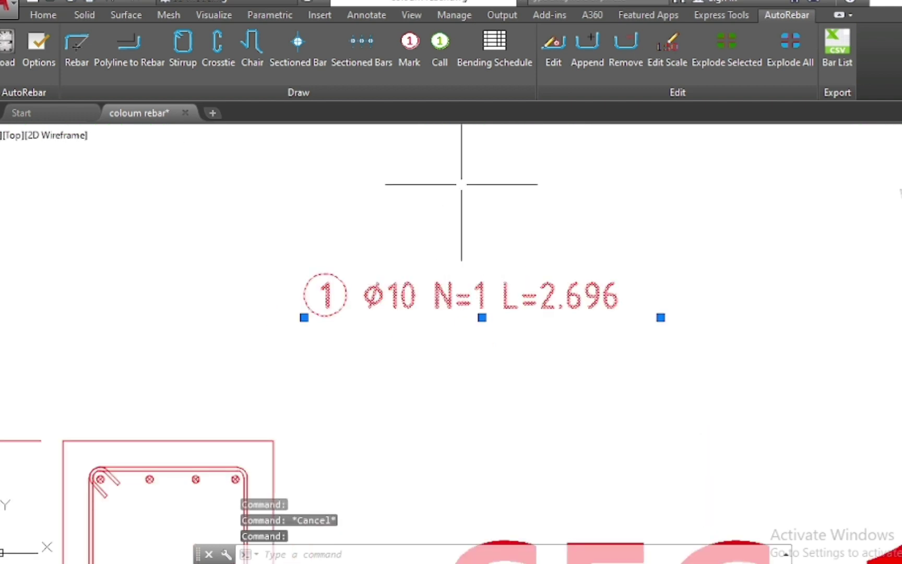
{"action": "left_click", "coordinate": [554, 60]}
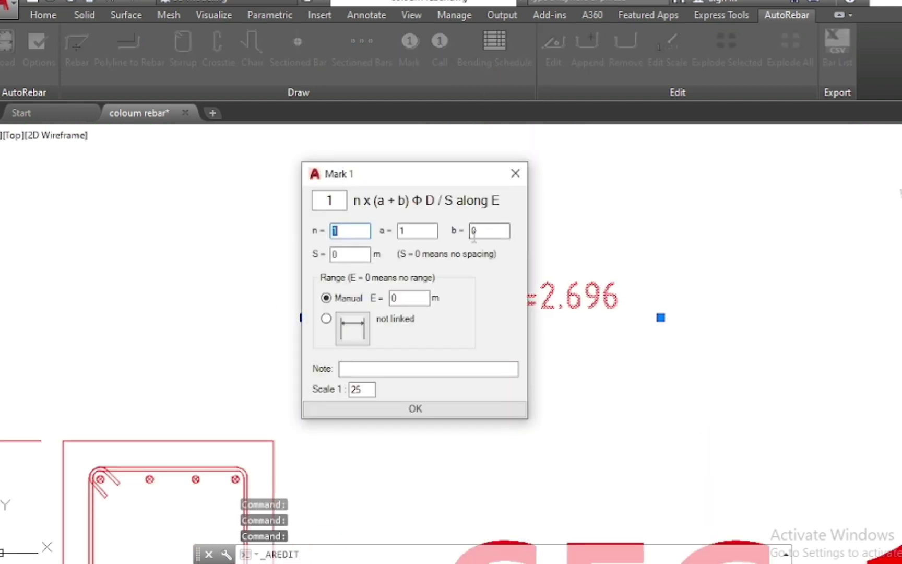
{"action": "double_click", "coordinate": [345, 232]}
{"action": "type", "text": "0"}
{"action": "key", "text": "Return"}
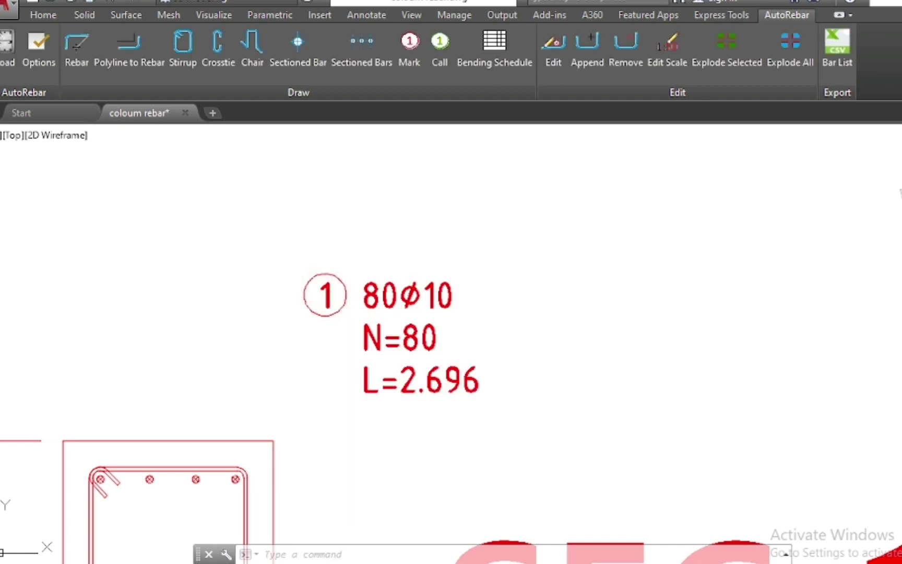
{"action": "scroll", "coordinate": [310, 248], "scroll_direction": "down", "scroll_amount": 3}
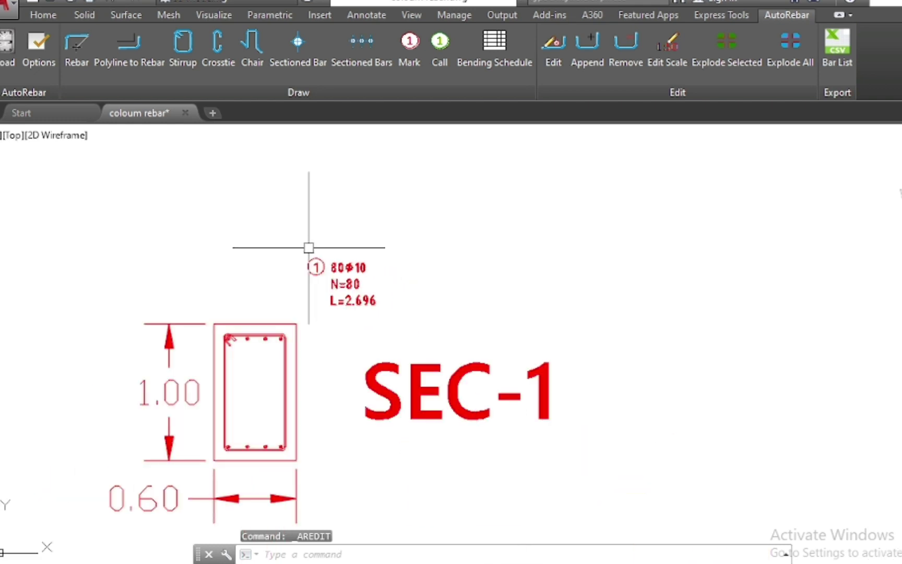
{"action": "scroll", "coordinate": [306, 232], "scroll_direction": "down", "scroll_amount": 2}
Place an AutoRebar mark on the top bar at the beam's left end, reading Ø20 N=1 L=6.715.
{"action": "scroll", "coordinate": [340, 231], "scroll_direction": "down", "scroll_amount": 2}
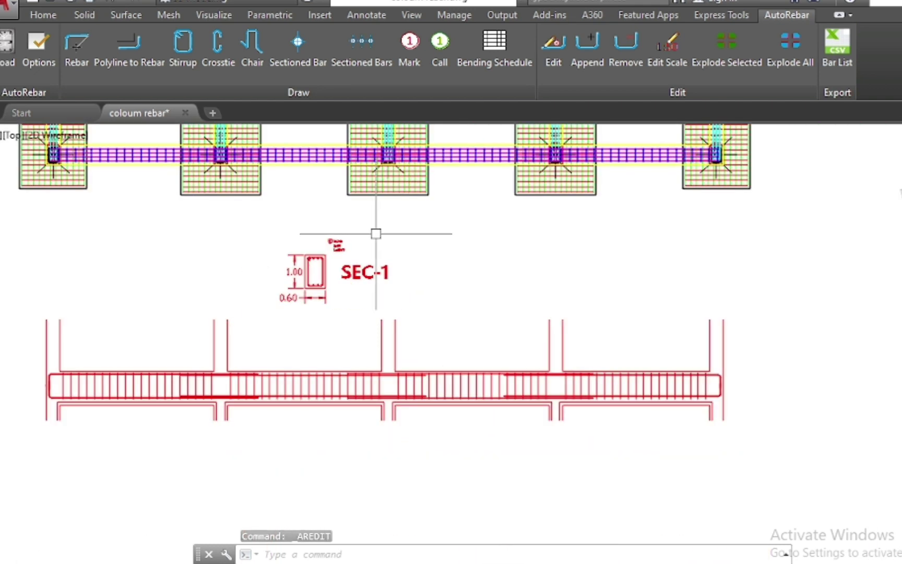
{"action": "scroll", "coordinate": [292, 267], "scroll_direction": "down", "scroll_amount": 2}
{"action": "scroll", "coordinate": [214, 313], "scroll_direction": "up", "scroll_amount": 4}
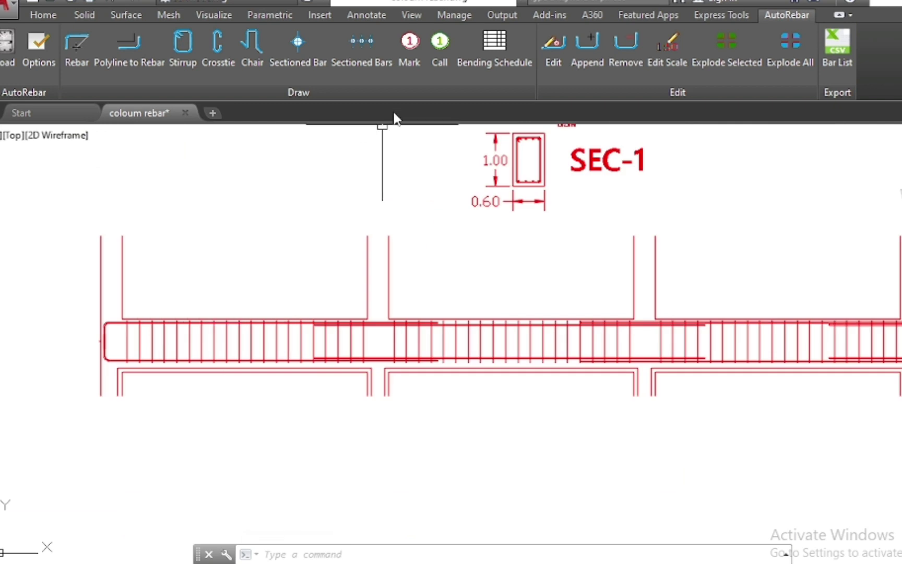
{"action": "left_click", "coordinate": [406, 47]}
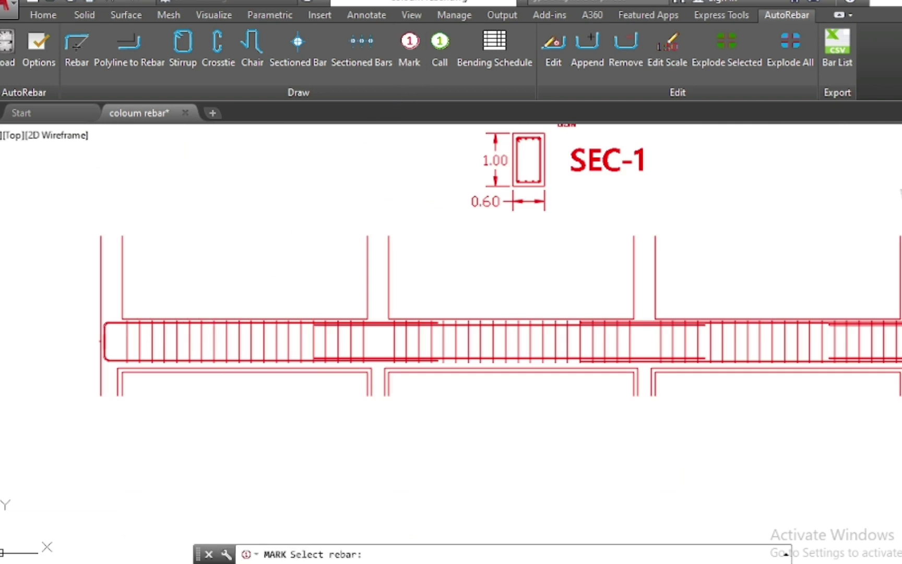
{"action": "scroll", "coordinate": [159, 324], "scroll_direction": "up", "scroll_amount": 2}
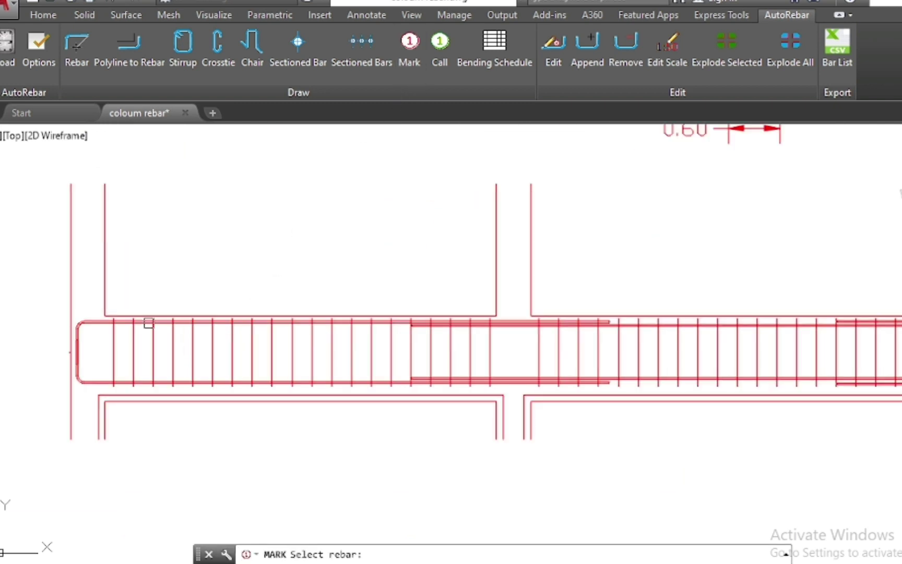
{"action": "left_click", "coordinate": [183, 327]}
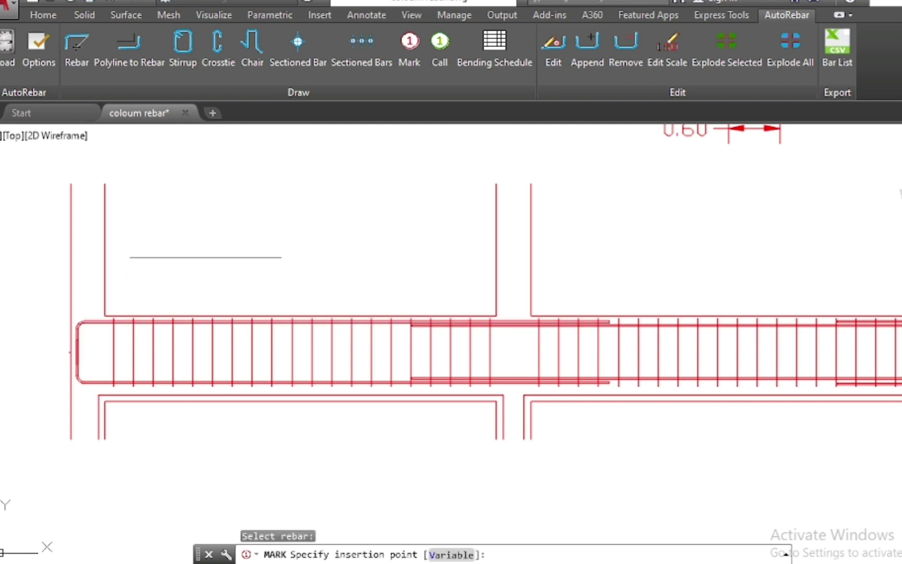
{"action": "left_click", "coordinate": [205, 257]}
{"action": "left_click", "coordinate": [250, 258]}
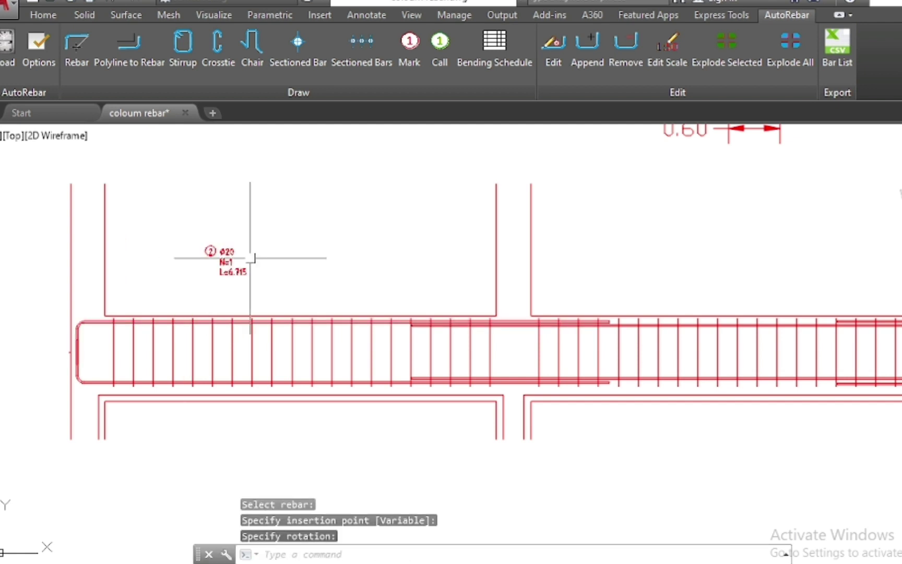
Select mark 2 and bring up its edit settings.
{"action": "scroll", "coordinate": [261, 255], "scroll_direction": "up", "scroll_amount": 2}
{"action": "scroll", "coordinate": [261, 256], "scroll_direction": "up", "scroll_amount": 1}
{"action": "left_click", "coordinate": [261, 255]}
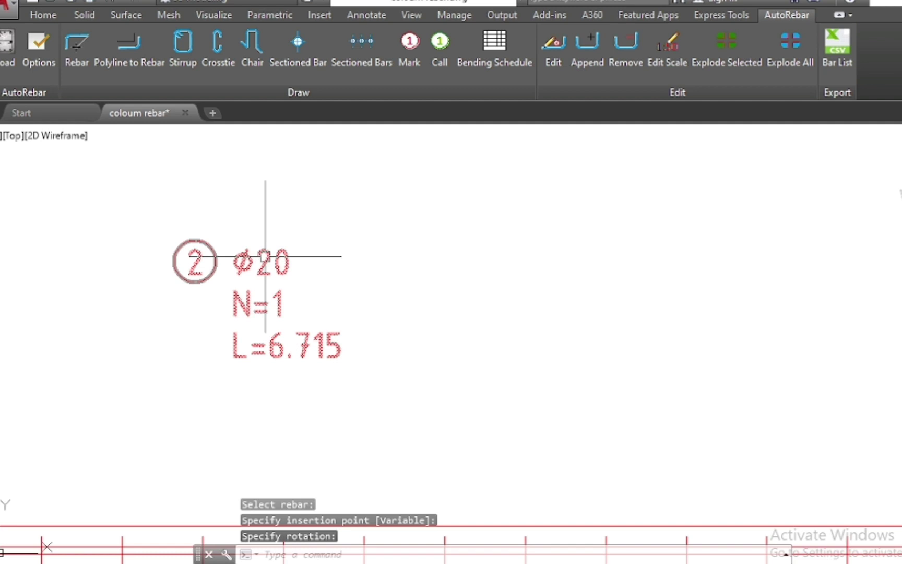
{"action": "left_click", "coordinate": [560, 56]}
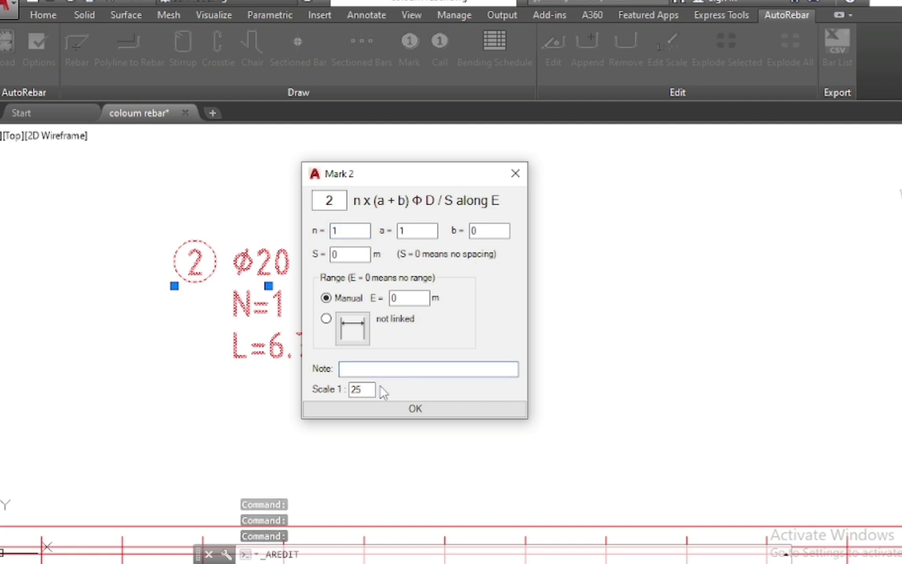
Set mark 2 to 16 bars with note L BARB&T, giving 16Ø20, N=16, L=6.715.
{"action": "type", "text": "L BARB&T"}
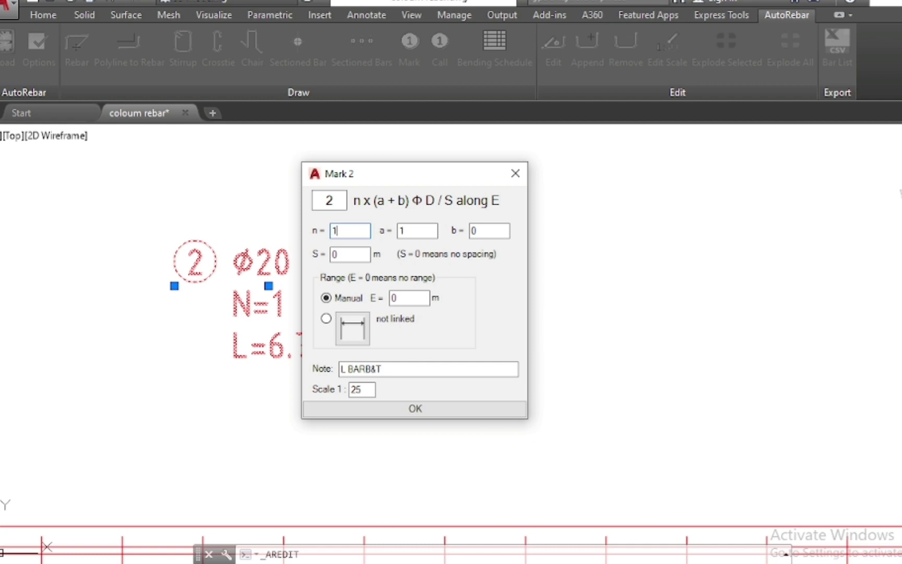
{"action": "left_click", "coordinate": [415, 408]}
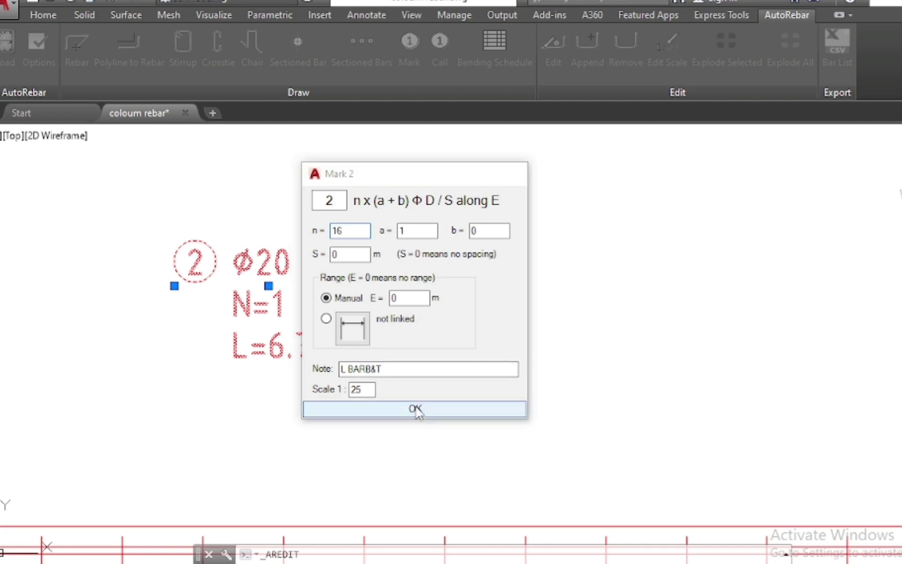
{"action": "scroll", "coordinate": [357, 215], "scroll_direction": "down", "scroll_amount": 5}
{"action": "scroll", "coordinate": [357, 216], "scroll_direction": "down", "scroll_amount": 2}
{"action": "scroll", "coordinate": [292, 288], "scroll_direction": "down", "scroll_amount": 2}
{"action": "scroll", "coordinate": [256, 287], "scroll_direction": "up", "scroll_amount": 3}
{"action": "scroll", "coordinate": [256, 287], "scroll_direction": "up", "scroll_amount": 2}
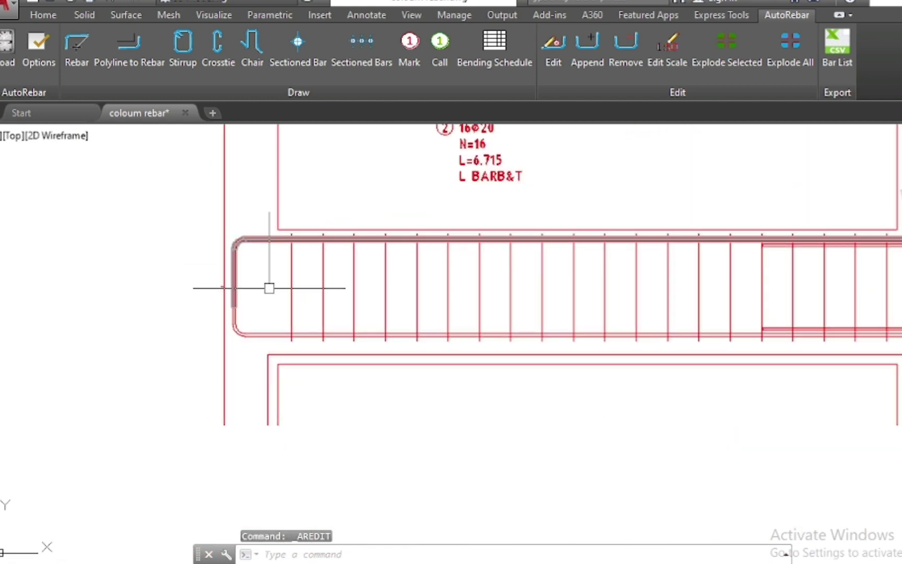
Label the long straight middle-span bar with mark Ø20 N=1 L=7.325 above the beam.
{"action": "scroll", "coordinate": [181, 373], "scroll_direction": "down", "scroll_amount": 3}
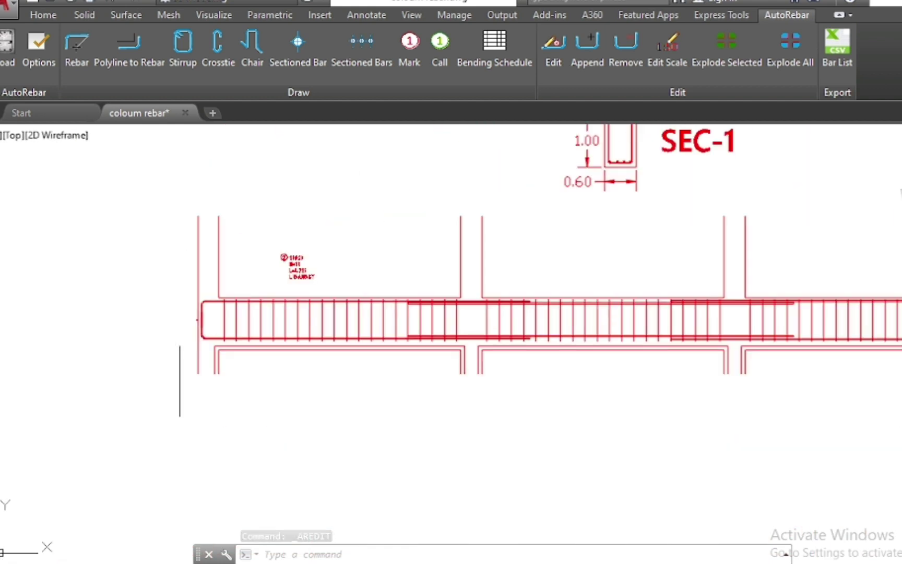
{"action": "scroll", "coordinate": [449, 375], "scroll_direction": "down", "scroll_amount": 2}
{"action": "scroll", "coordinate": [649, 336], "scroll_direction": "up", "scroll_amount": 3}
{"action": "scroll", "coordinate": [621, 345], "scroll_direction": "up", "scroll_amount": 2}
{"action": "scroll", "coordinate": [637, 339], "scroll_direction": "down", "scroll_amount": 3}
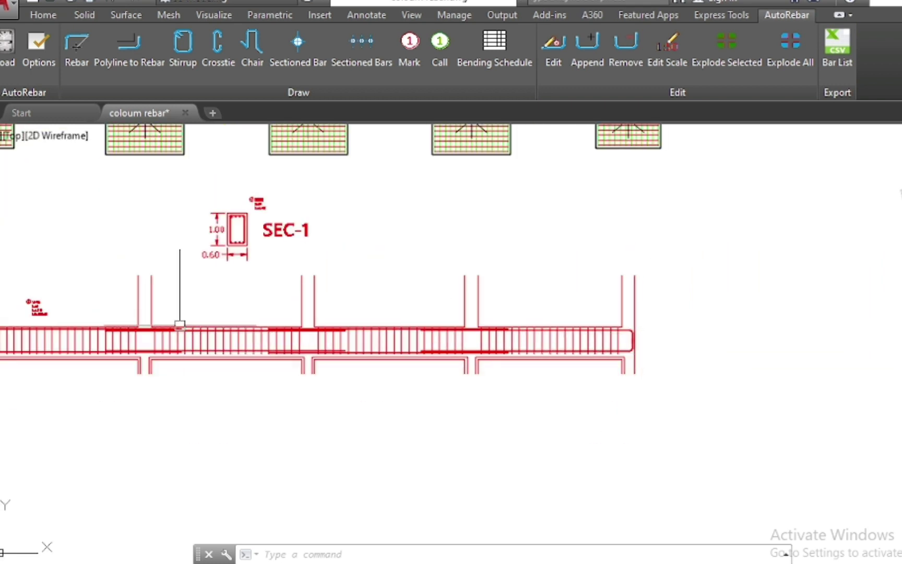
{"action": "scroll", "coordinate": [115, 326], "scroll_direction": "up", "scroll_amount": 2}
{"action": "scroll", "coordinate": [389, 327], "scroll_direction": "up", "scroll_amount": 2}
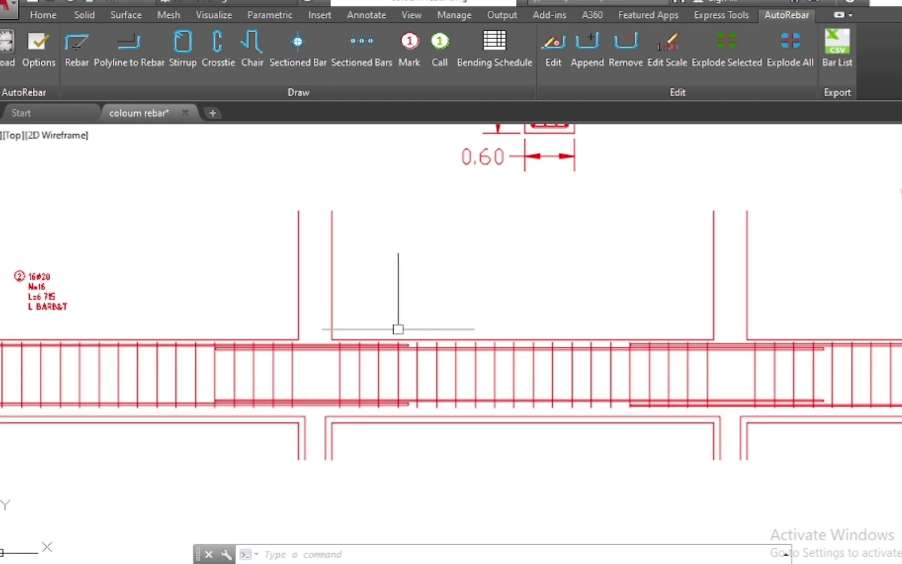
{"action": "left_click", "coordinate": [404, 51]}
{"action": "scroll", "coordinate": [441, 334], "scroll_direction": "up", "scroll_amount": 3}
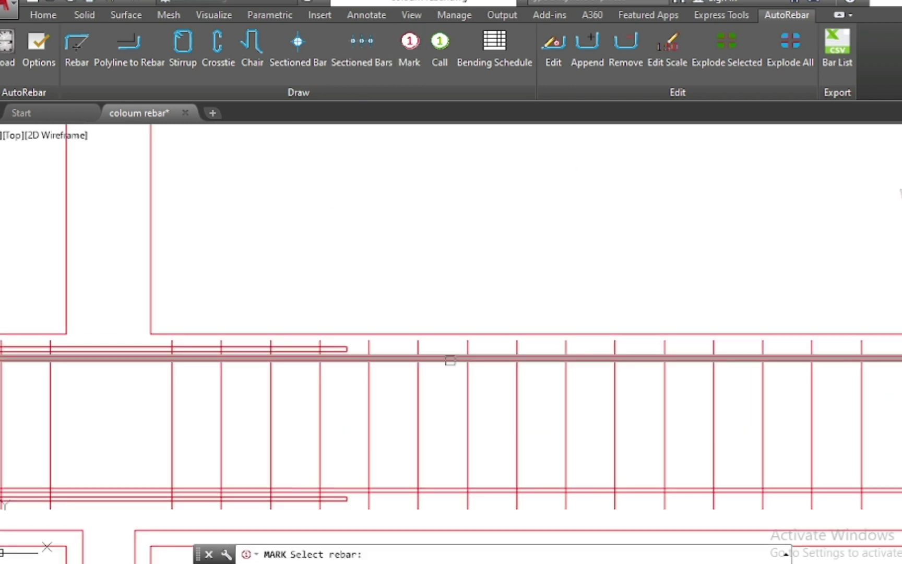
{"action": "left_click", "coordinate": [451, 361]}
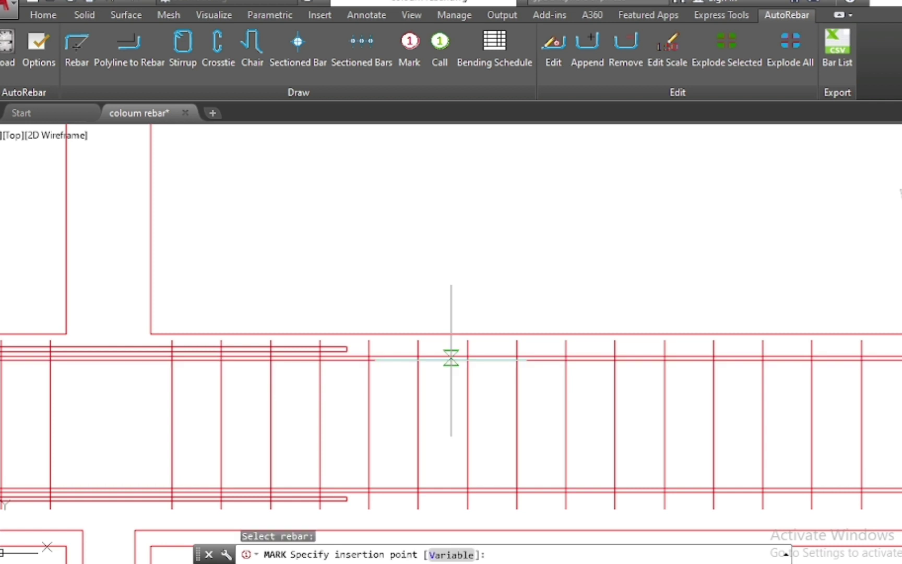
{"action": "left_click", "coordinate": [477, 275]}
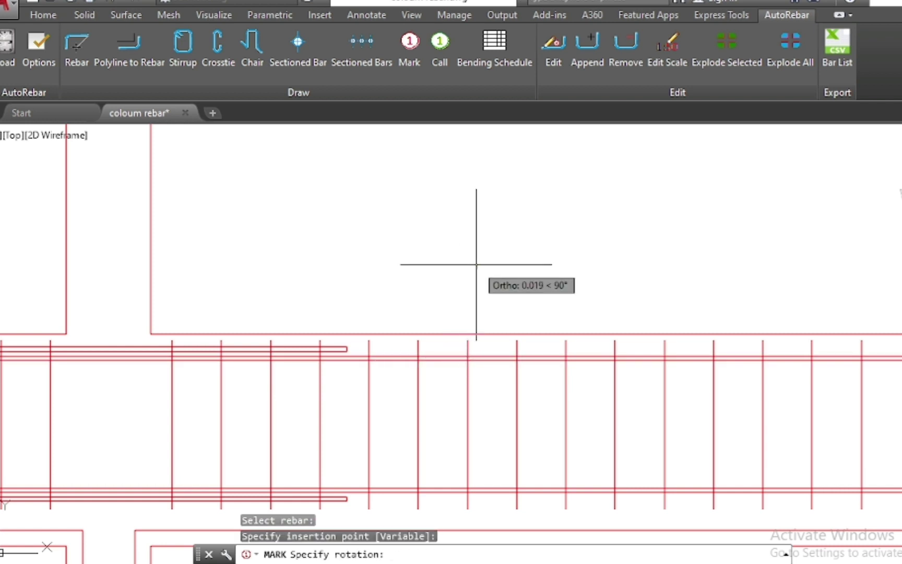
{"action": "left_click", "coordinate": [589, 272]}
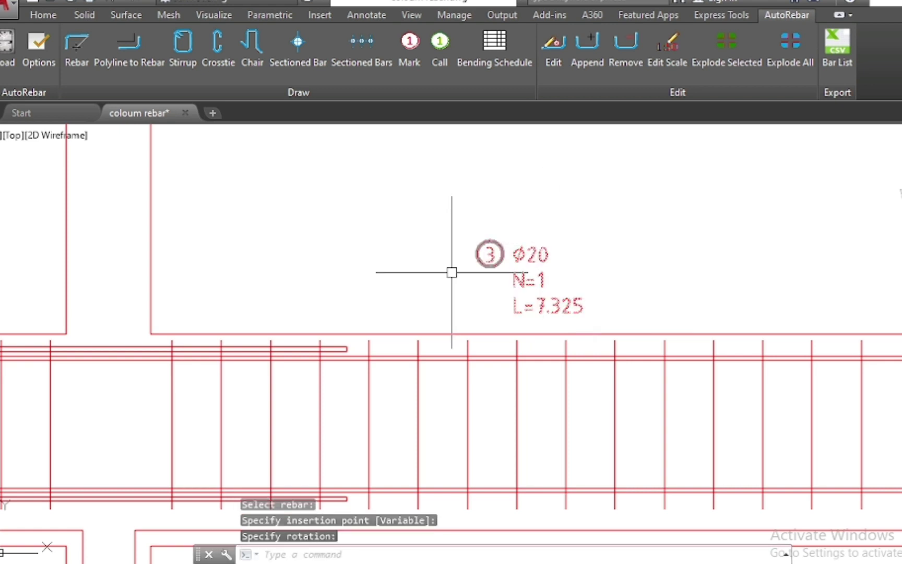
{"action": "scroll", "coordinate": [402, 276], "scroll_direction": "down", "scroll_amount": 2}
{"action": "scroll", "coordinate": [398, 293], "scroll_direction": "down", "scroll_amount": 2}
{"action": "scroll", "coordinate": [417, 308], "scroll_direction": "down", "scroll_amount": 2}
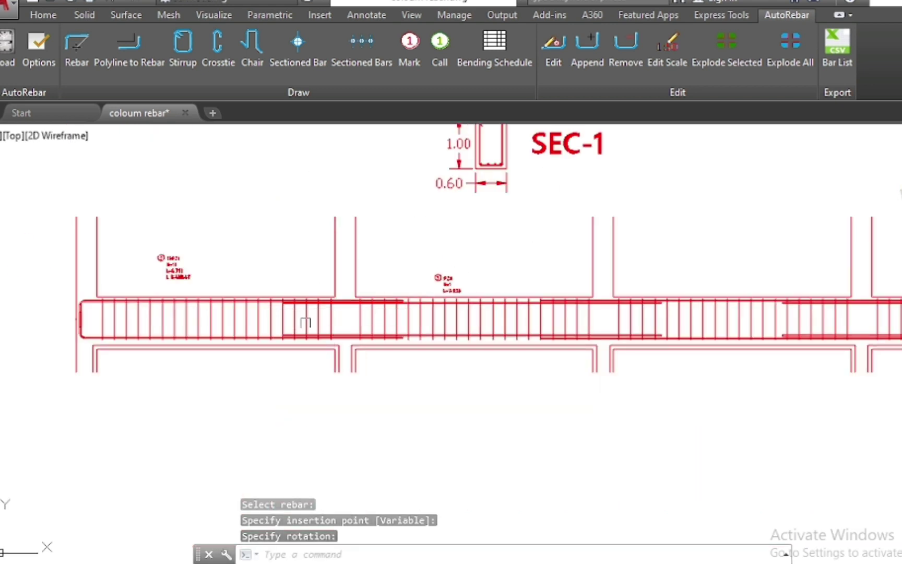
{"action": "scroll", "coordinate": [310, 328], "scroll_direction": "down", "scroll_amount": 1}
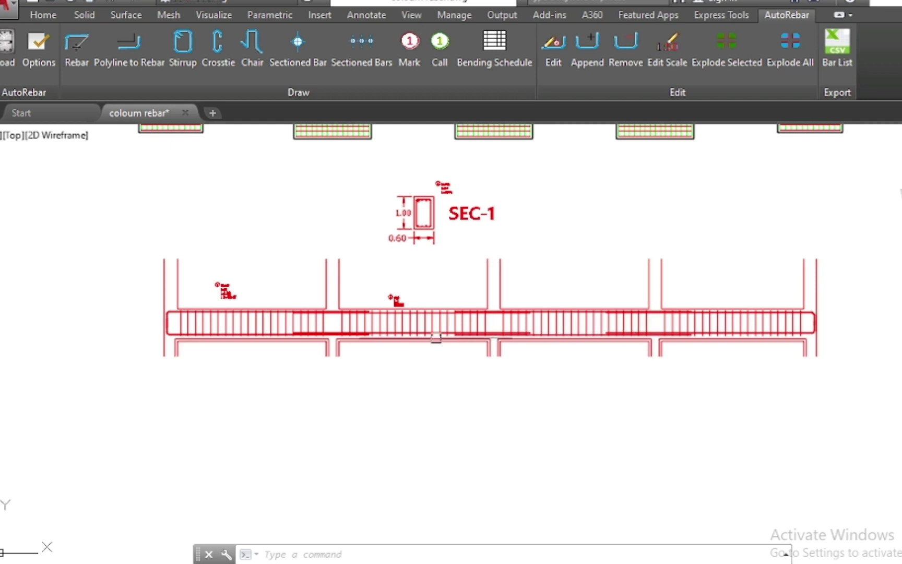
{"action": "scroll", "coordinate": [371, 302], "scroll_direction": "up", "scroll_amount": 5}
{"action": "scroll", "coordinate": [412, 301], "scroll_direction": "up", "scroll_amount": 5}
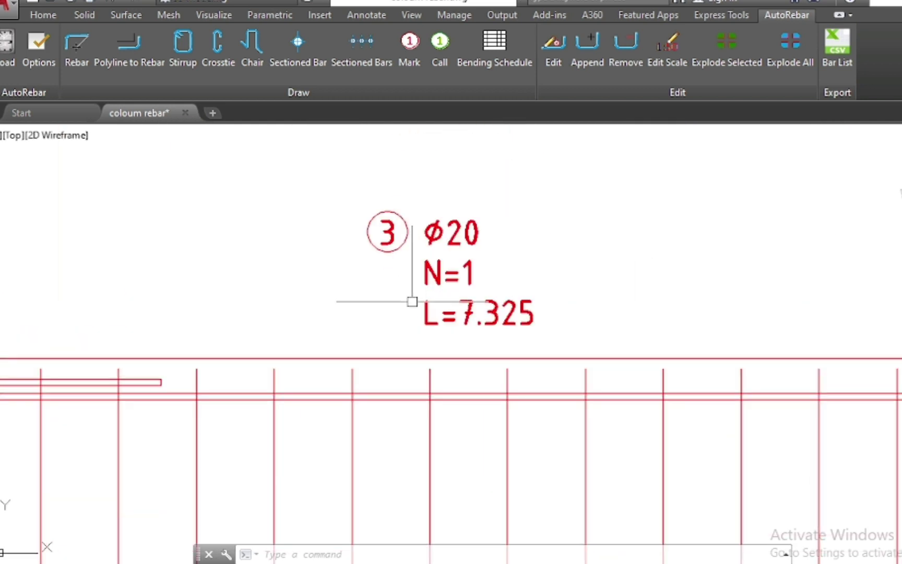
Edit mark 3 to 24 bars with the note STRAIGHTBAR T&B (24Φ20, L=7.325).
{"action": "left_click", "coordinate": [459, 230]}
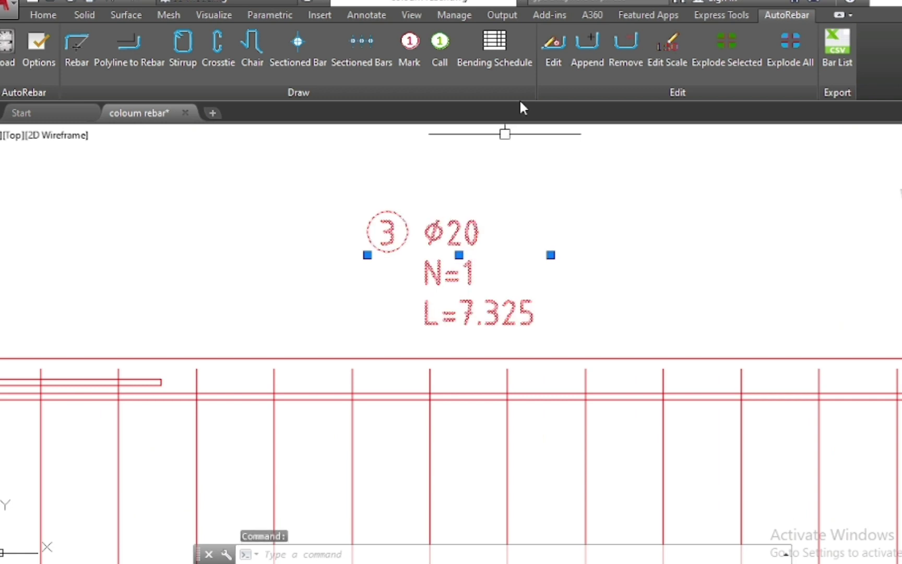
{"action": "left_click", "coordinate": [556, 64]}
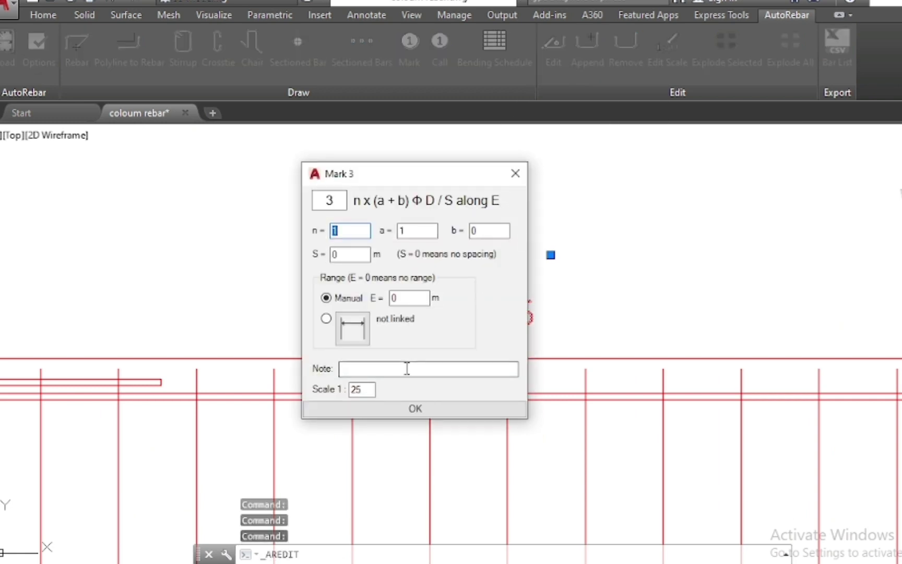
{"action": "type", "text": "STRAIGHTBA"}
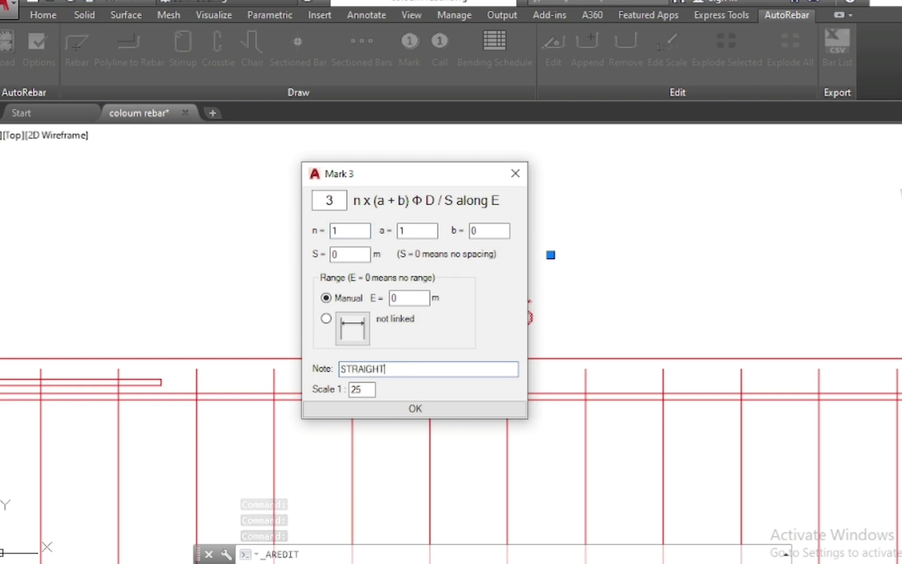
{"action": "type", "text": "R T&B"}
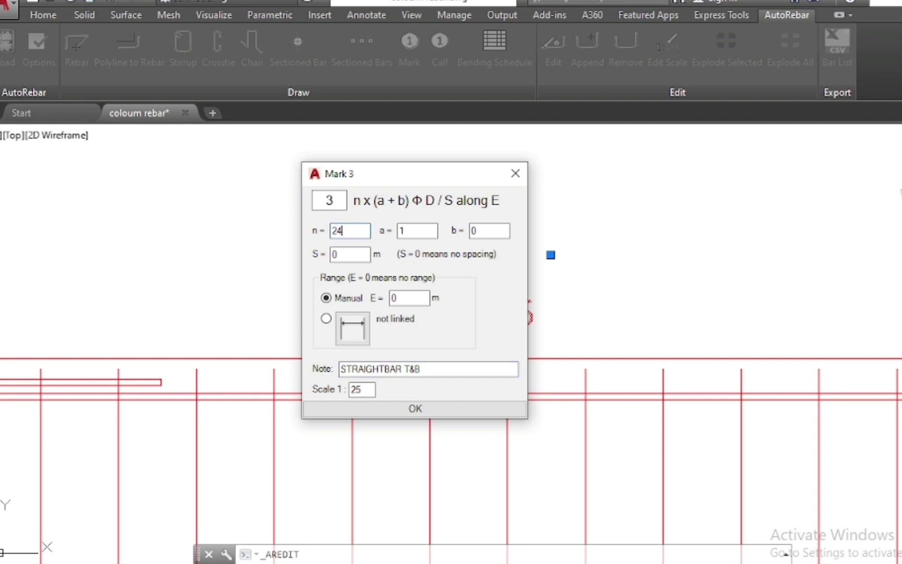
{"action": "left_click", "coordinate": [436, 413]}
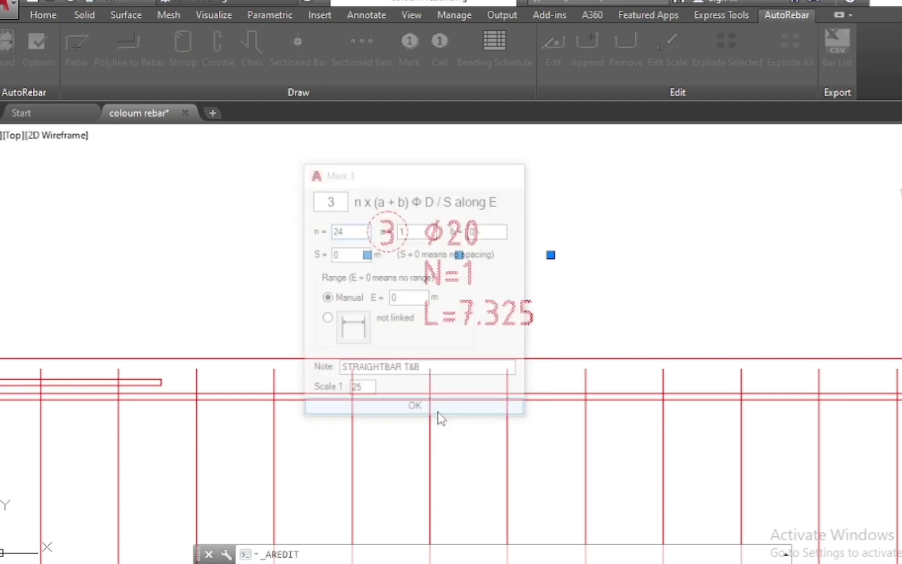
Move the mark 3 label upward, closer to the grade beam.
{"action": "left_click", "coordinate": [540, 172]}
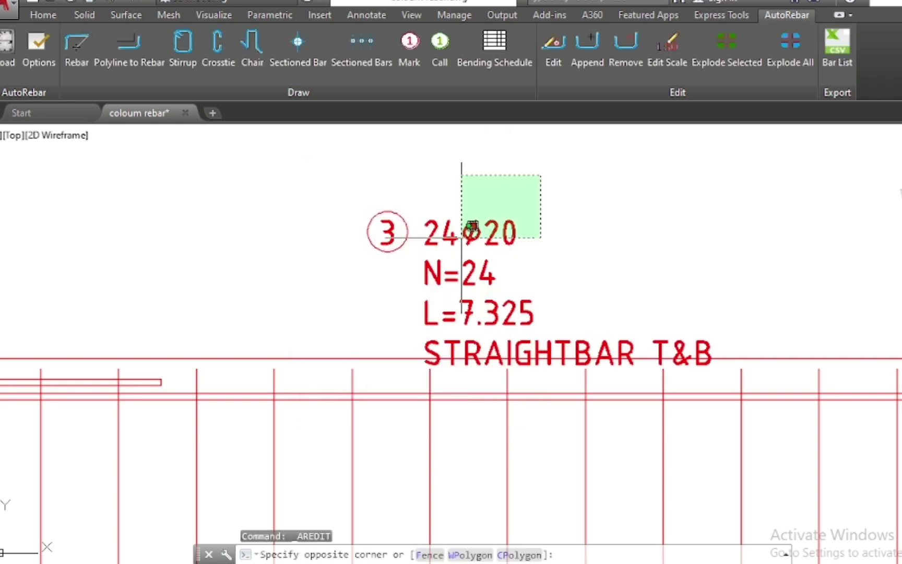
{"action": "left_click", "coordinate": [457, 242]}
{"action": "type", "text": "m"}
{"action": "key", "text": "Return"}
{"action": "scroll", "coordinate": [389, 375], "scroll_direction": "down", "scroll_amount": 2}
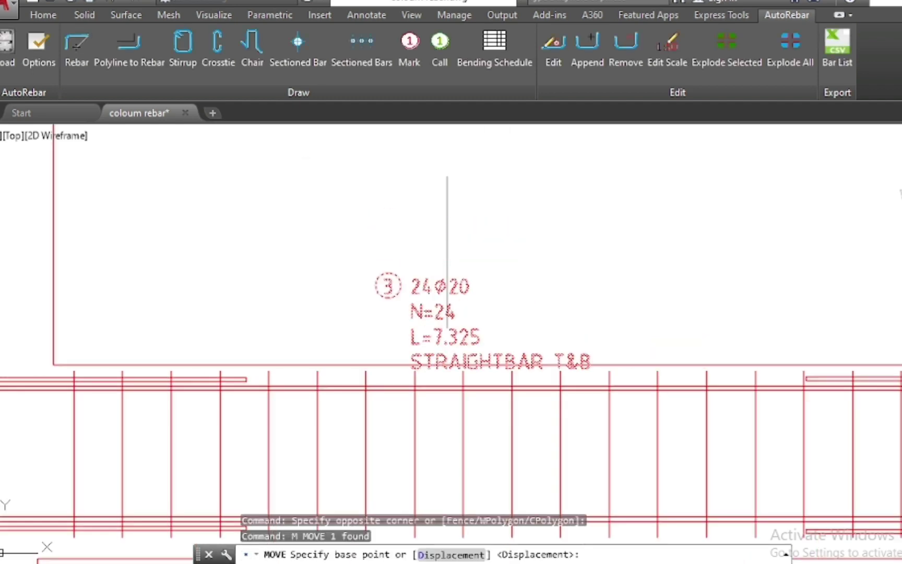
{"action": "left_click", "coordinate": [543, 308]}
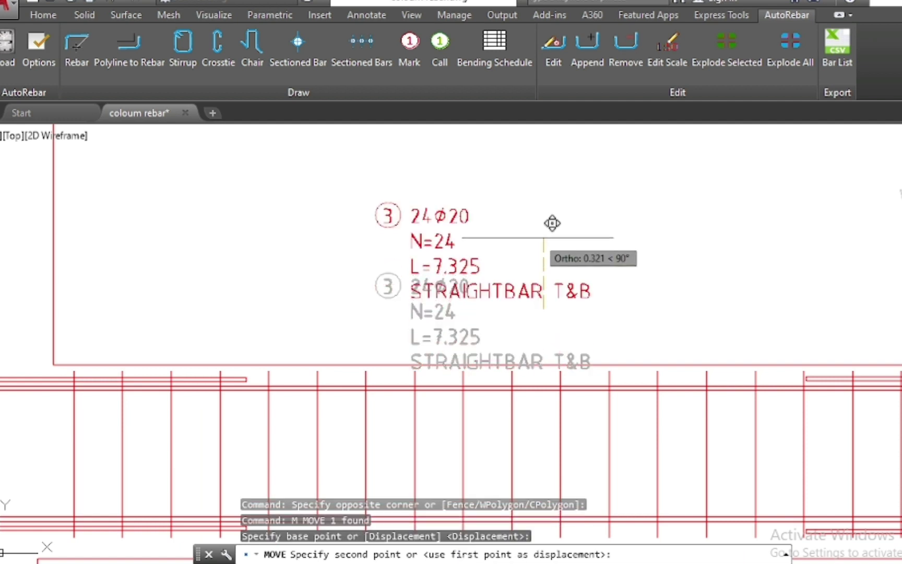
{"action": "left_click", "coordinate": [539, 262]}
Place rebar mark 4 (Ø10 N=1 L=2.296) on the SEC-2 stirrup, above the section.
{"action": "scroll", "coordinate": [240, 348], "scroll_direction": "down", "scroll_amount": 5}
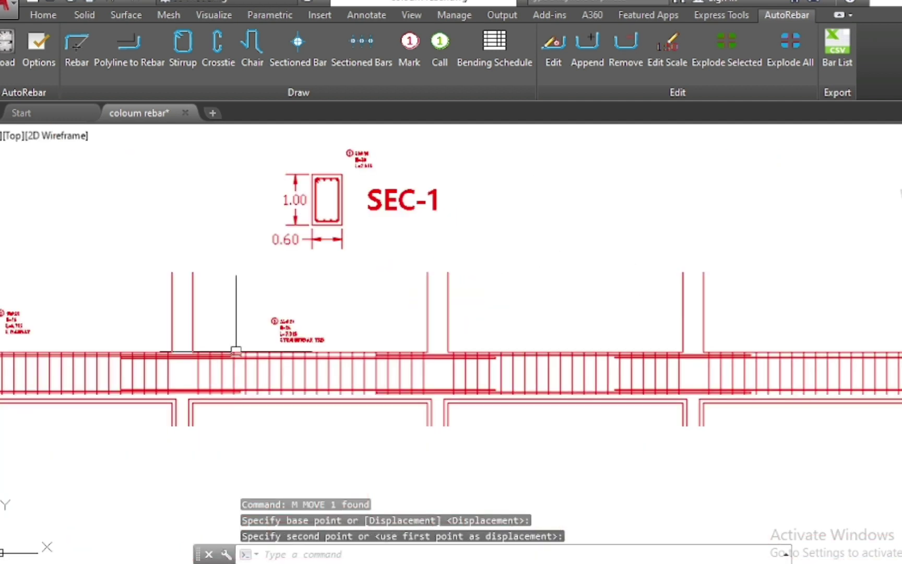
{"action": "scroll", "coordinate": [253, 356], "scroll_direction": "down", "scroll_amount": 3}
{"action": "scroll", "coordinate": [253, 357], "scroll_direction": "down", "scroll_amount": 2}
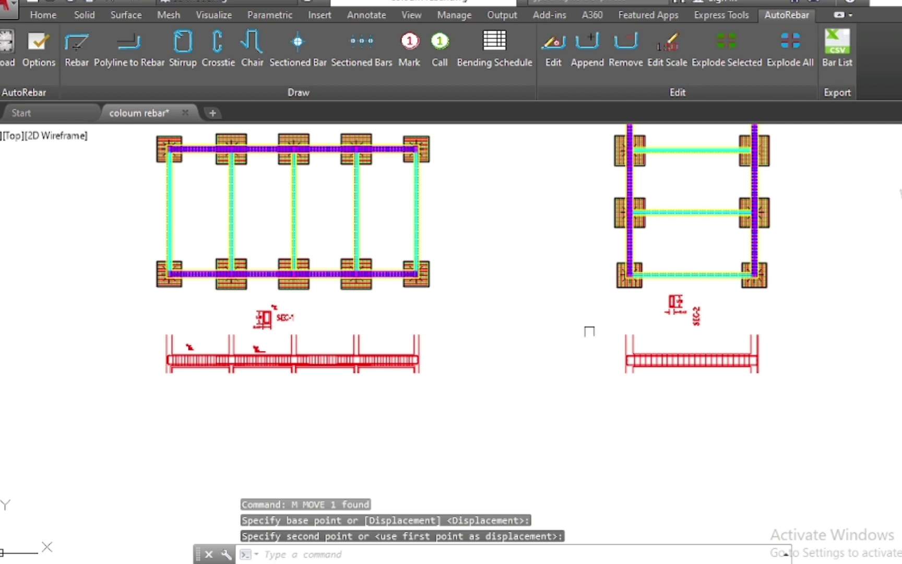
{"action": "scroll", "coordinate": [655, 322], "scroll_direction": "up", "scroll_amount": 3}
{"action": "scroll", "coordinate": [655, 323], "scroll_direction": "up", "scroll_amount": 3}
{"action": "scroll", "coordinate": [405, 298], "scroll_direction": "down", "scroll_amount": 5}
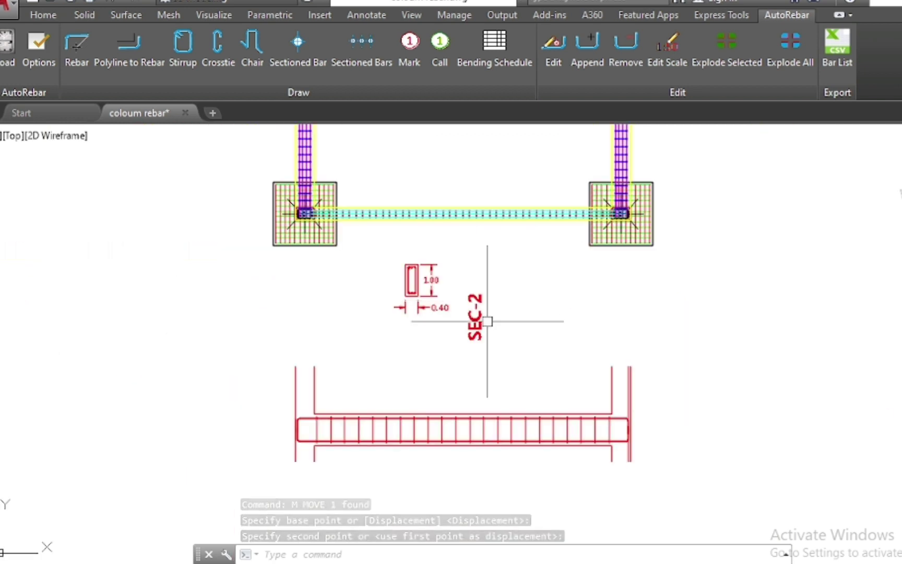
{"action": "scroll", "coordinate": [407, 281], "scroll_direction": "up", "scroll_amount": 5}
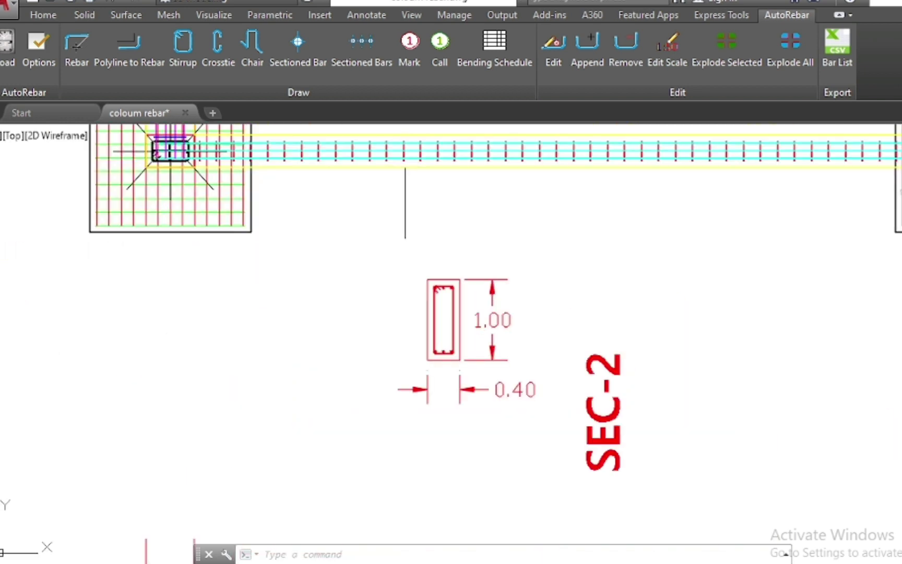
{"action": "left_click", "coordinate": [409, 44]}
{"action": "scroll", "coordinate": [434, 286], "scroll_direction": "up", "scroll_amount": 4}
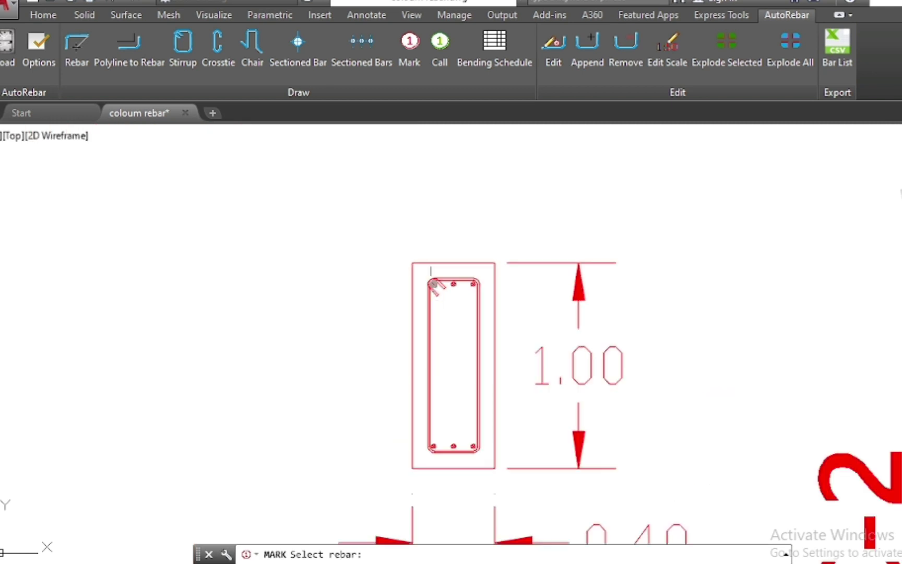
{"action": "left_click", "coordinate": [458, 276]}
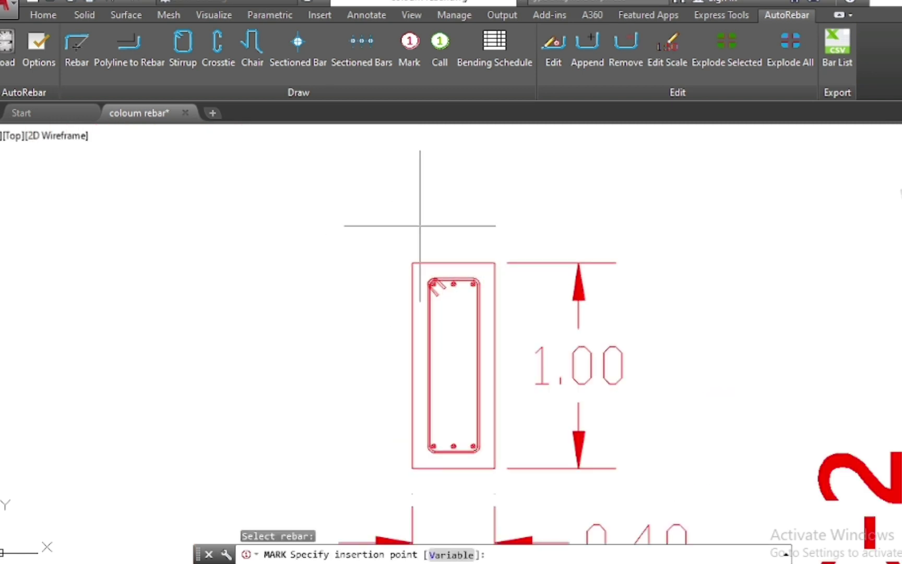
{"action": "left_click", "coordinate": [433, 185]}
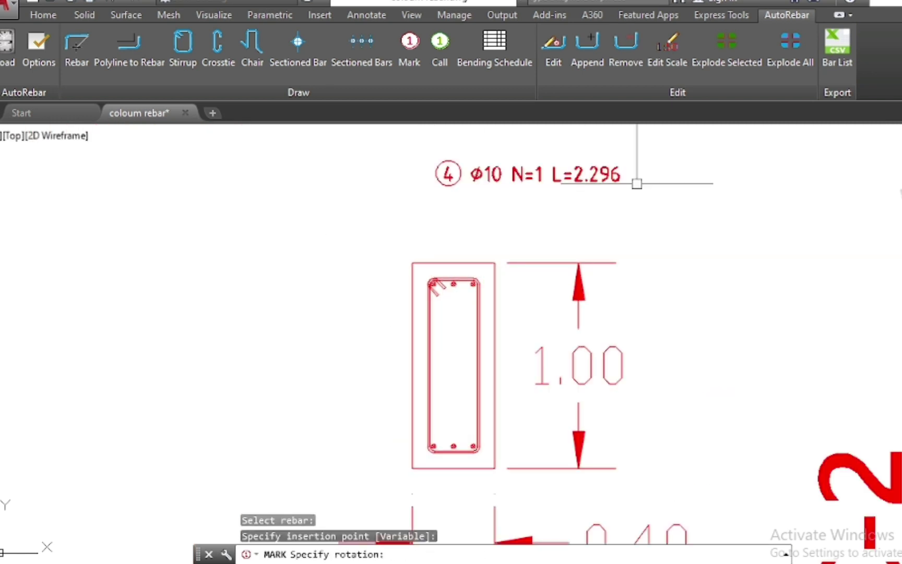
{"action": "left_click", "coordinate": [634, 185]}
{"action": "key", "text": "Escape"}
{"action": "key", "text": "Escape"}
Select the new mark 4 label.
{"action": "scroll", "coordinate": [546, 154], "scroll_direction": "down", "scroll_amount": 3}
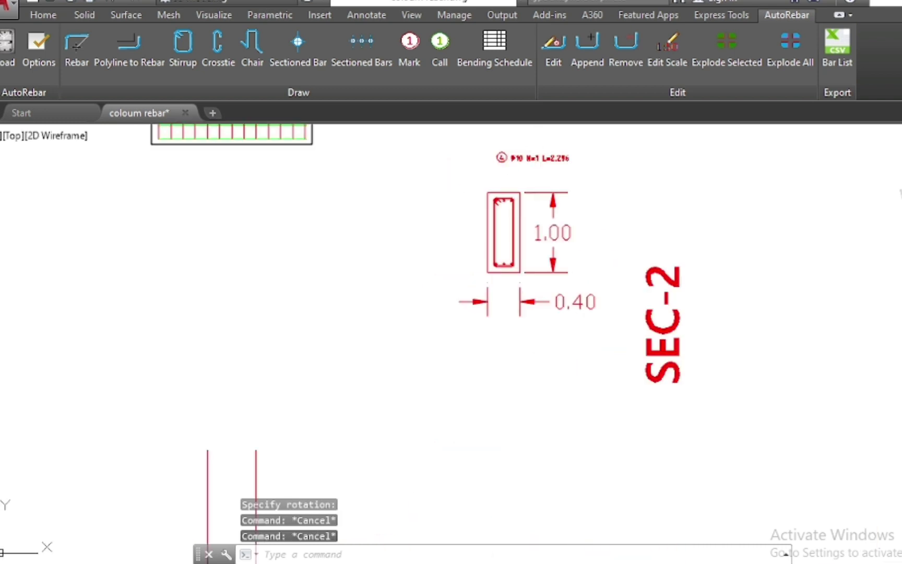
{"action": "scroll", "coordinate": [546, 154], "scroll_direction": "down", "scroll_amount": 2}
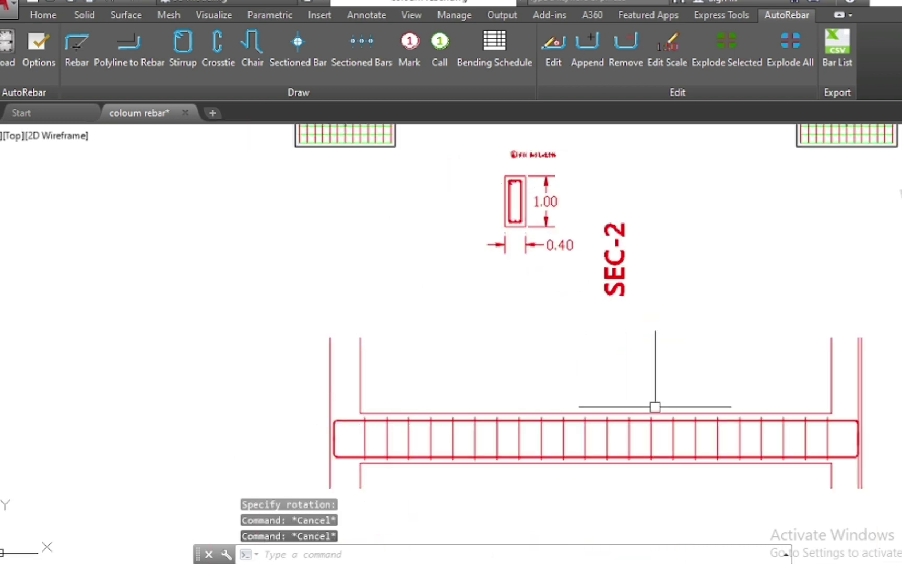
{"action": "scroll", "coordinate": [527, 154], "scroll_direction": "up", "scroll_amount": 4}
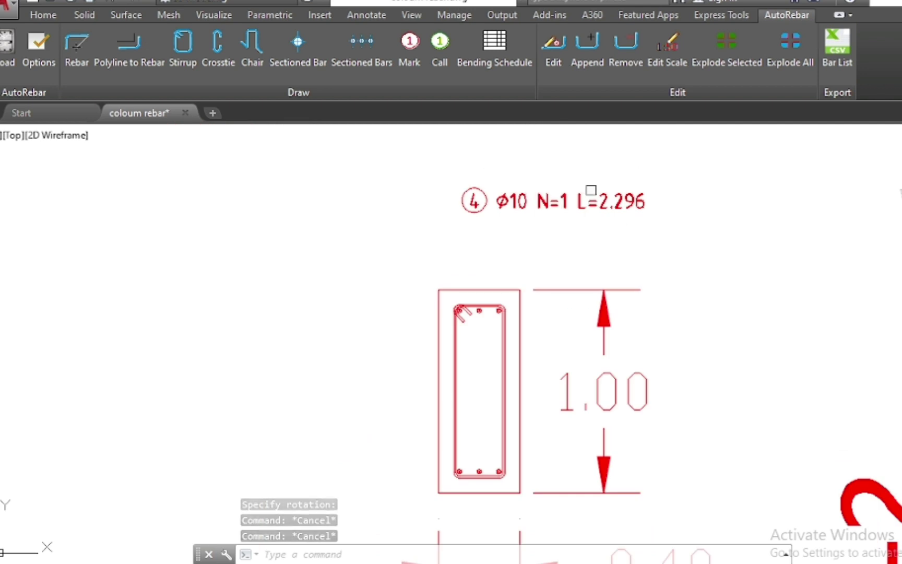
{"action": "left_click", "coordinate": [574, 199]}
Edit mark 4 to 22 bars with the note GB 2STIRRUP (22Ø10, L=2.296).
{"action": "left_click", "coordinate": [554, 41]}
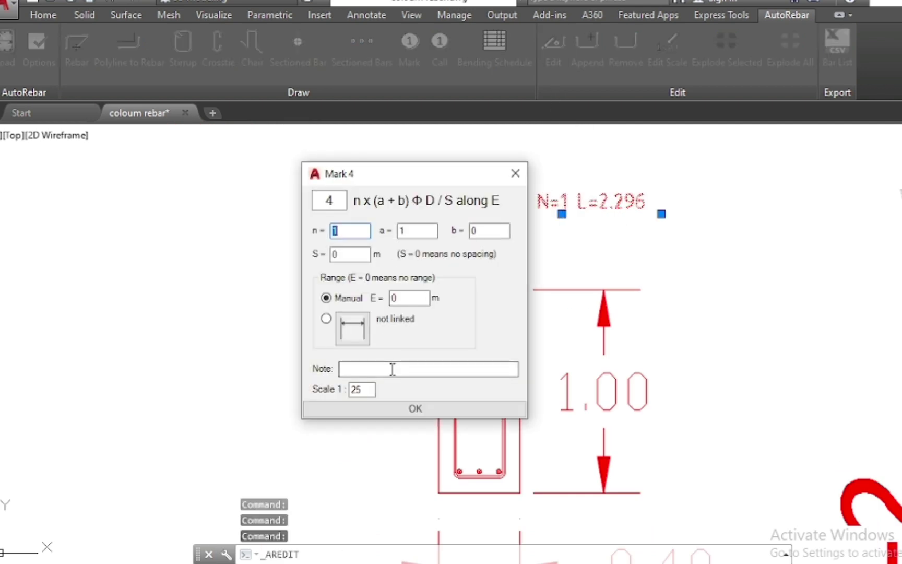
{"action": "type", "text": "GB 2STIRRUP"}
{"action": "type", "text": "22"}
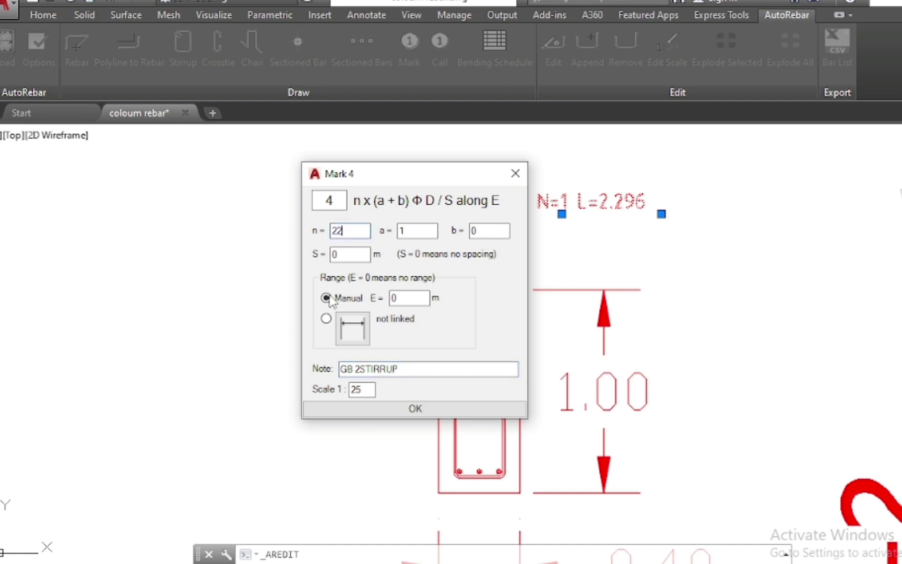
{"action": "left_click", "coordinate": [429, 409]}
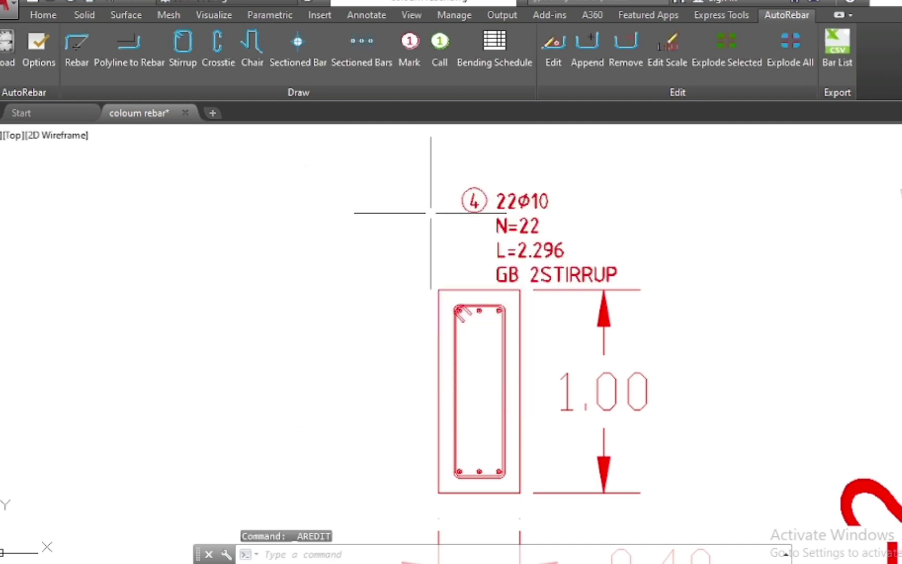
{"action": "scroll", "coordinate": [423, 201], "scroll_direction": "down", "scroll_amount": 2}
{"action": "scroll", "coordinate": [419, 196], "scroll_direction": "down", "scroll_amount": 1}
{"action": "scroll", "coordinate": [419, 195], "scroll_direction": "down", "scroll_amount": 3}
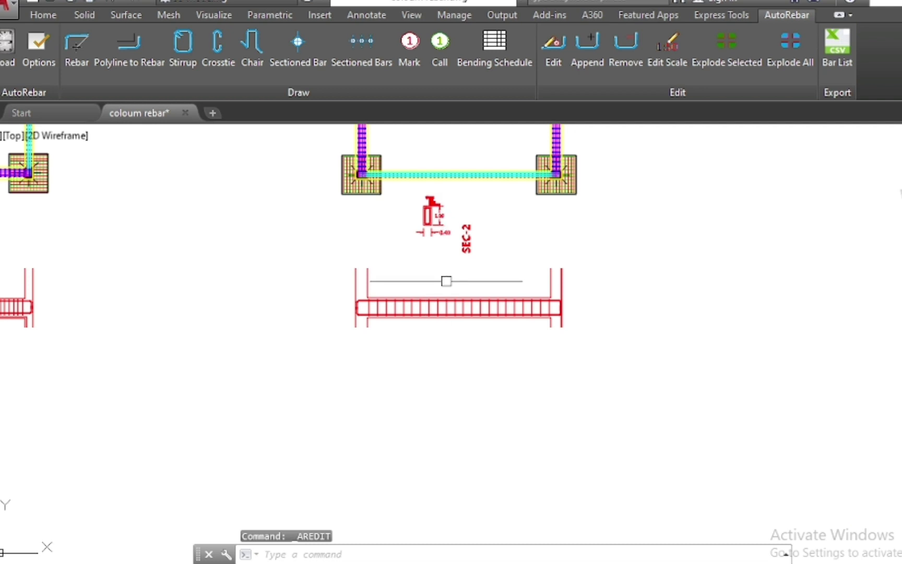
Place rebar mark 5 (Ø20 N=1 L=11.295) on the SEC-2 beam's main bar, above the beam.
{"action": "scroll", "coordinate": [444, 277], "scroll_direction": "up", "scroll_amount": 4}
{"action": "scroll", "coordinate": [412, 313], "scroll_direction": "up", "scroll_amount": 4}
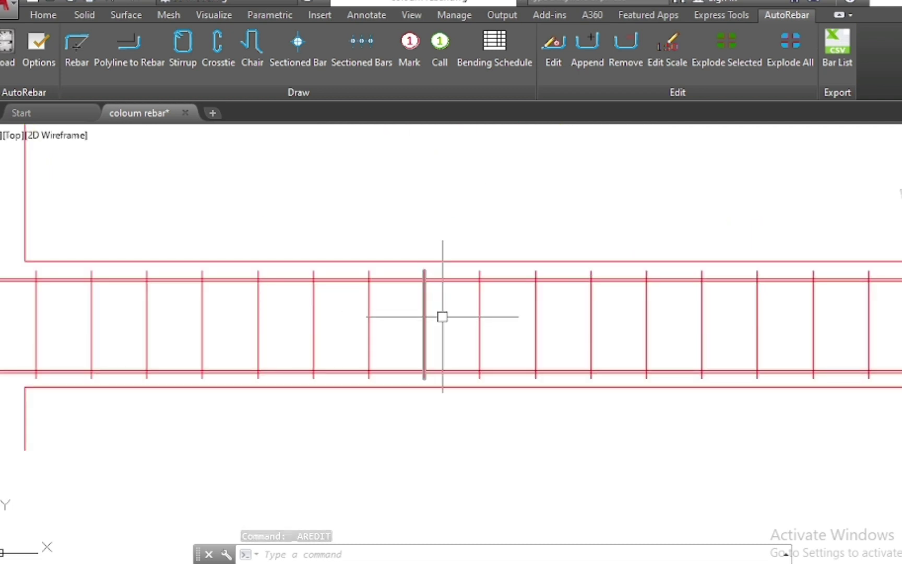
{"action": "scroll", "coordinate": [444, 317], "scroll_direction": "down", "scroll_amount": 2}
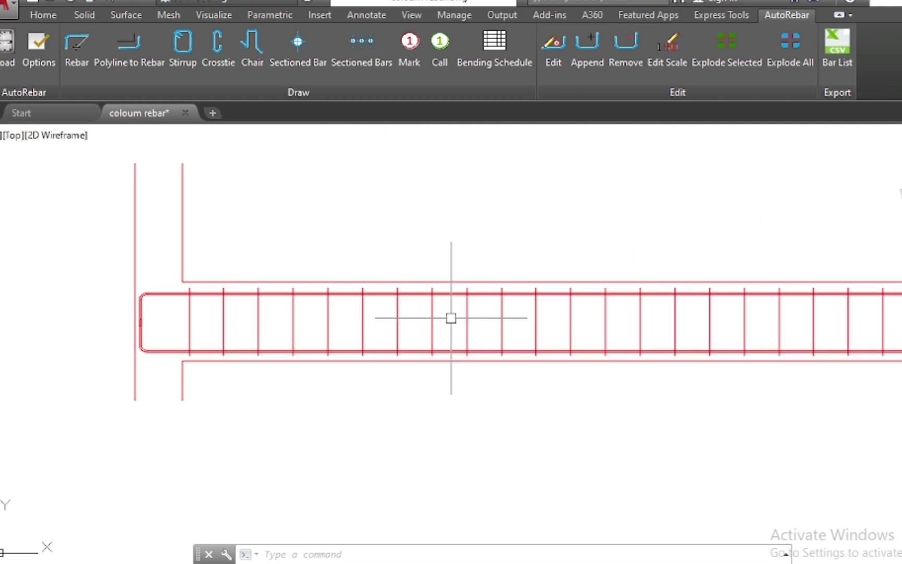
{"action": "left_click", "coordinate": [447, 295]}
{"action": "left_click", "coordinate": [414, 44]}
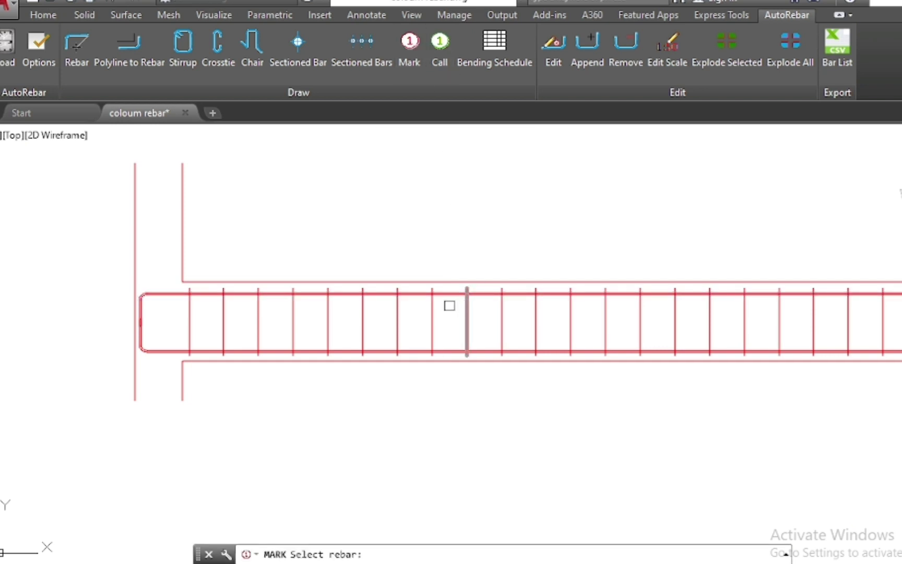
{"action": "scroll", "coordinate": [449, 306], "scroll_direction": "up", "scroll_amount": 2}
{"action": "scroll", "coordinate": [449, 305], "scroll_direction": "up", "scroll_amount": 2}
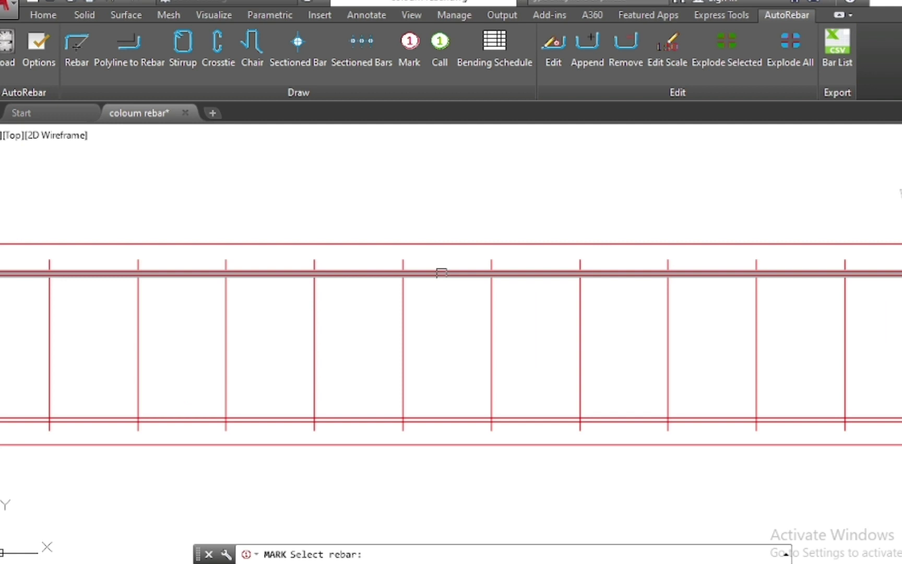
{"action": "left_click", "coordinate": [441, 272]}
{"action": "scroll", "coordinate": [425, 369], "scroll_direction": "down", "scroll_amount": 2}
{"action": "scroll", "coordinate": [448, 237], "scroll_direction": "down", "scroll_amount": 2}
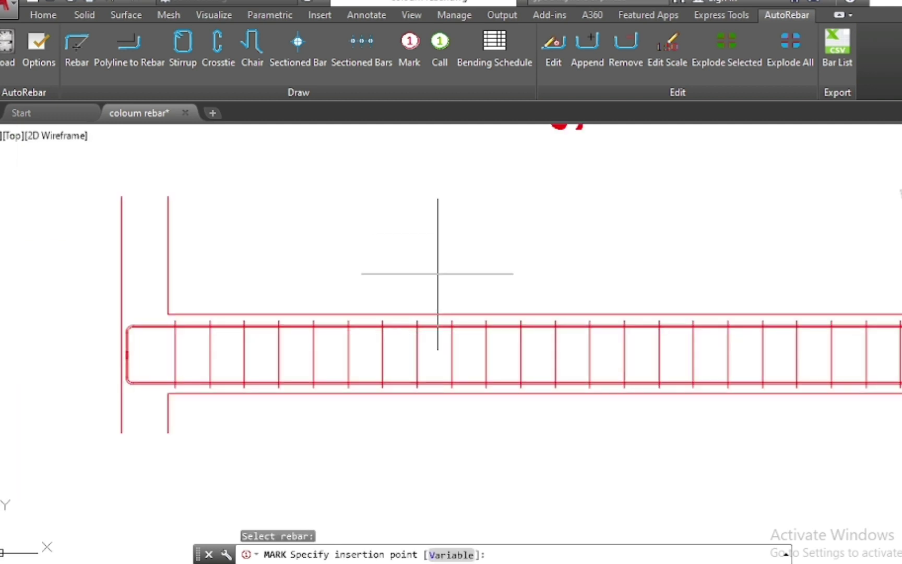
{"action": "left_click", "coordinate": [437, 272]}
{"action": "left_click", "coordinate": [523, 270]}
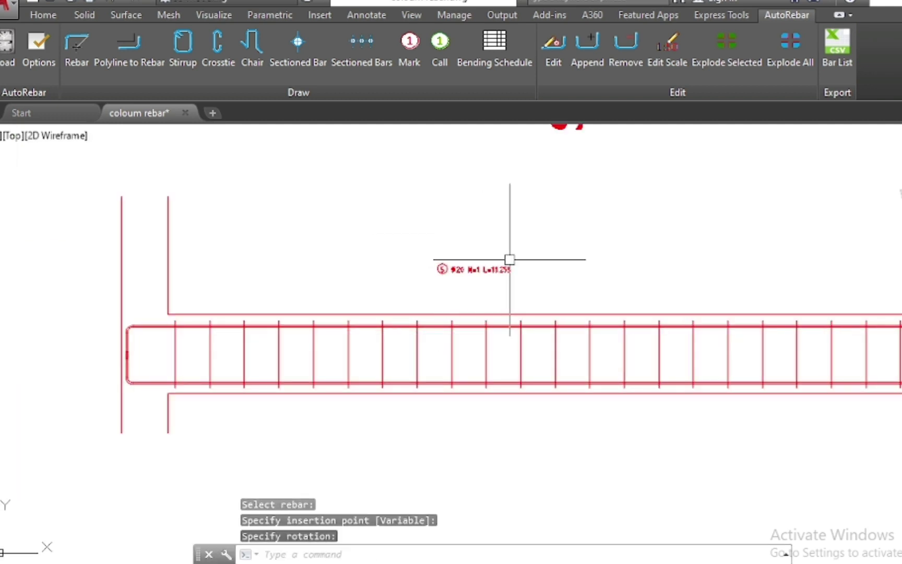
Select the new mark 5 label.
{"action": "scroll", "coordinate": [510, 258], "scroll_direction": "up", "scroll_amount": 2}
{"action": "scroll", "coordinate": [477, 323], "scroll_direction": "down", "scroll_amount": 4}
{"action": "scroll", "coordinate": [477, 423], "scroll_direction": "down", "scroll_amount": 1}
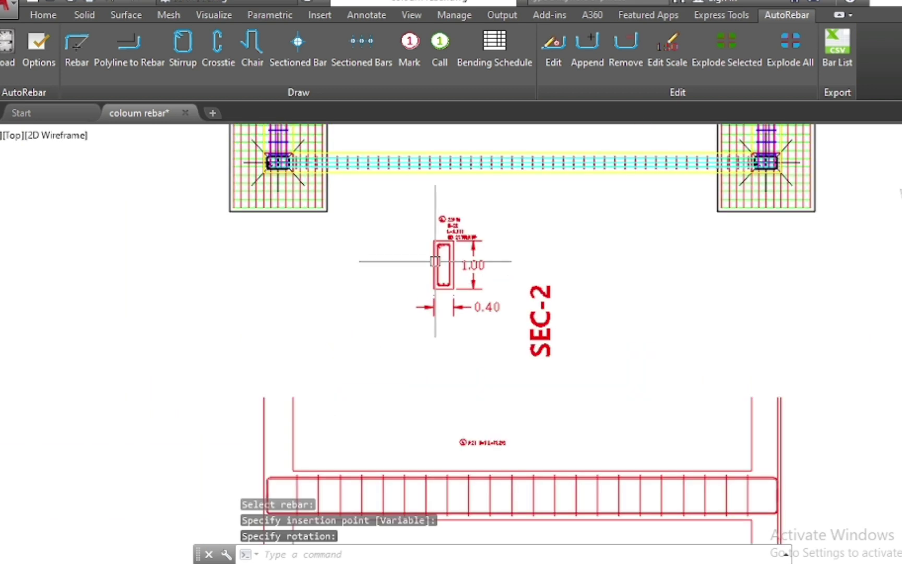
{"action": "scroll", "coordinate": [437, 264], "scroll_direction": "up", "scroll_amount": 5}
{"action": "scroll", "coordinate": [411, 269], "scroll_direction": "down", "scroll_amount": 2}
{"action": "scroll", "coordinate": [411, 269], "scroll_direction": "down", "scroll_amount": 4}
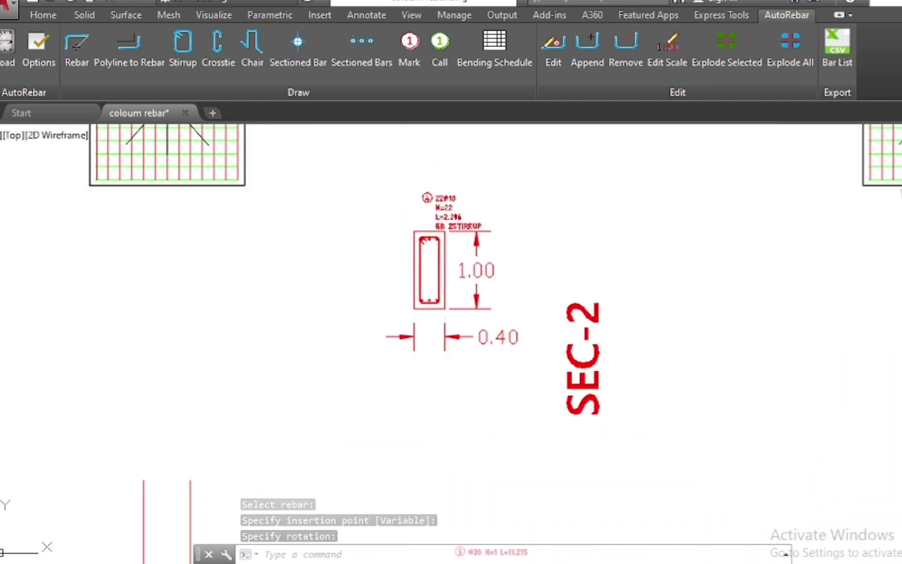
{"action": "scroll", "coordinate": [421, 308], "scroll_direction": "down", "scroll_amount": 1}
{"action": "scroll", "coordinate": [451, 455], "scroll_direction": "up", "scroll_amount": 2}
{"action": "scroll", "coordinate": [451, 455], "scroll_direction": "up", "scroll_amount": 3}
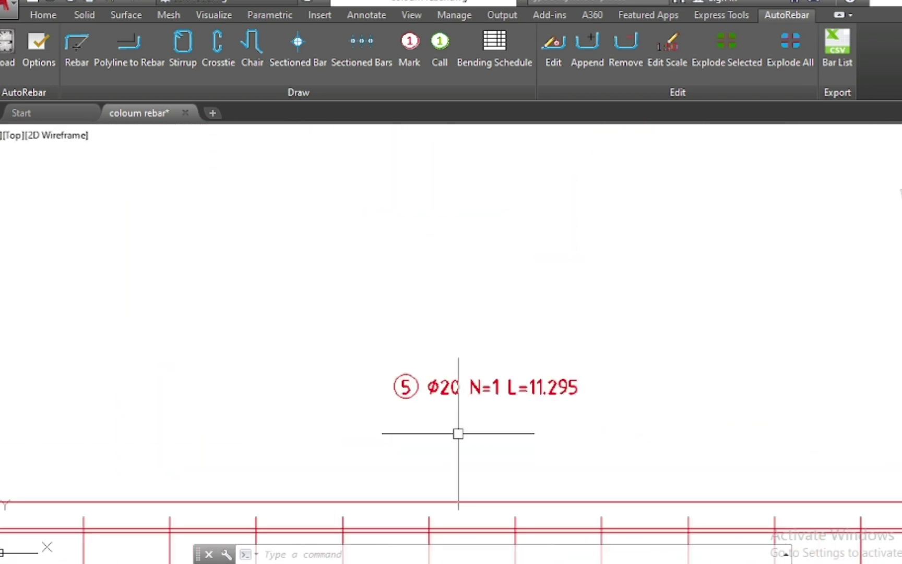
{"action": "left_click", "coordinate": [463, 386]}
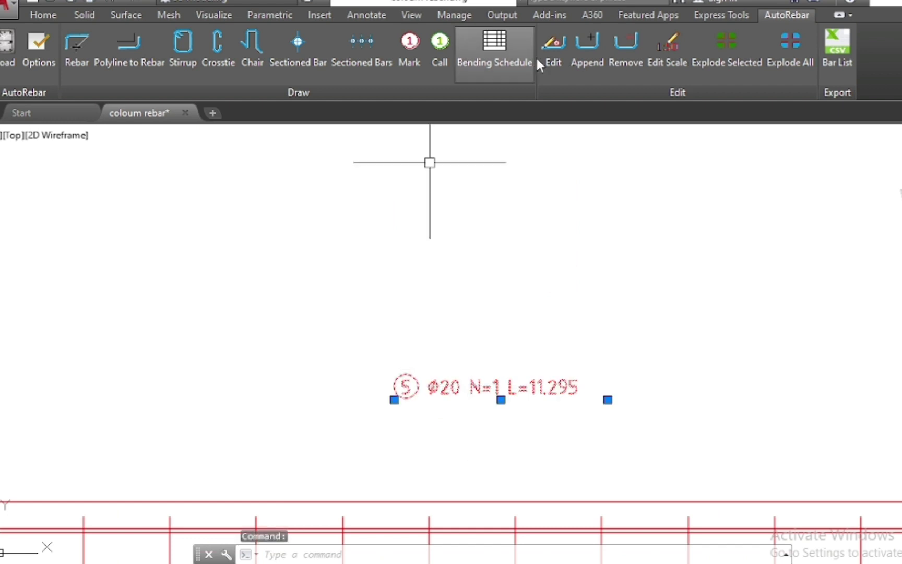
Edit mark 5 to 6 bars with the note GB2 U BAR (6Ø20, L=11.295).
{"action": "left_click", "coordinate": [553, 47]}
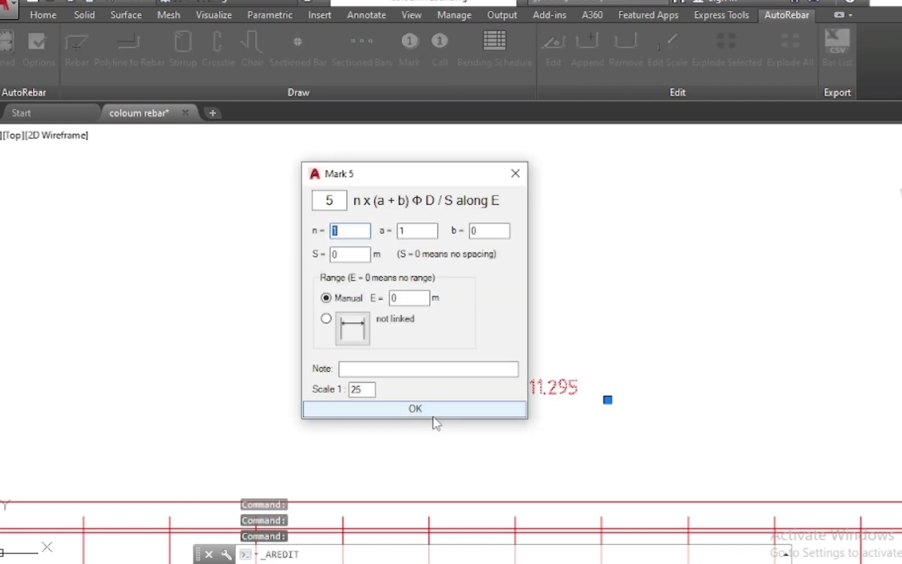
{"action": "left_click", "coordinate": [361, 369]}
{"action": "type", "text": "GB2 U BAR"}
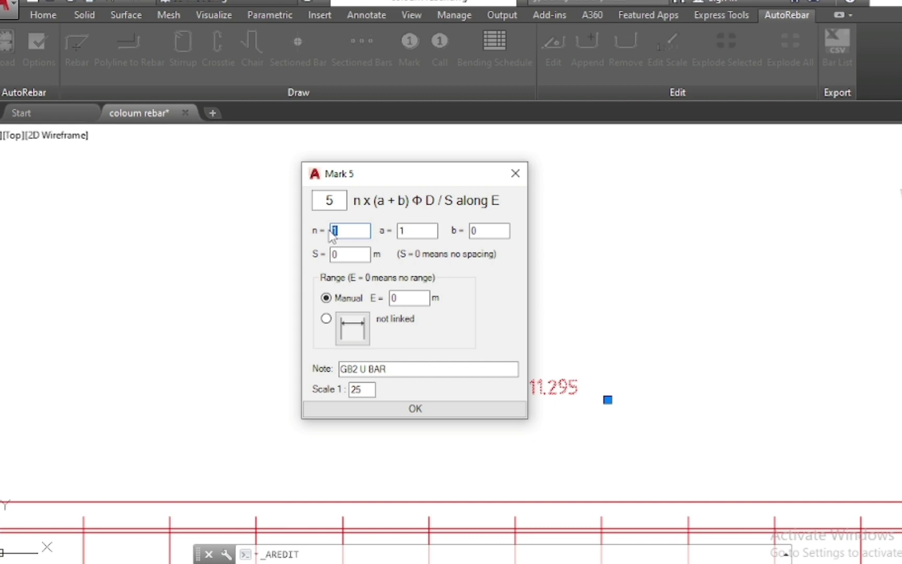
{"action": "left_click", "coordinate": [415, 409]}
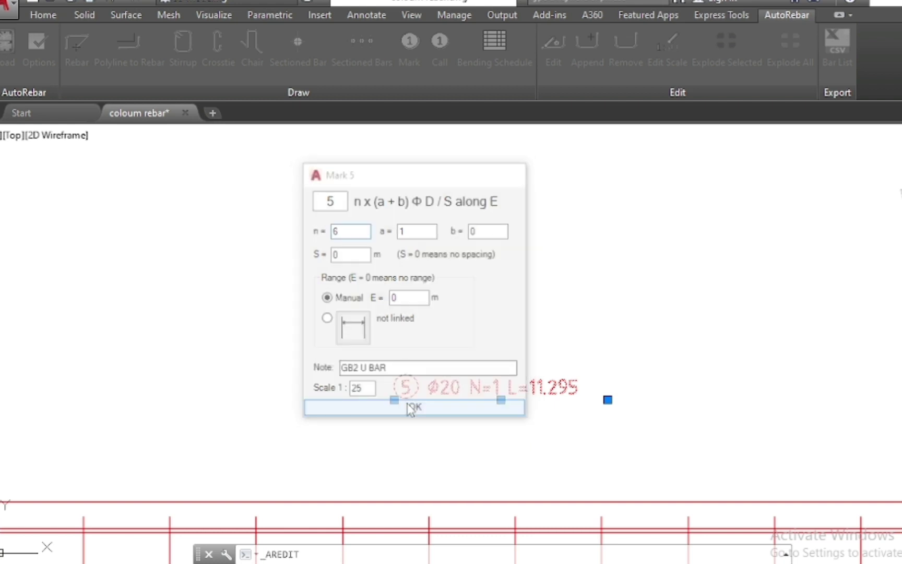
Select the SEC-2 beam's main bar.
{"action": "scroll", "coordinate": [425, 272], "scroll_direction": "down", "scroll_amount": 5}
{"action": "scroll", "coordinate": [365, 300], "scroll_direction": "up", "scroll_amount": 1}
{"action": "scroll", "coordinate": [312, 306], "scroll_direction": "up", "scroll_amount": 2}
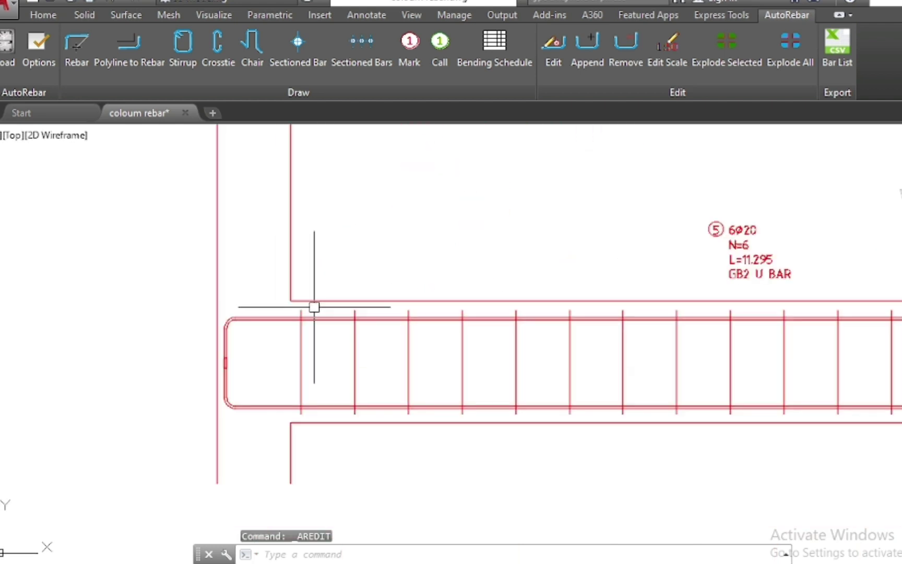
{"action": "left_click", "coordinate": [263, 316]}
{"action": "scroll", "coordinate": [263, 312], "scroll_direction": "down", "scroll_amount": 2}
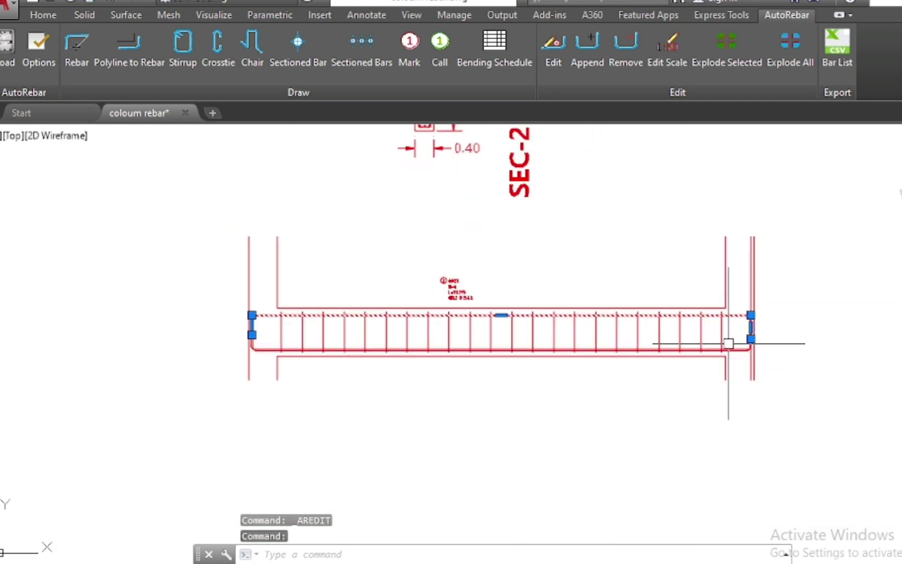